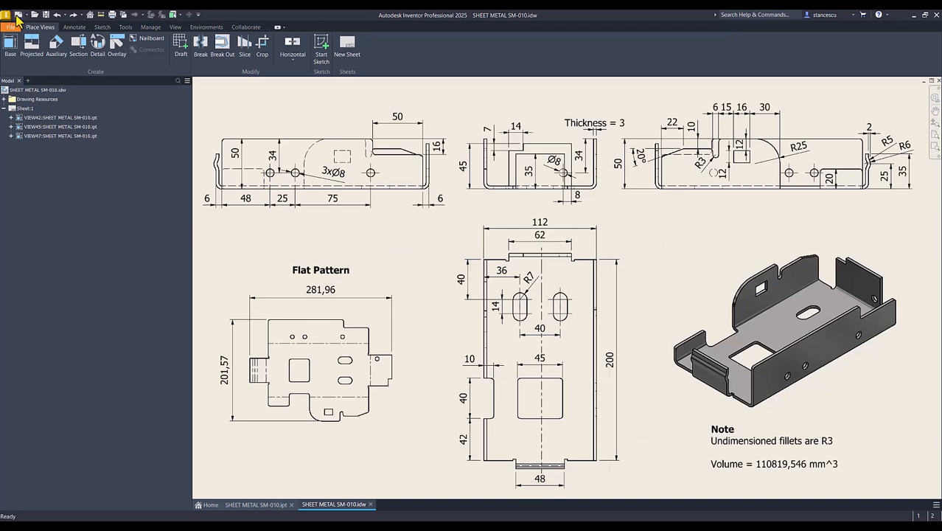
- Create a new part from the metric Sheet Metal (mm).ipt template
click(17, 15)
click(339, 174)
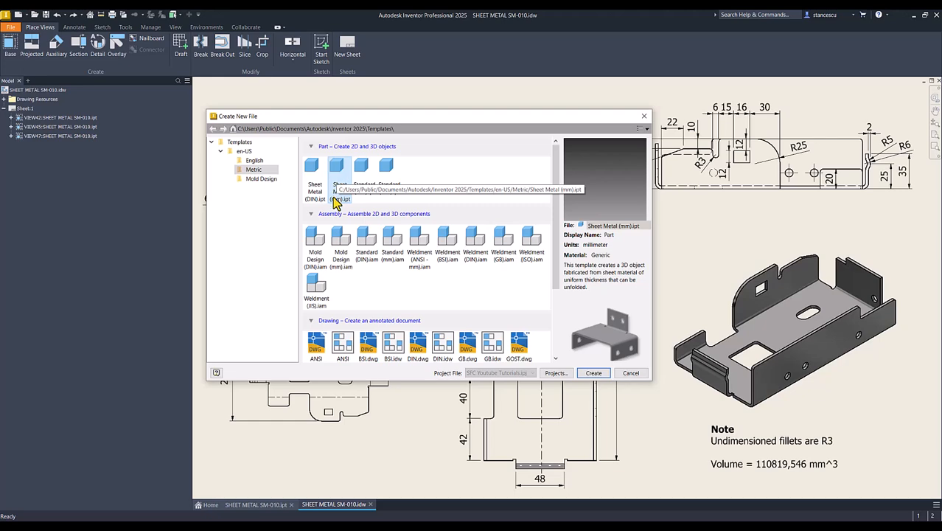
double_click(336, 175)
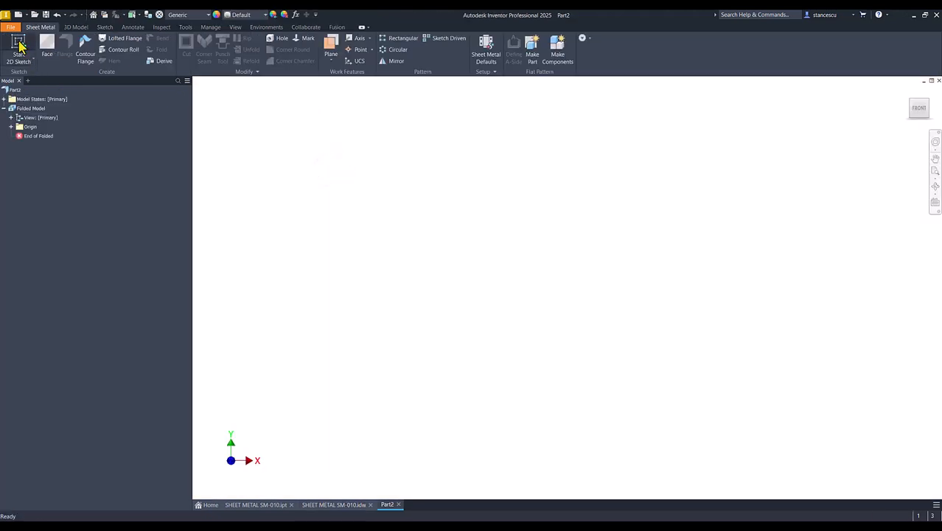
- Sketch a rectangle 112 mm wide and 200 mm long on the horizontal XZ plane
click(19, 46)
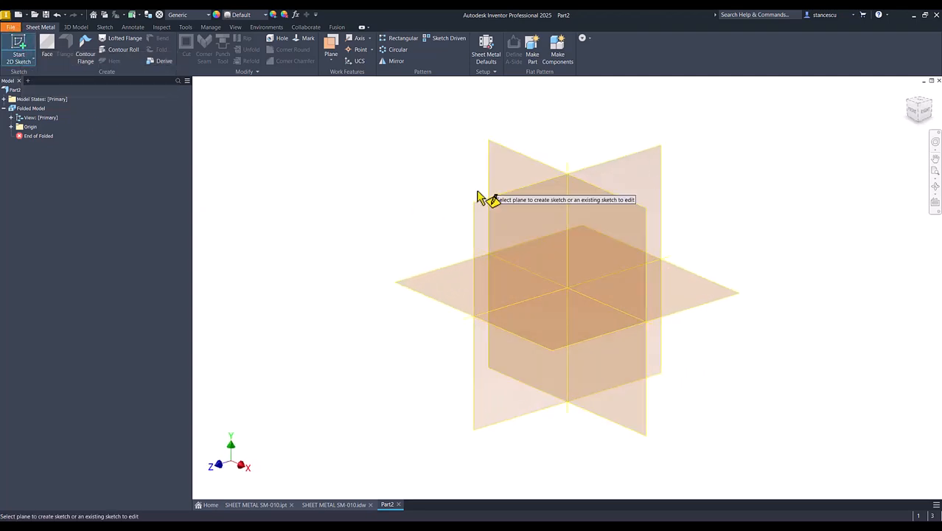
click(466, 292)
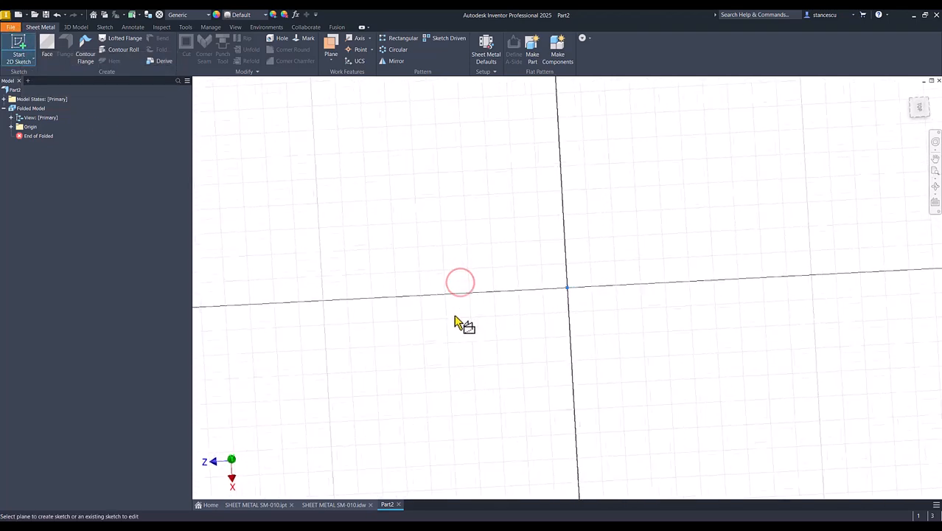
click(932, 95)
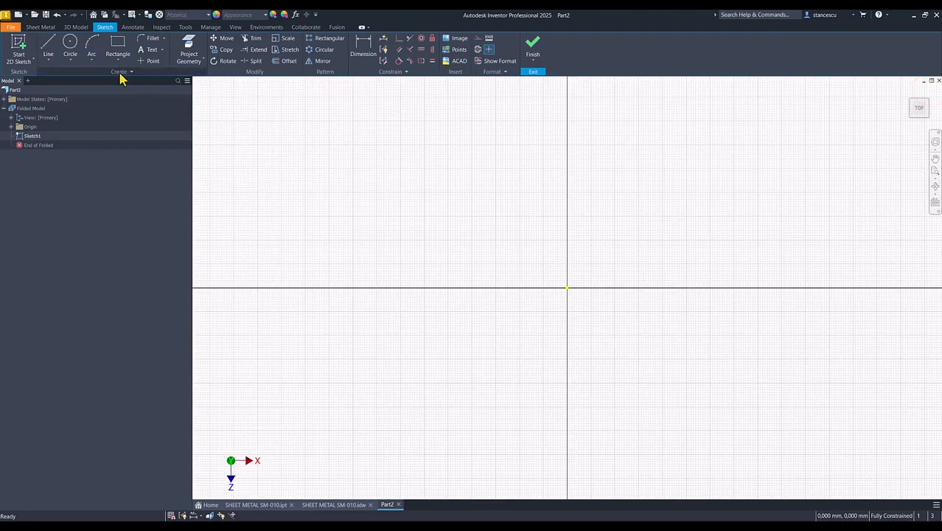
click(118, 49)
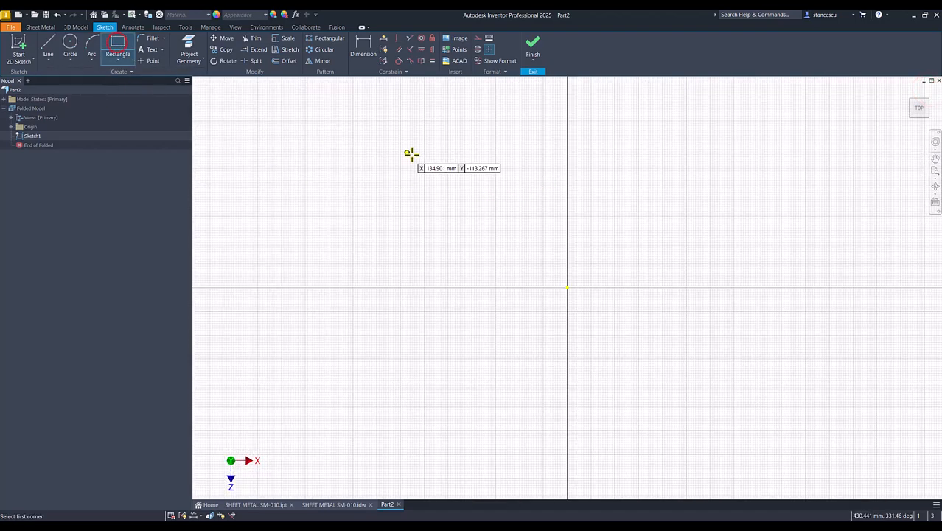
click(499, 113)
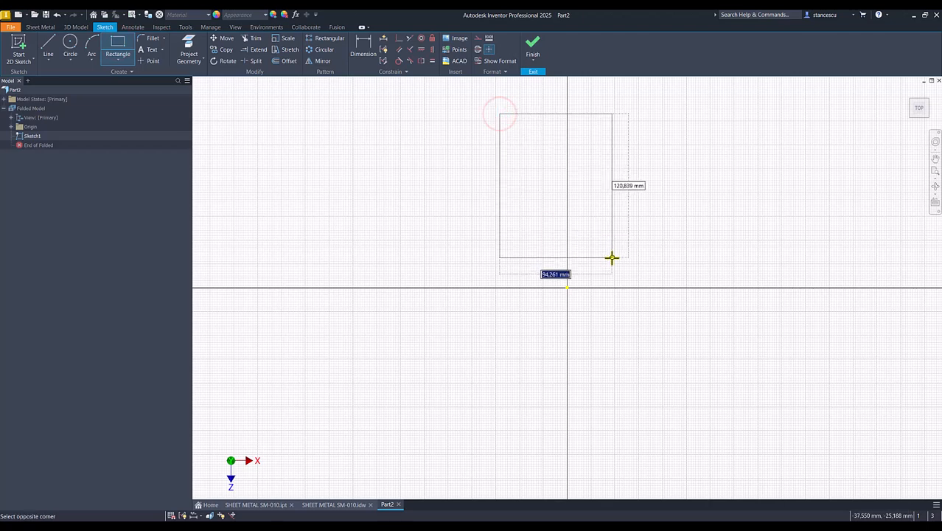
text(112)
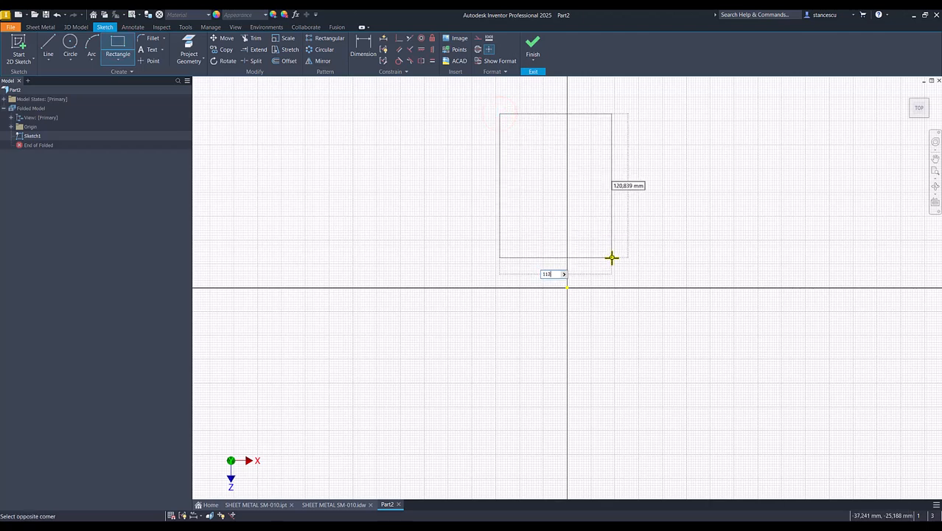
key(Tab)
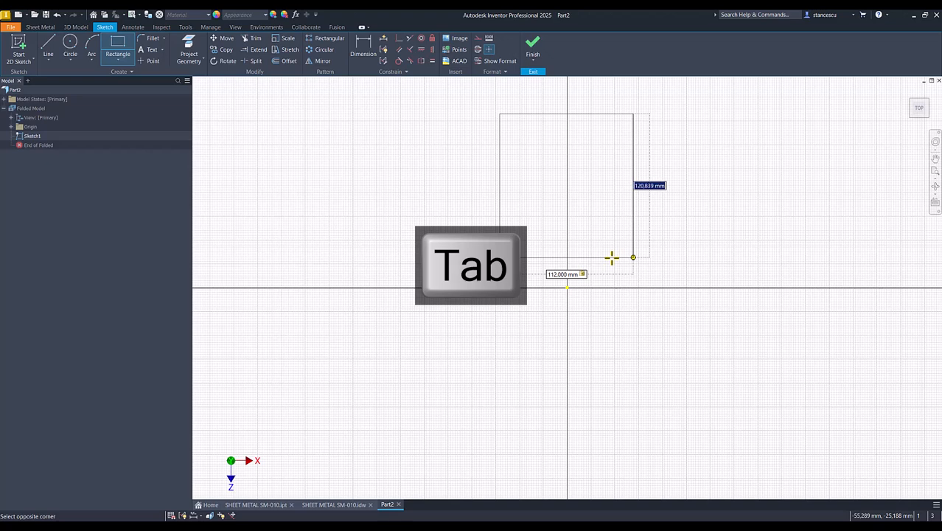
text(200)
key(Return)
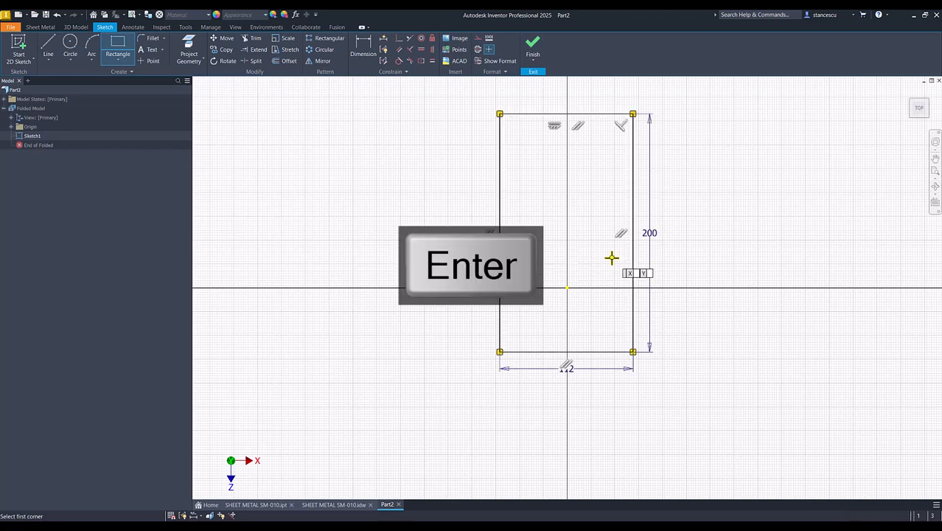
- Make the midpoint of the rectangle's lower 112 mm edge coincident with the origin and finish the sketch
click(399, 39)
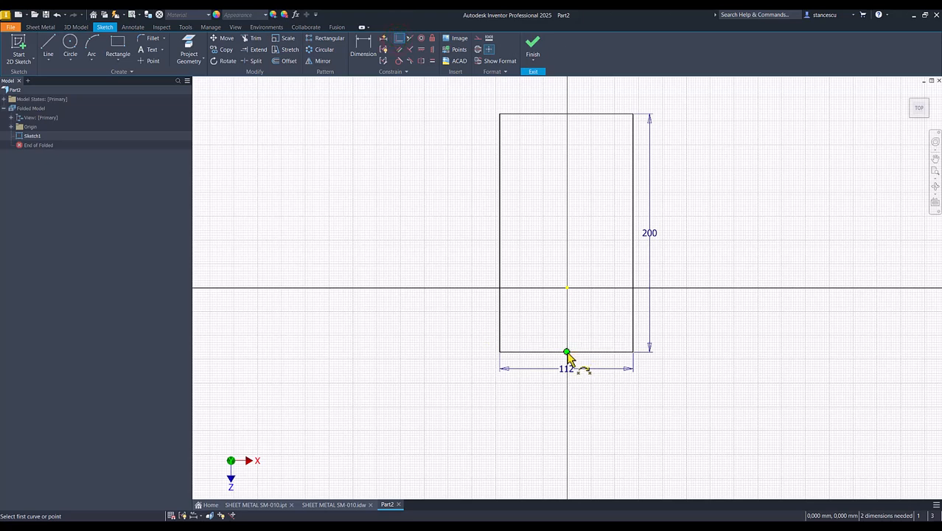
click(566, 288)
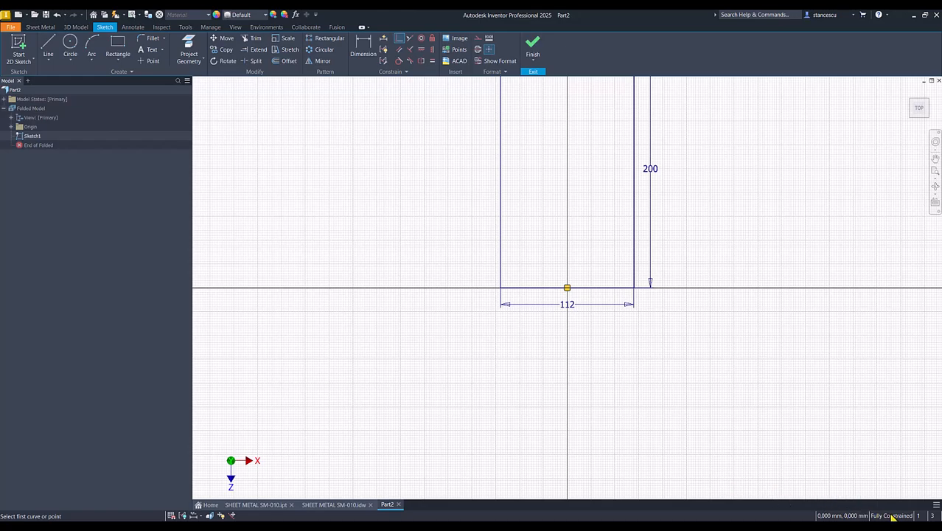
key(Home)
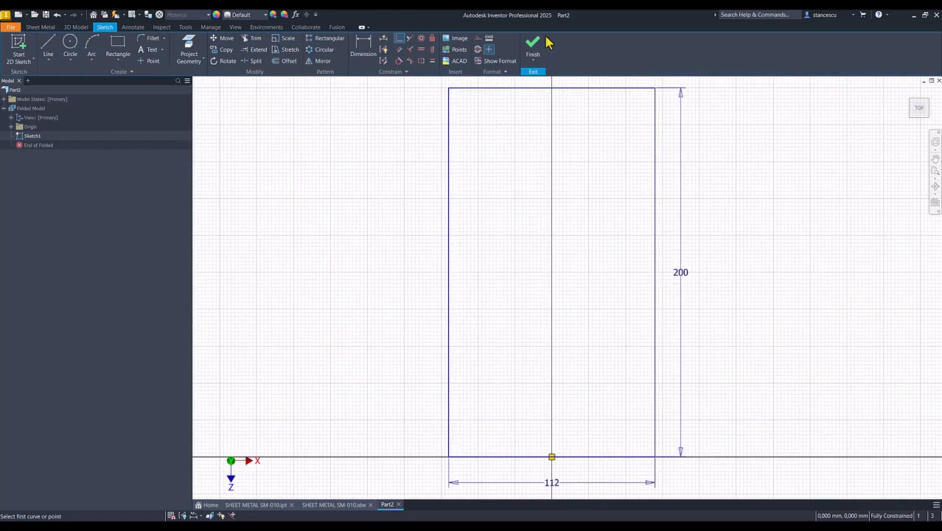
click(532, 48)
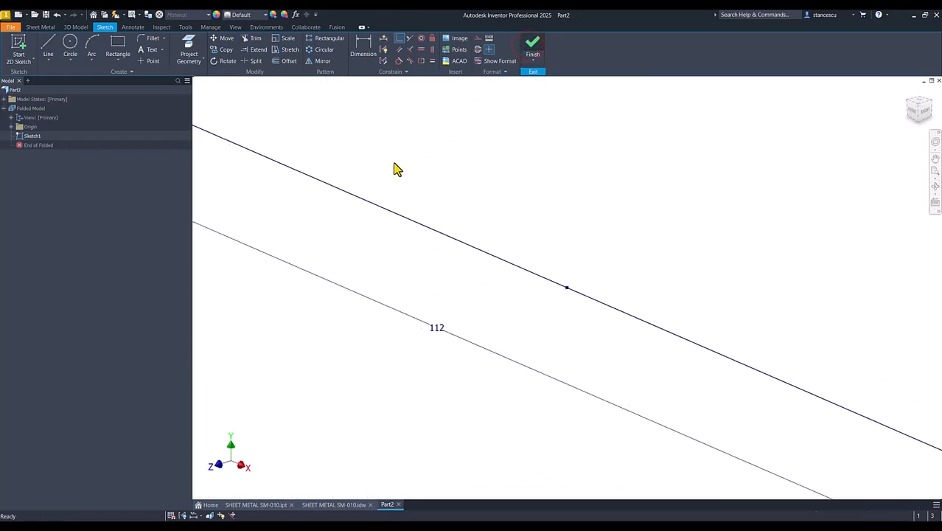
key(F6)
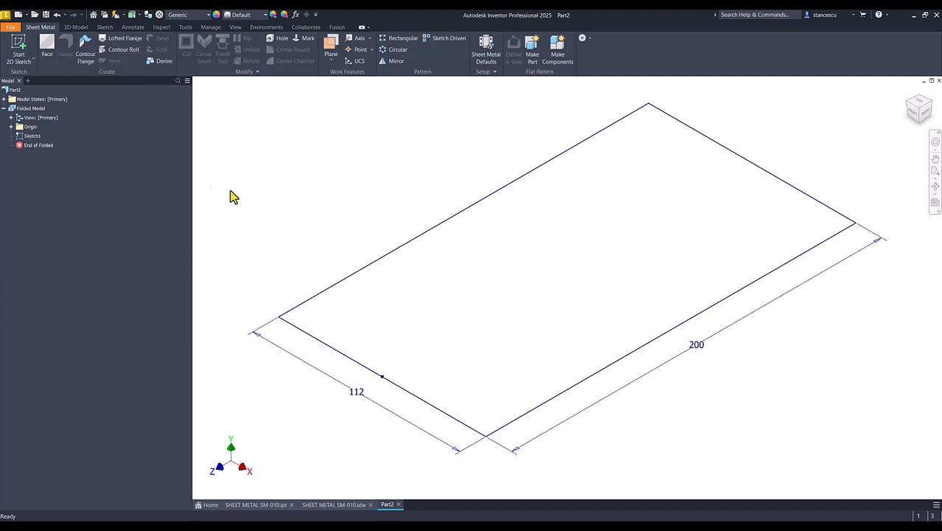
- Override the sheet metal rule's thickness in the sheet metal defaults and set it to 3 mm
click(486, 49)
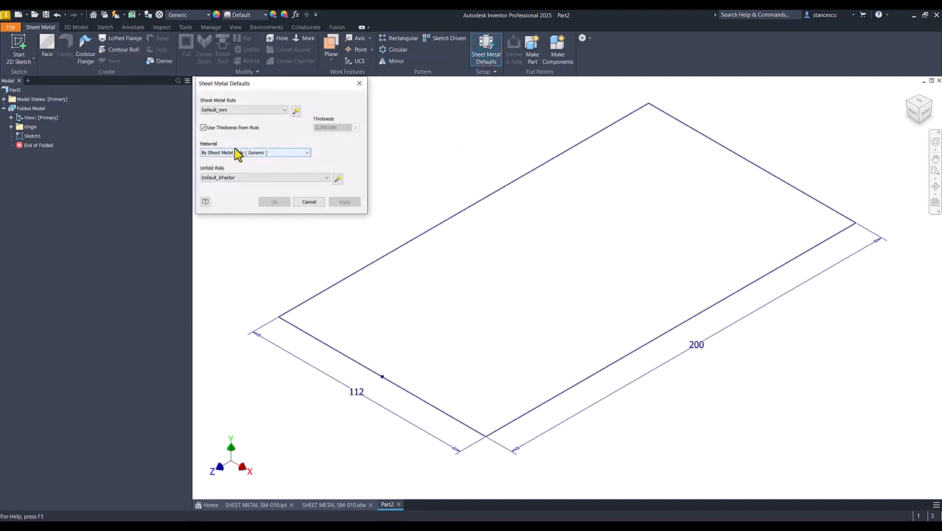
click(203, 128)
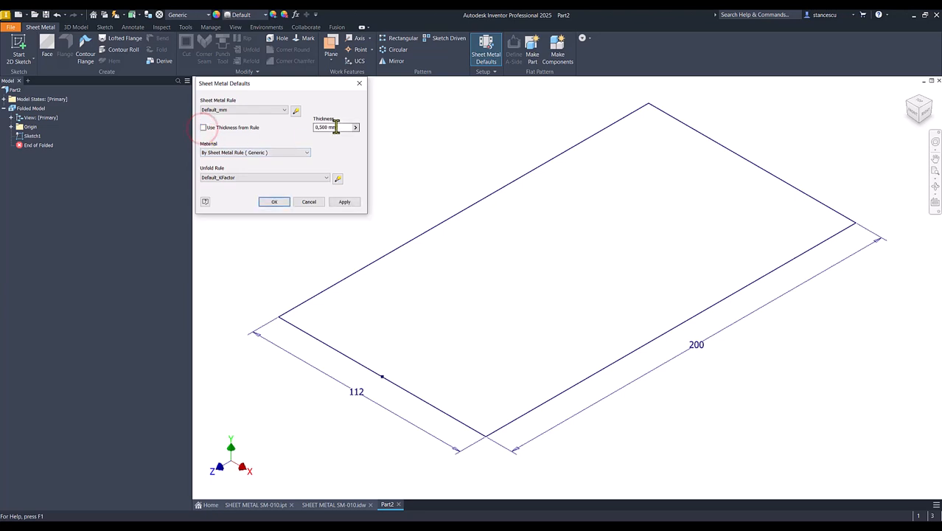
click(341, 127)
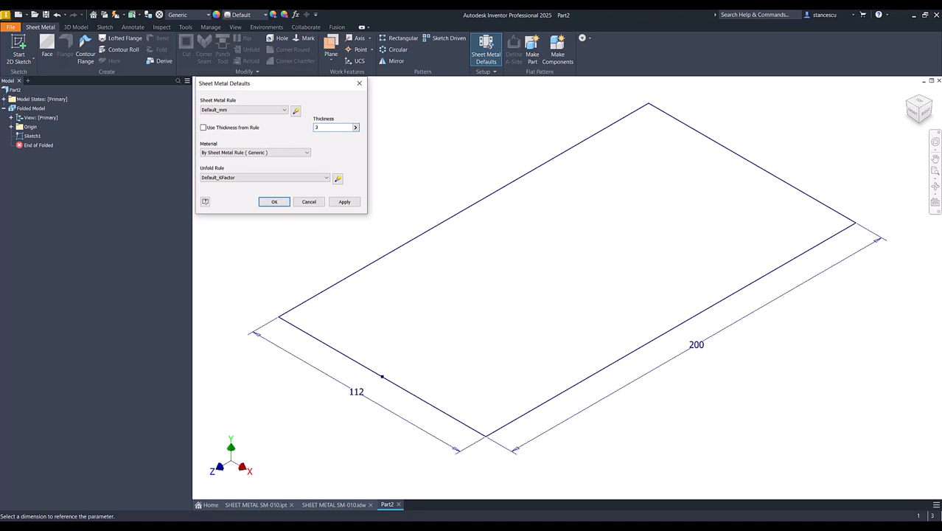
click(284, 203)
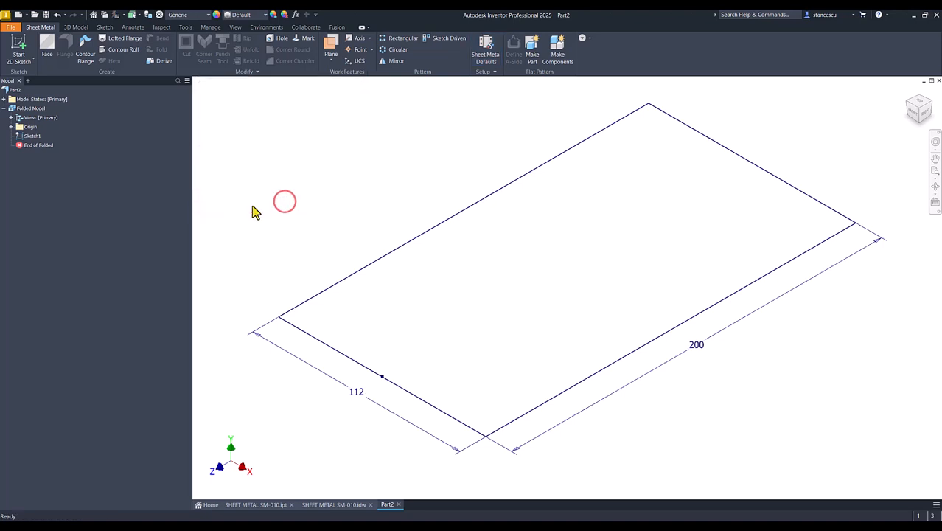
- Create the base plate as a sheet metal Face from the rectangular profile
click(45, 46)
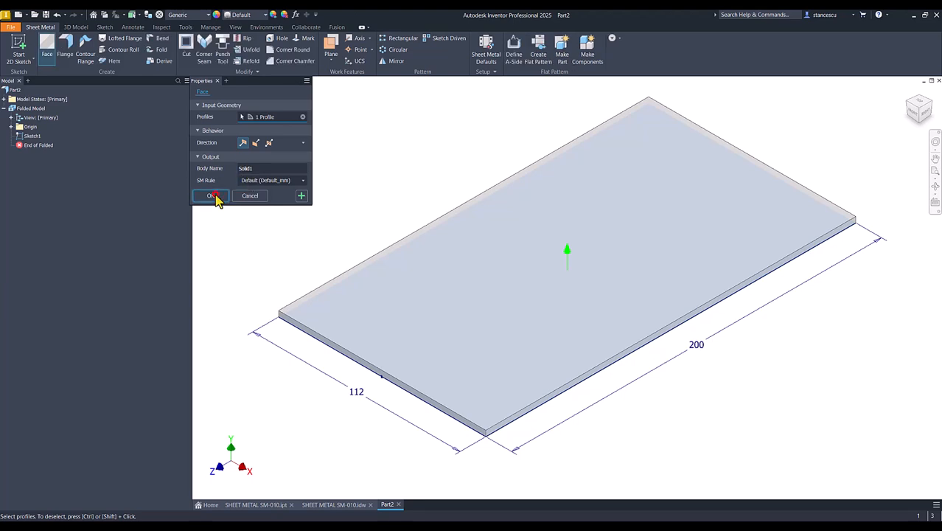
click(213, 196)
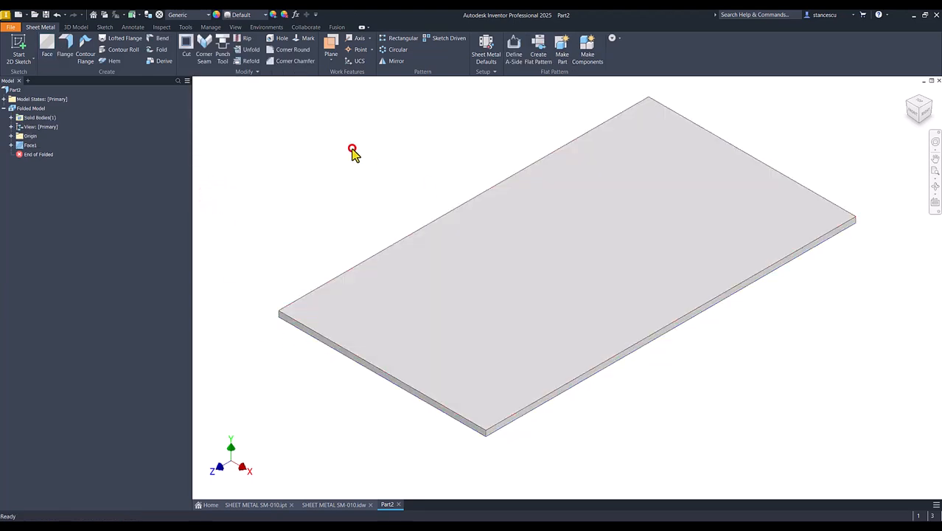
key(F6)
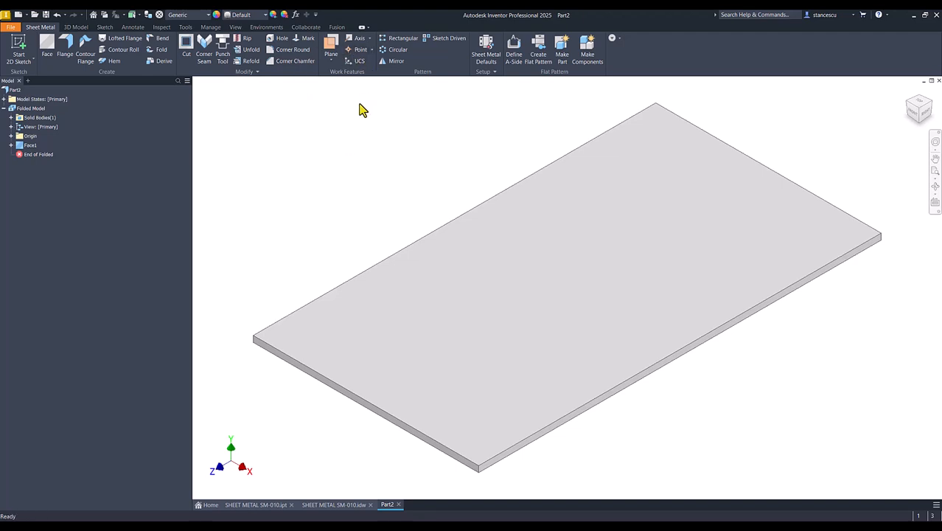
- Check the side wall height in the SM-010 drawing and add a 50 mm flange along the plate's long +X edge
click(336, 505)
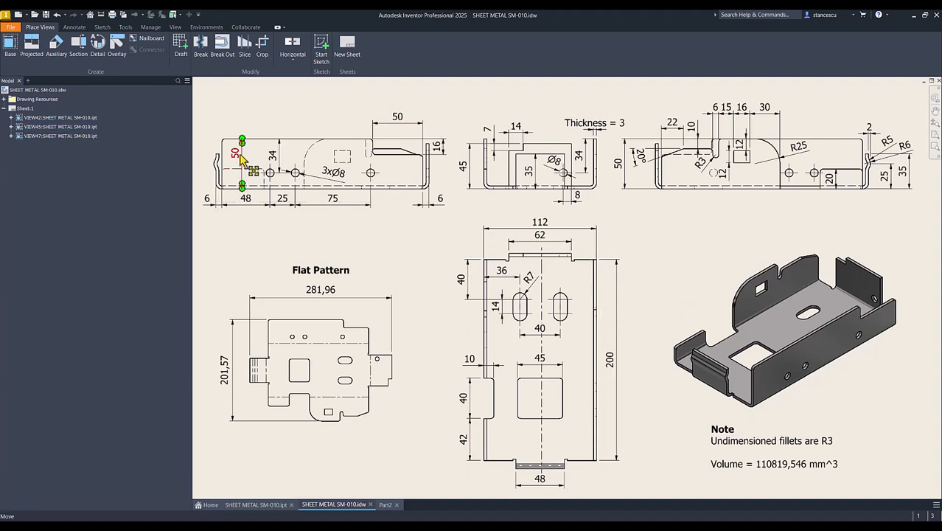
click(386, 505)
click(315, 242)
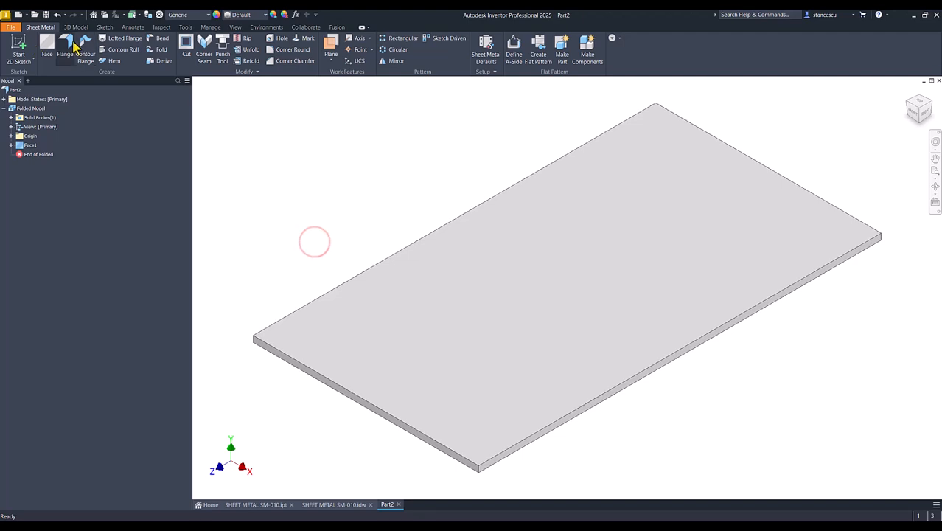
click(66, 43)
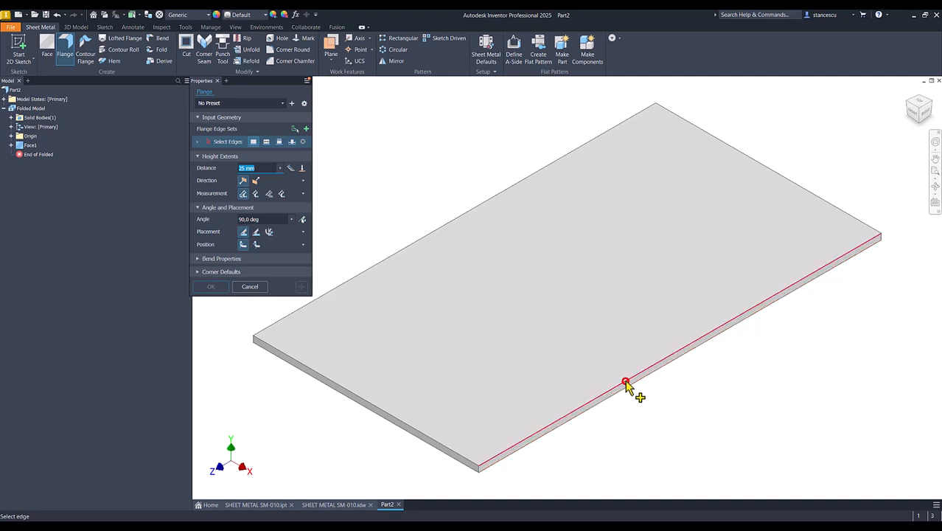
click(626, 383)
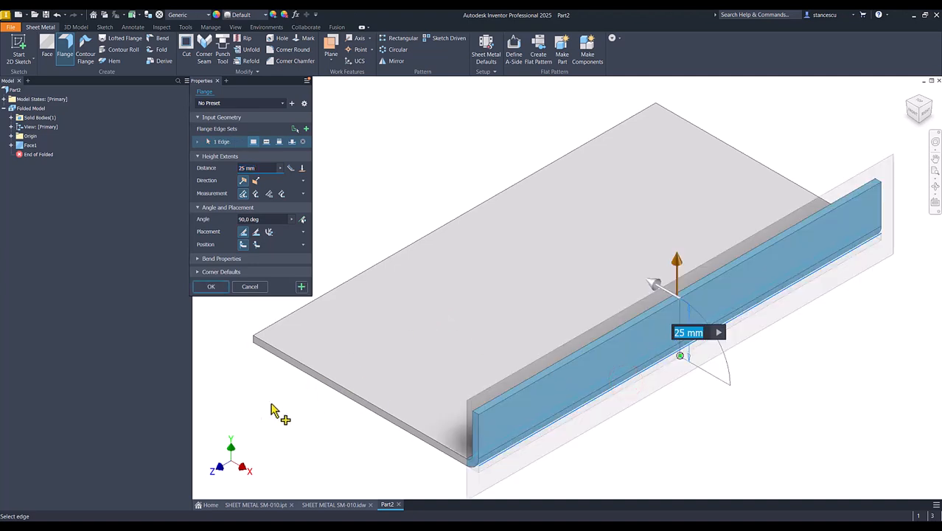
text(50)
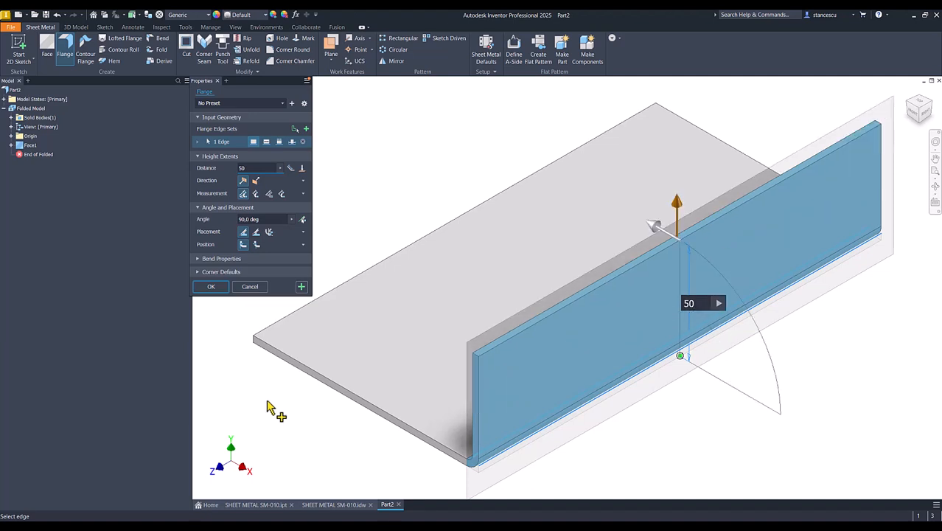
click(207, 289)
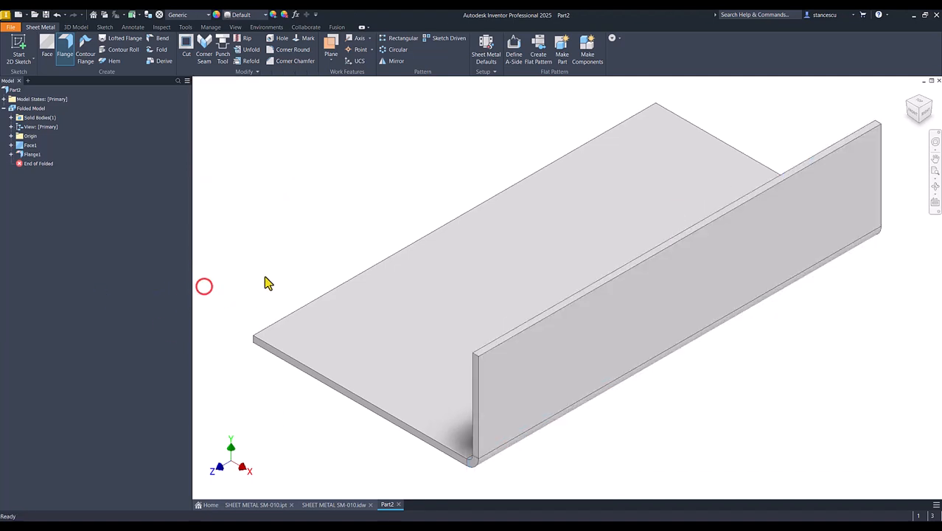
key(F6)
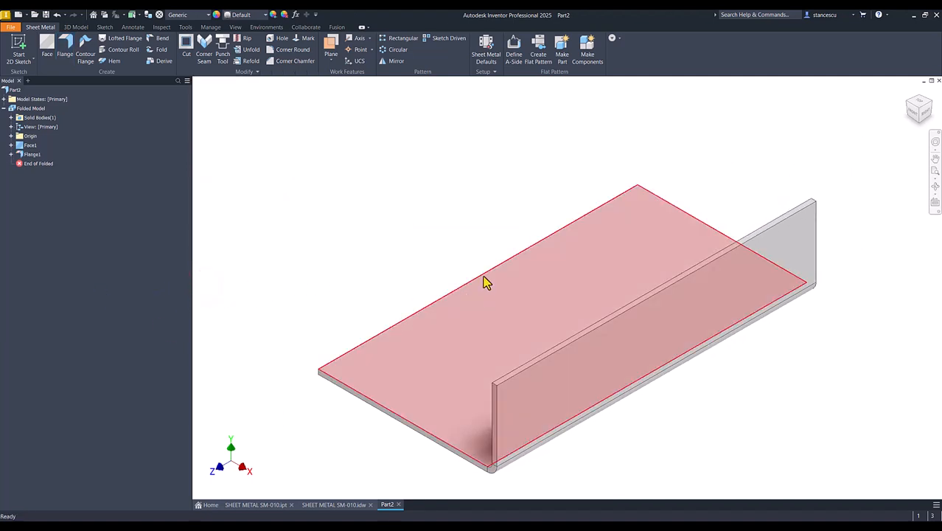
- Check the edge notch dimensions in the SM-010 drawing and start a sketch on the base plate's top face
click(334, 505)
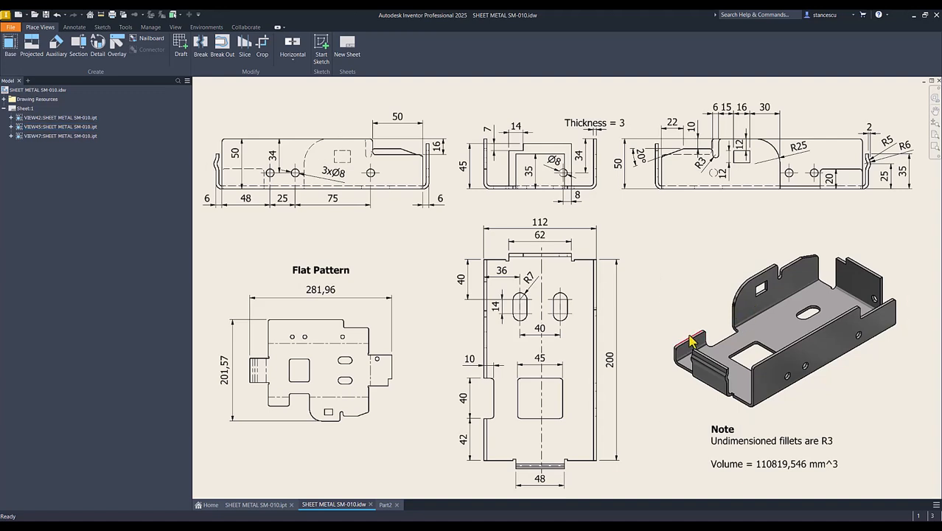
click(383, 507)
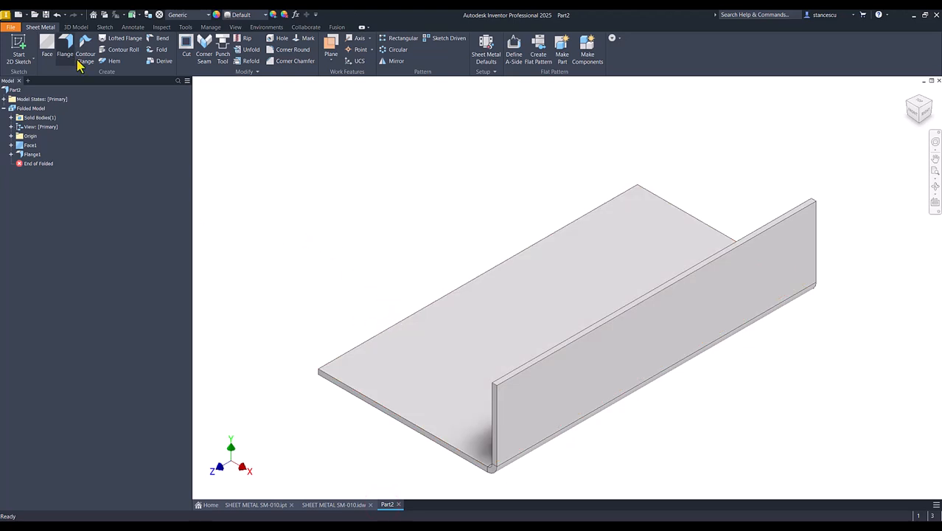
key(s)
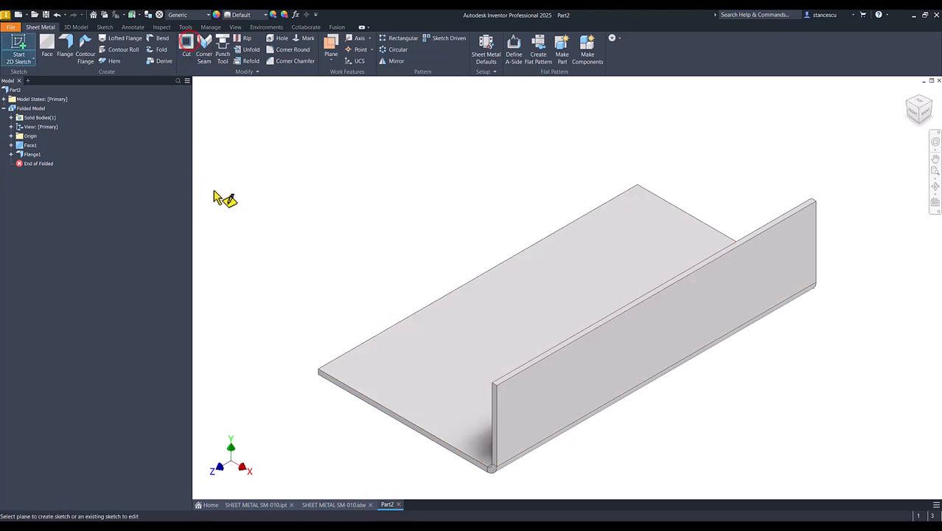
click(396, 345)
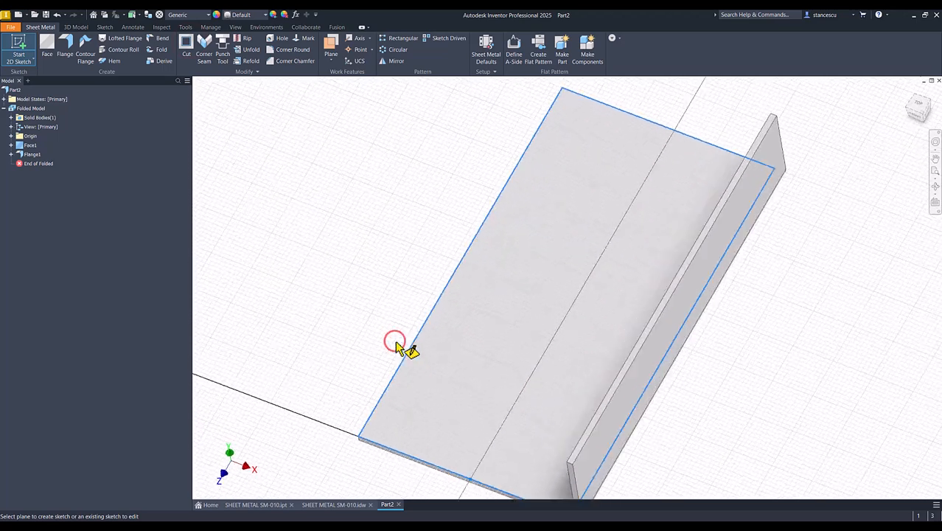
click(323, 505)
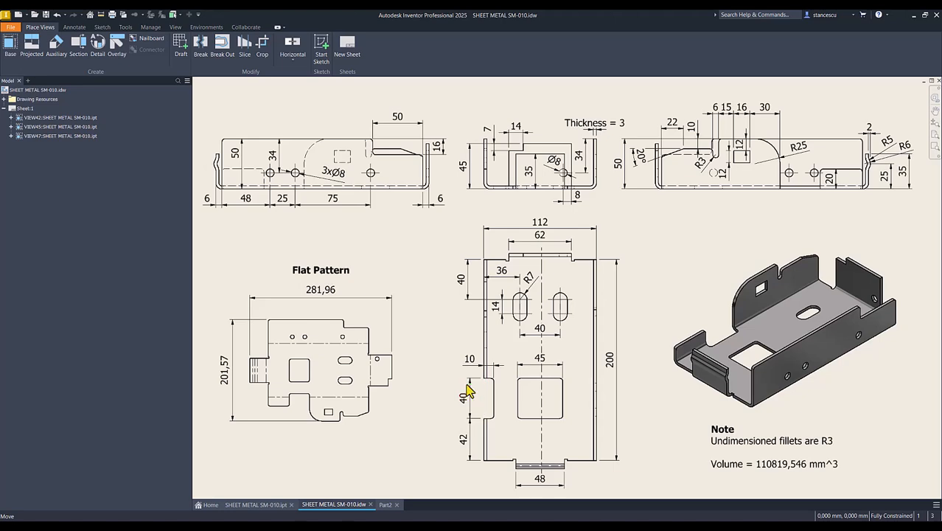
click(385, 505)
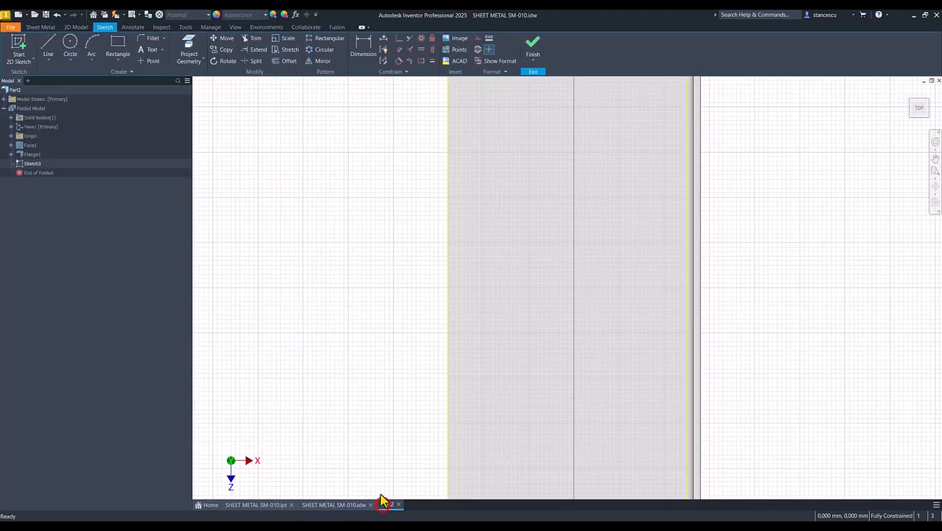
- Sketch a 10 x 40 mm rectangle inward from the plate's long -X edge for the notch
click(119, 49)
click(448, 411)
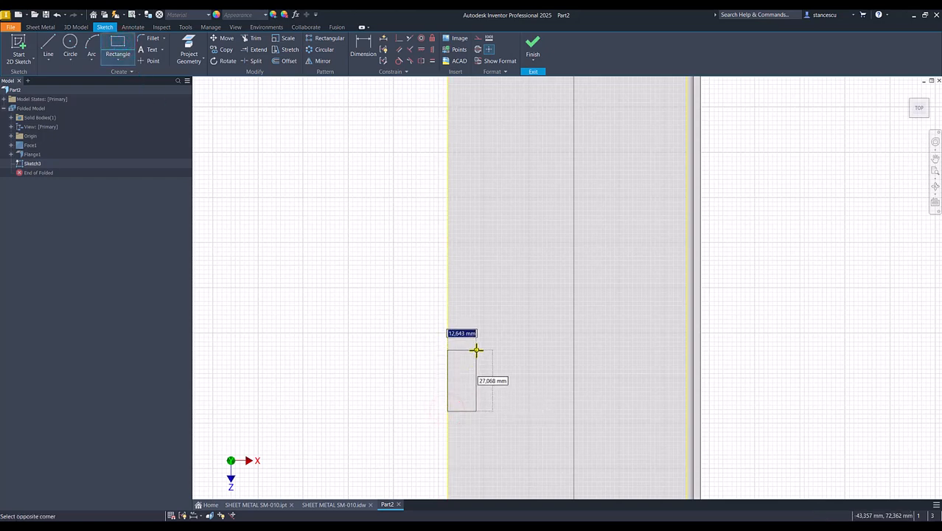
text(10)
key(Tab)
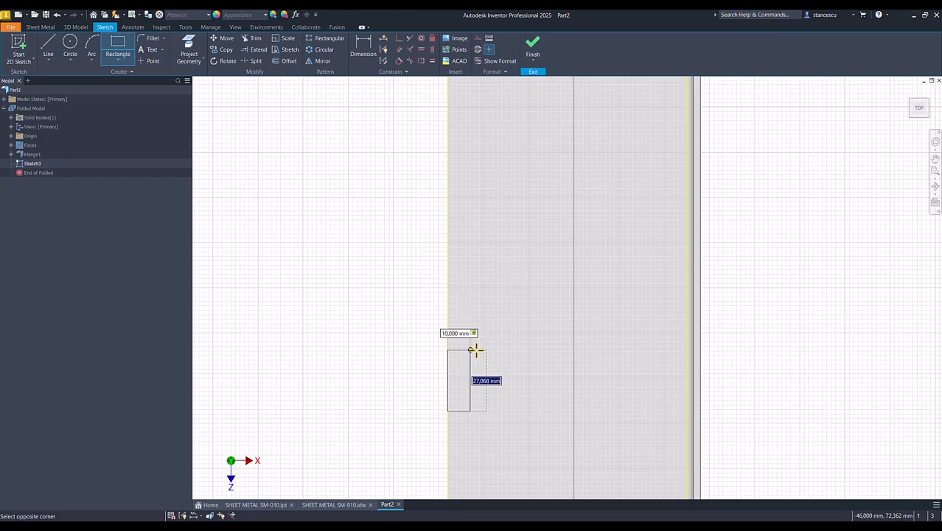
key(Return)
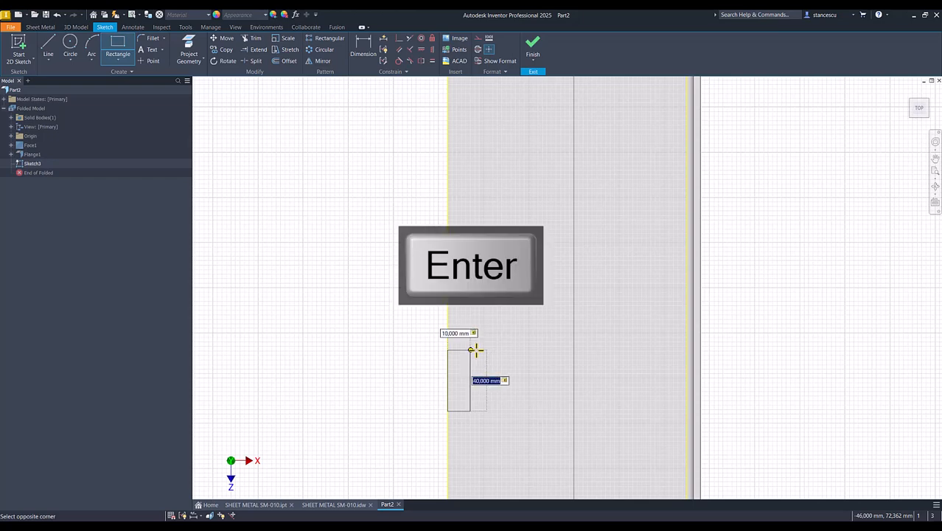
scroll(468, 378, down, 1)
key(Num_Lock)
- Dimension the notch rectangle's lower side 42 mm from the plate corner at the +Z end
click(365, 44)
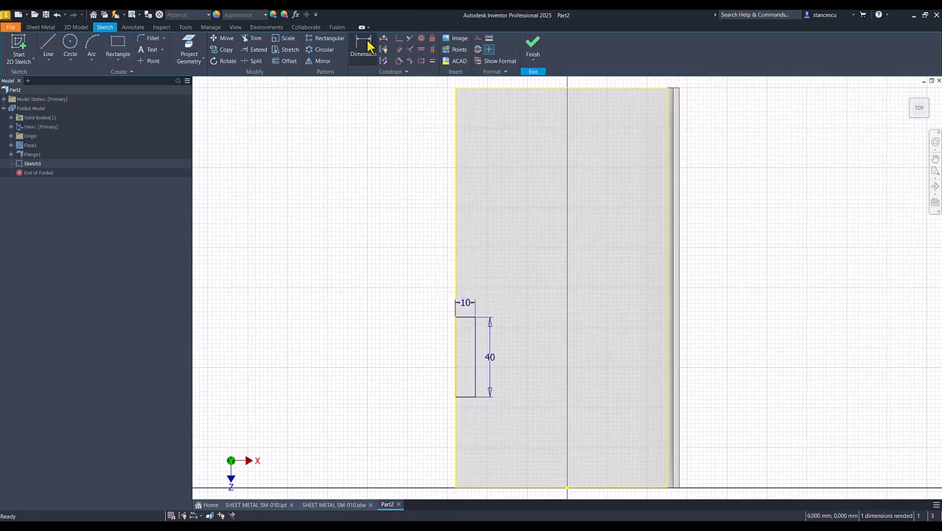
click(461, 397)
click(454, 488)
click(413, 445)
text(42)
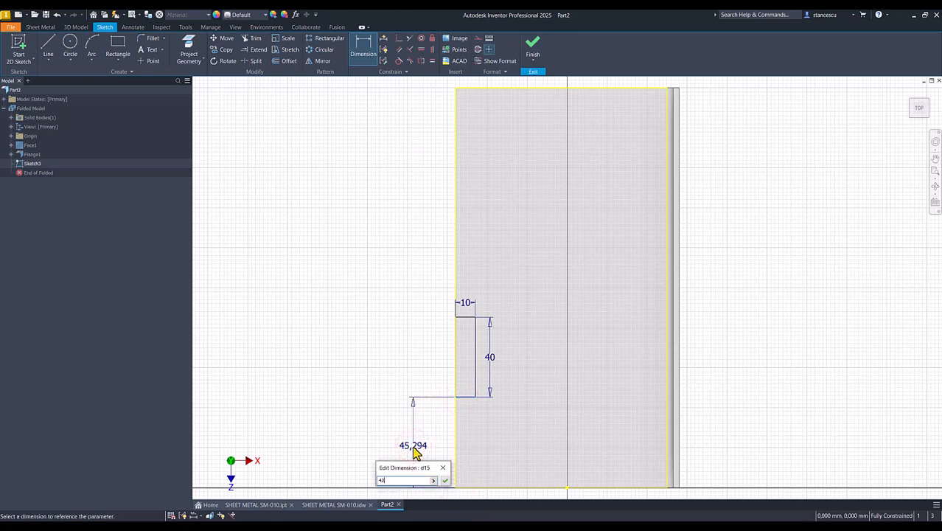
key(Return)
- Finish the sketch and cut the notch rectangle out of the base plate through its full thickness
click(532, 46)
key(c)
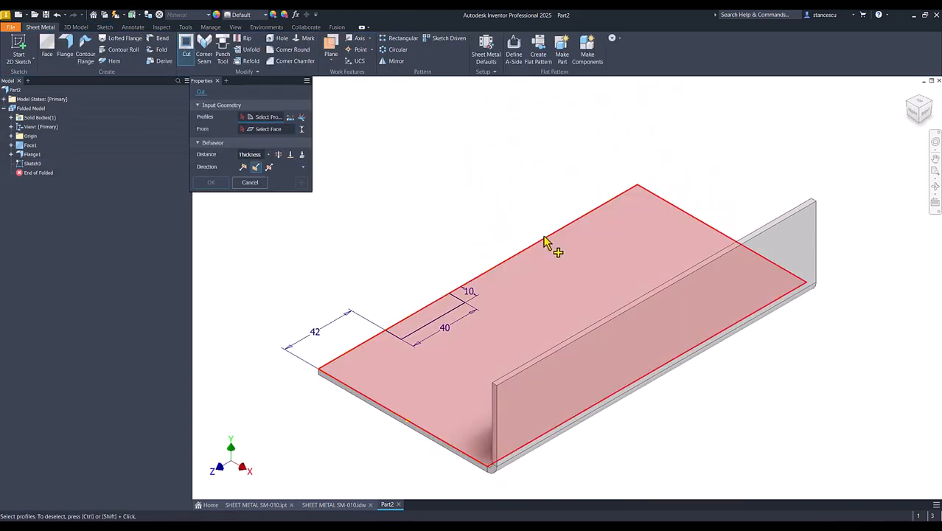
click(430, 314)
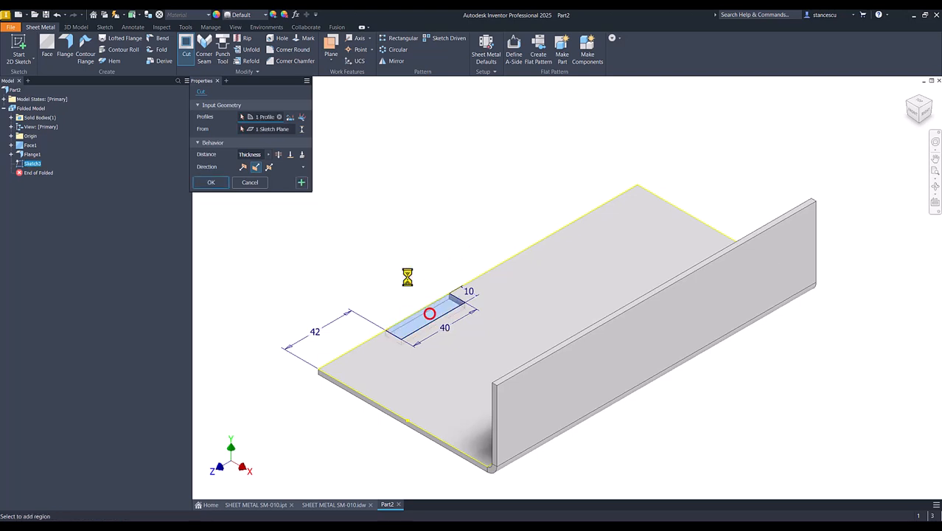
click(222, 182)
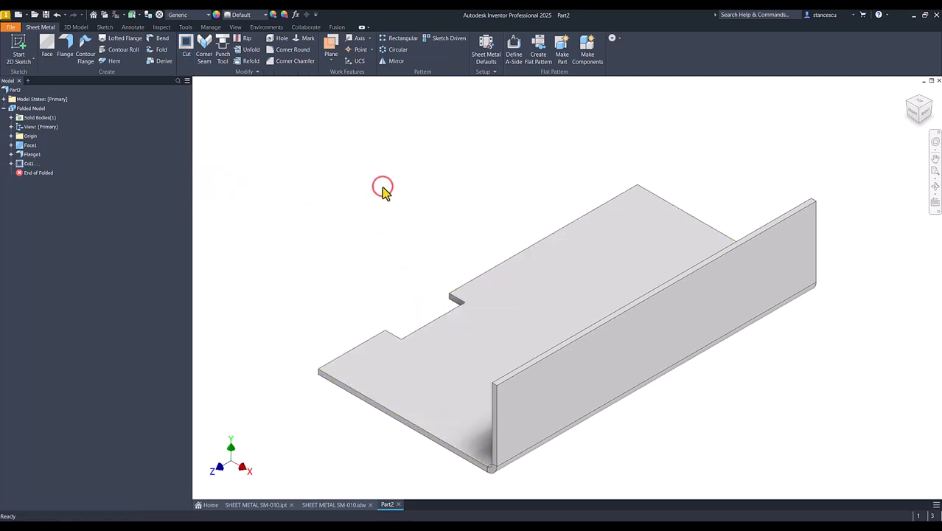
key(F6)
- Check the side wall's corner cutout dimensions in the SM-010 drawing and start a sketch on the 50 mm flange's outer face
click(329, 505)
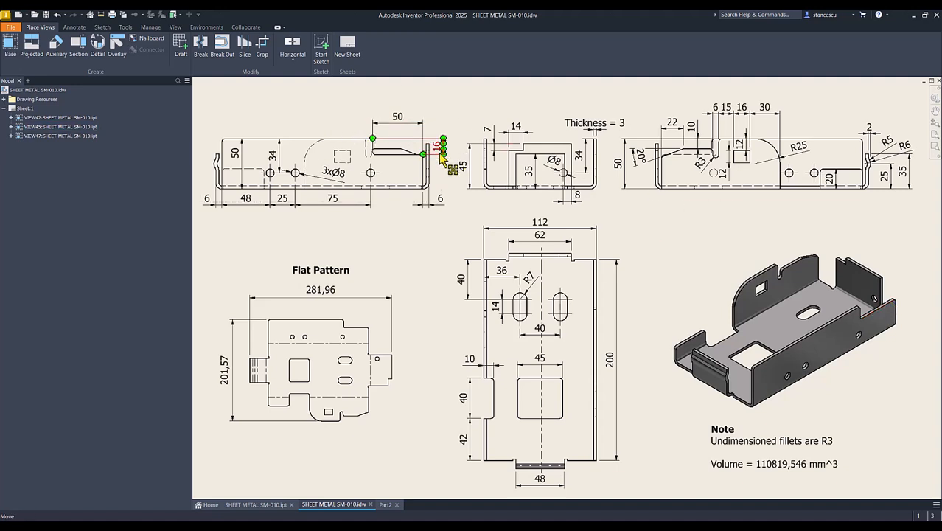
click(385, 505)
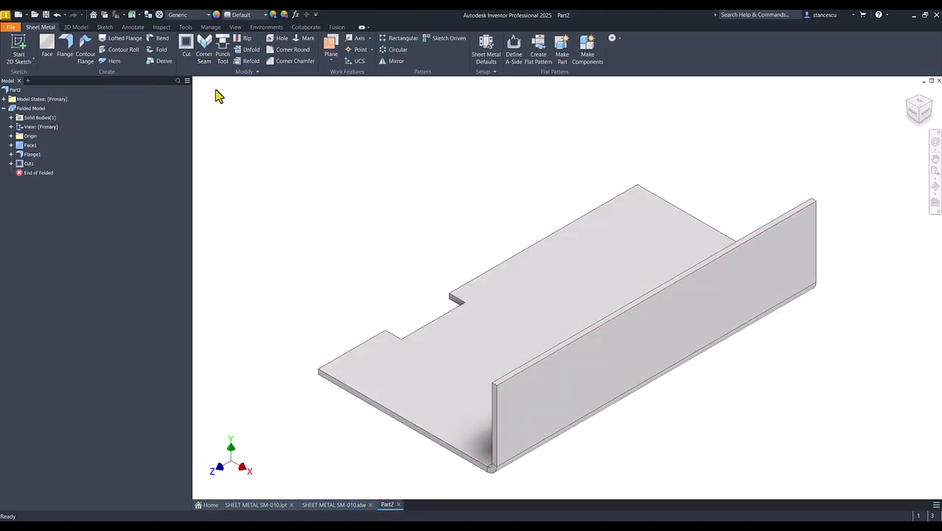
key(s)
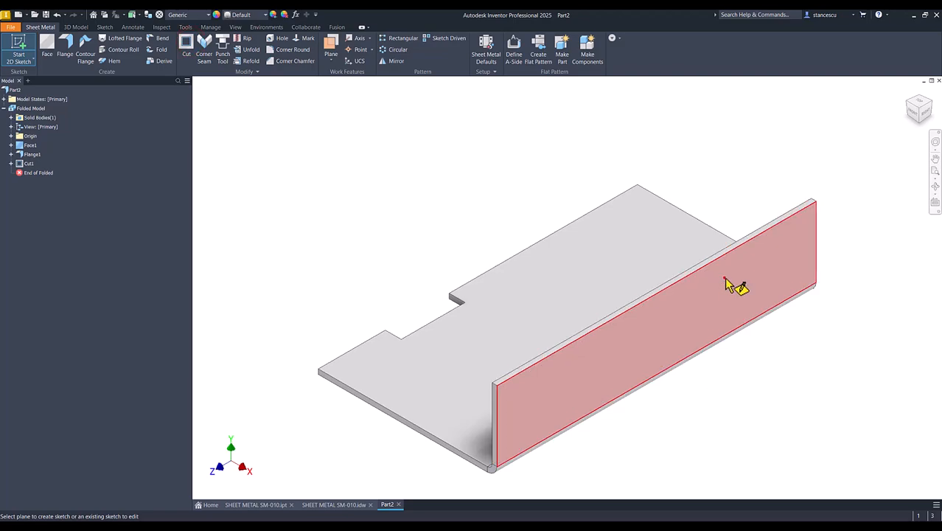
click(726, 286)
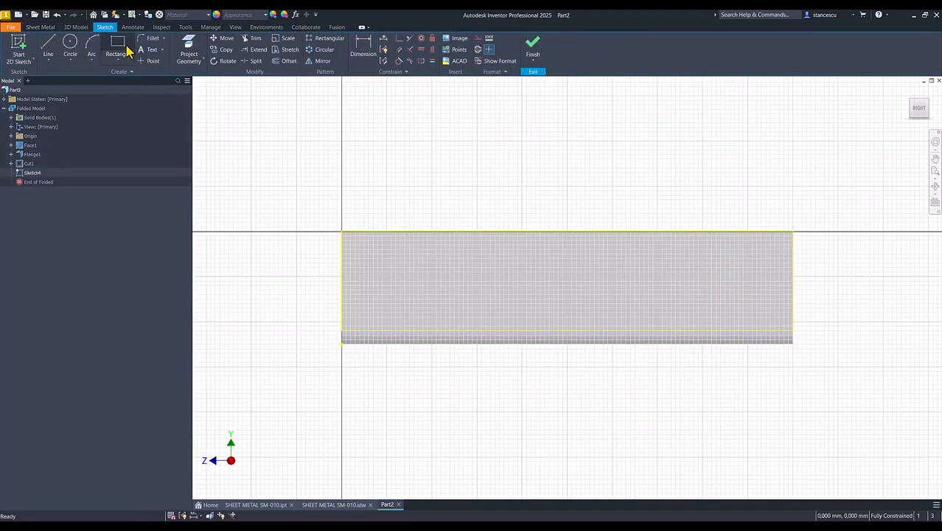
- Sketch a rectangle 50 mm long and 16 mm high from the flange's upper corner at the -Z end
click(124, 47)
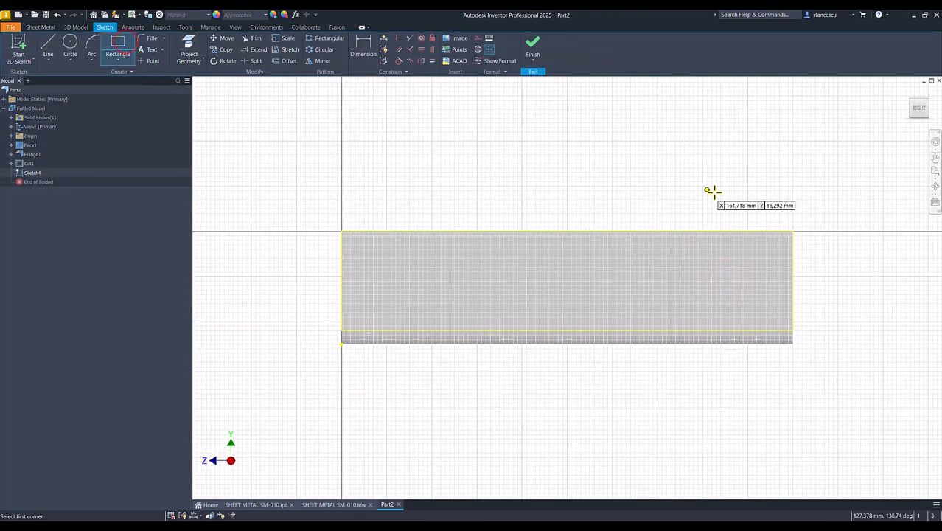
click(793, 231)
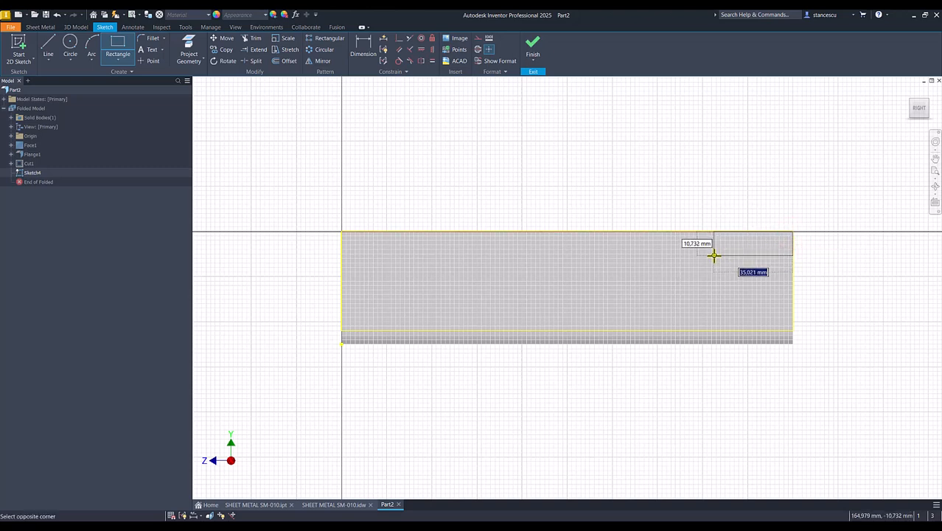
text(50)
key(Tab)
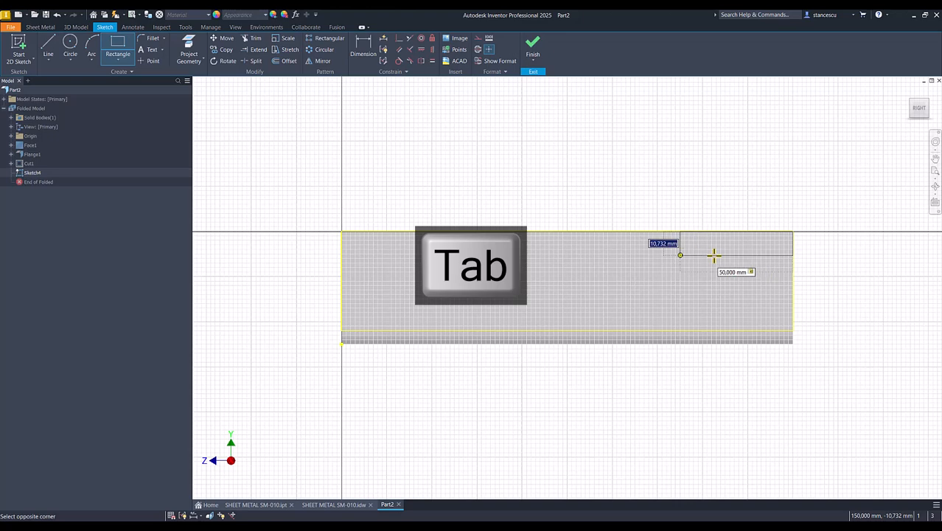
text(16)
key(Return)
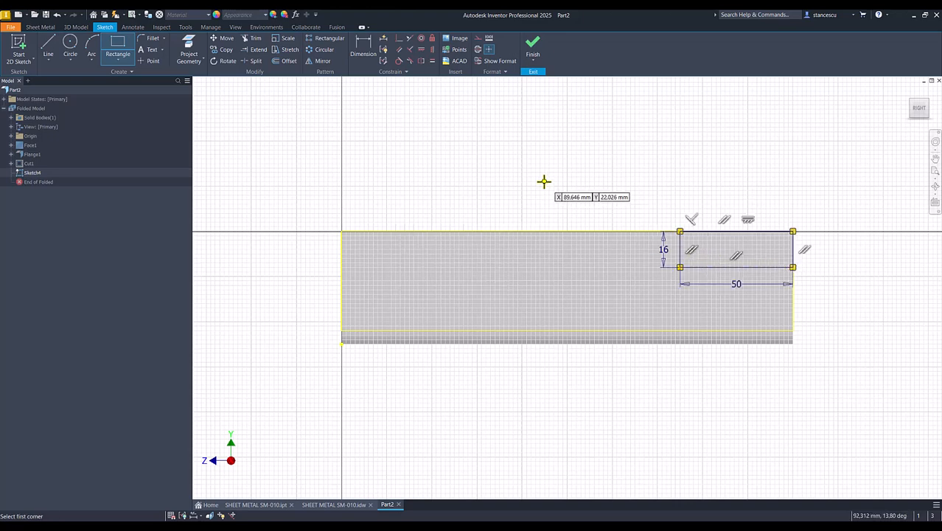
key(Escape)
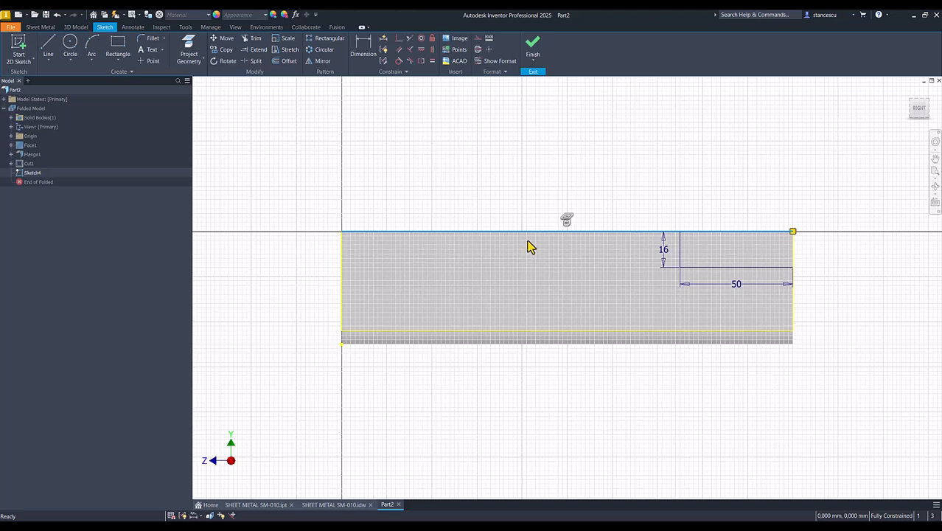
- Exclude the flange's projected top edge from the sketch profile and cut the corner rectangle through the flange's thickness
right_click(527, 246)
click(564, 240)
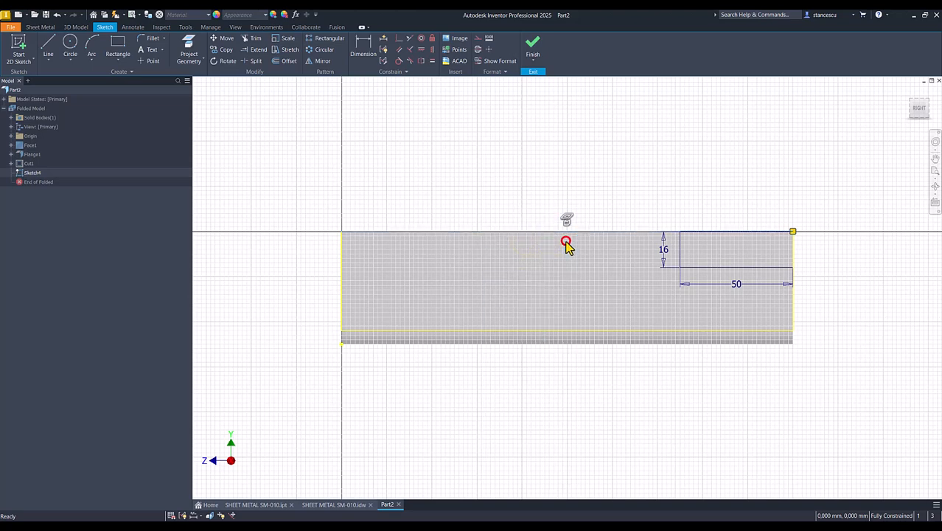
click(506, 186)
click(531, 48)
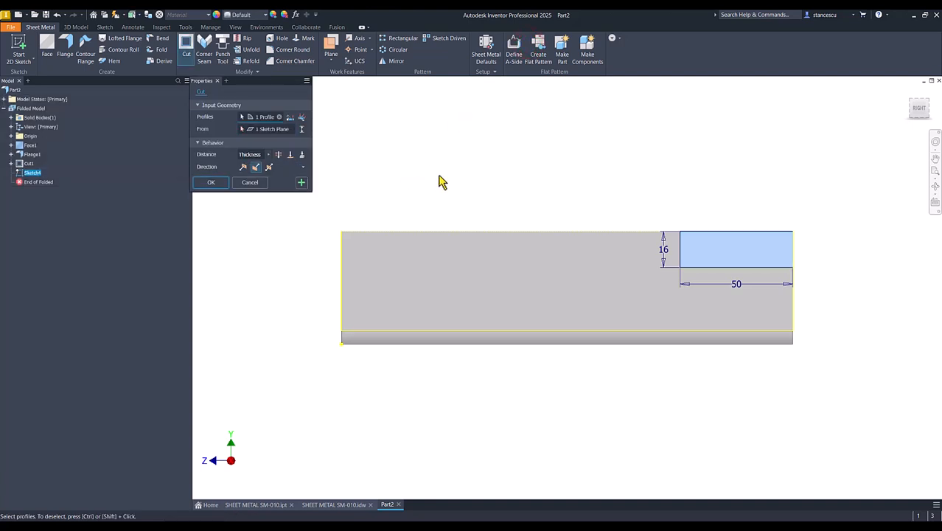
key(F6)
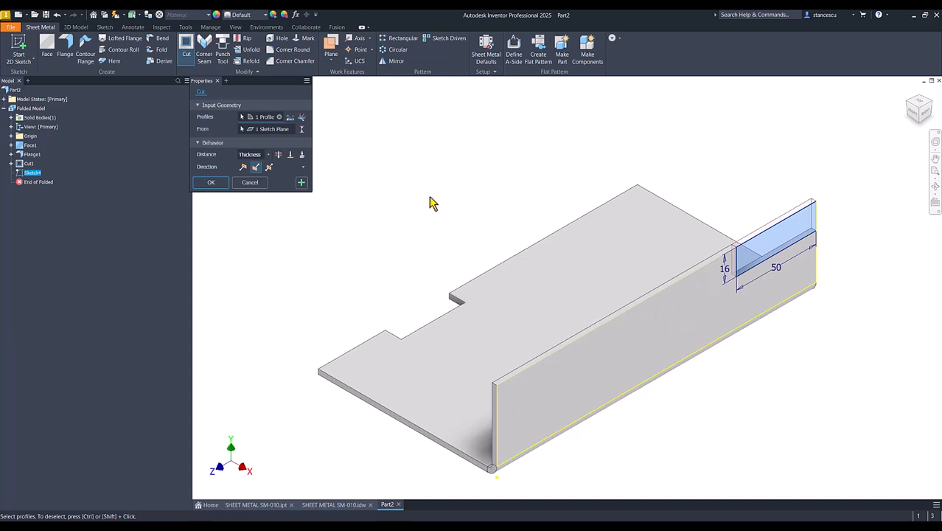
click(214, 183)
click(396, 186)
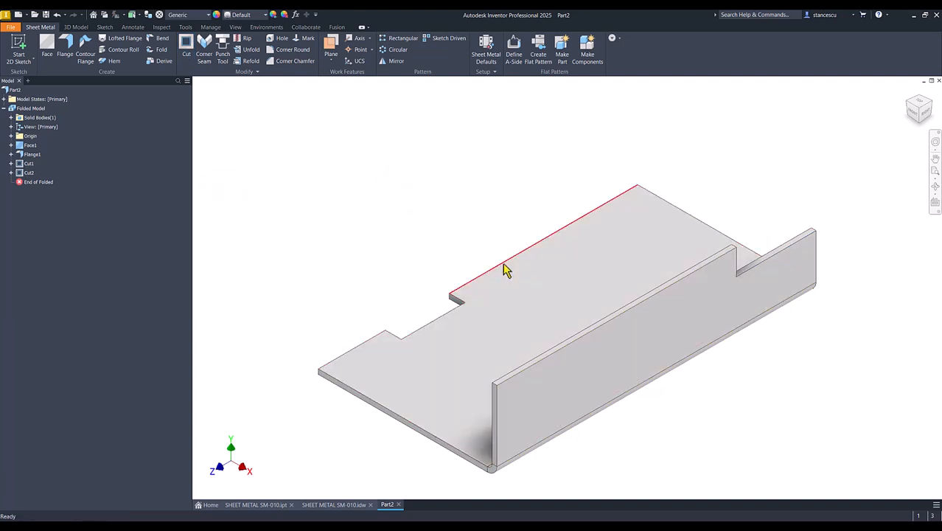
- Check the short side flange in the SM-010 drawing and apply a 20 mm flange on the -X edge segment at the plate's +Z end
click(334, 506)
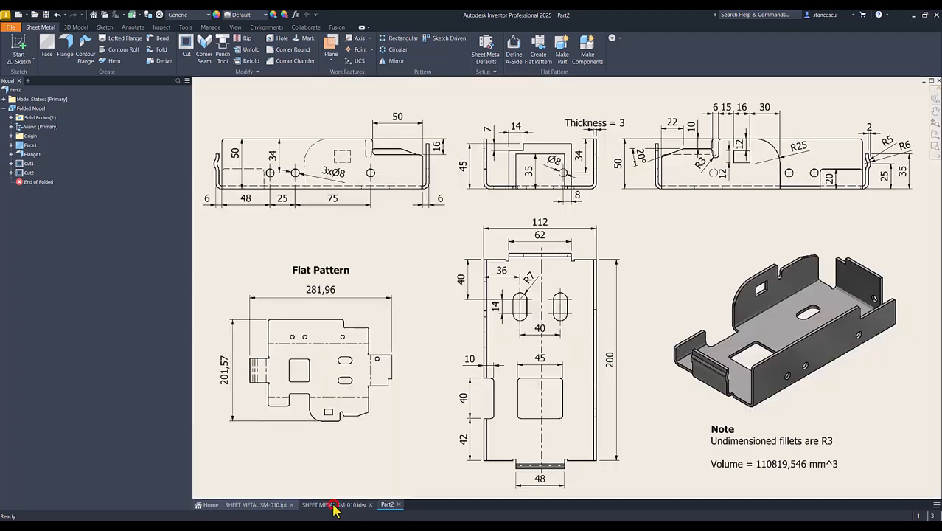
click(685, 352)
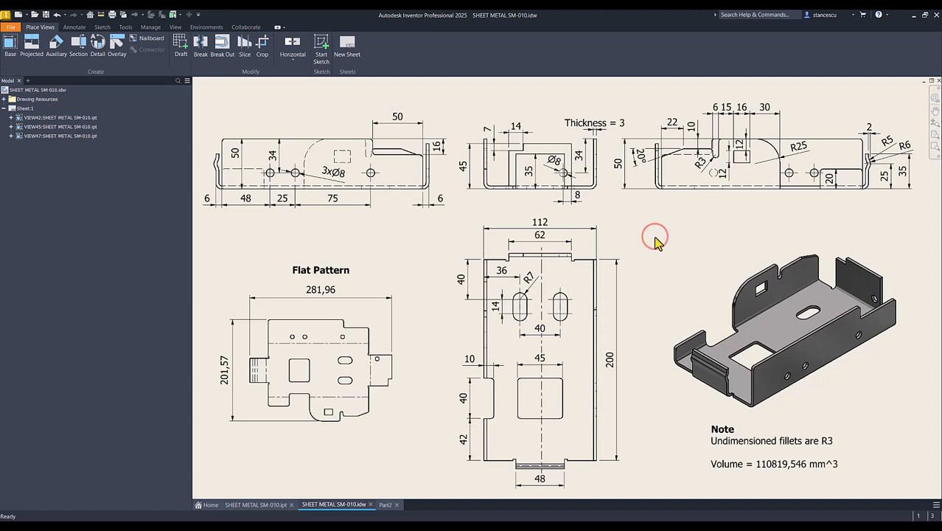
click(386, 506)
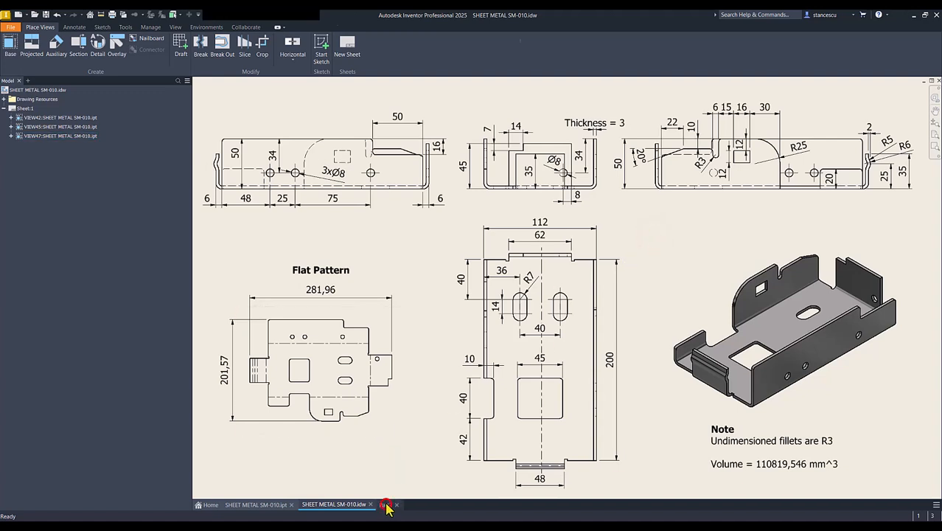
click(294, 252)
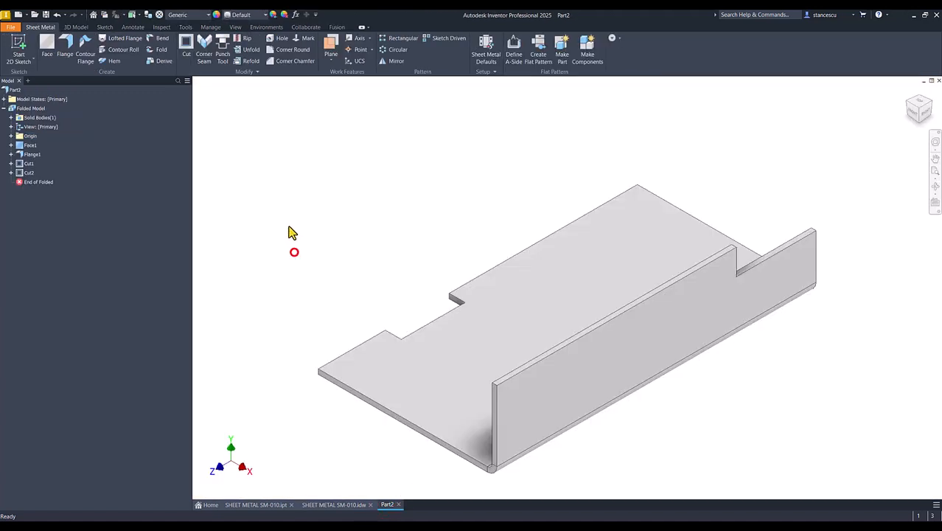
click(65, 46)
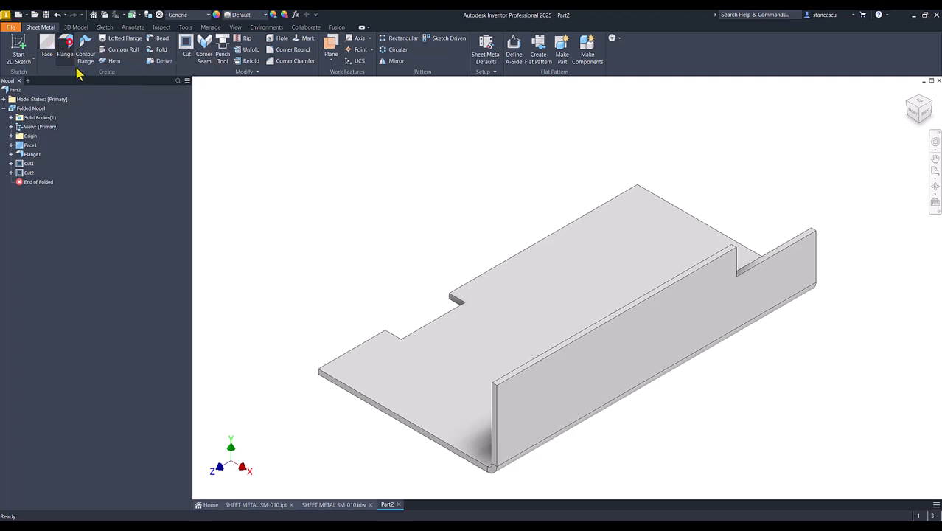
click(367, 345)
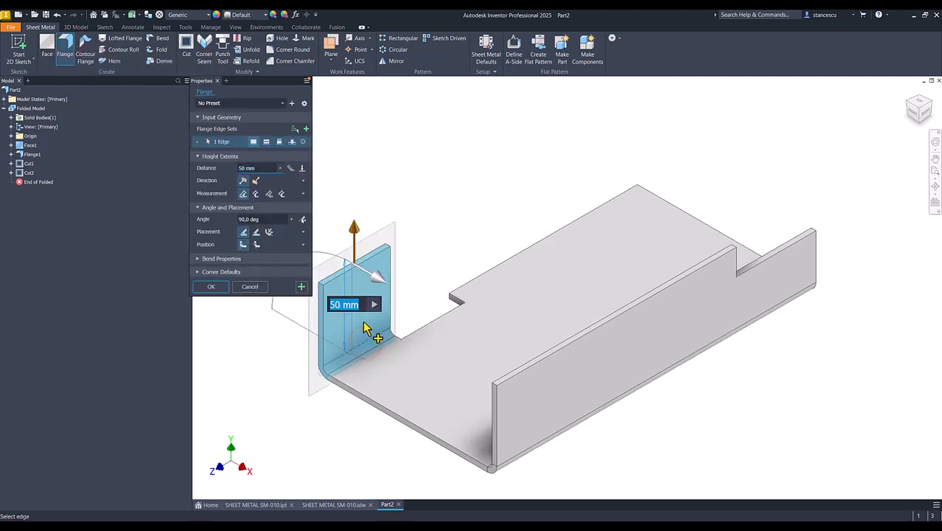
text(20)
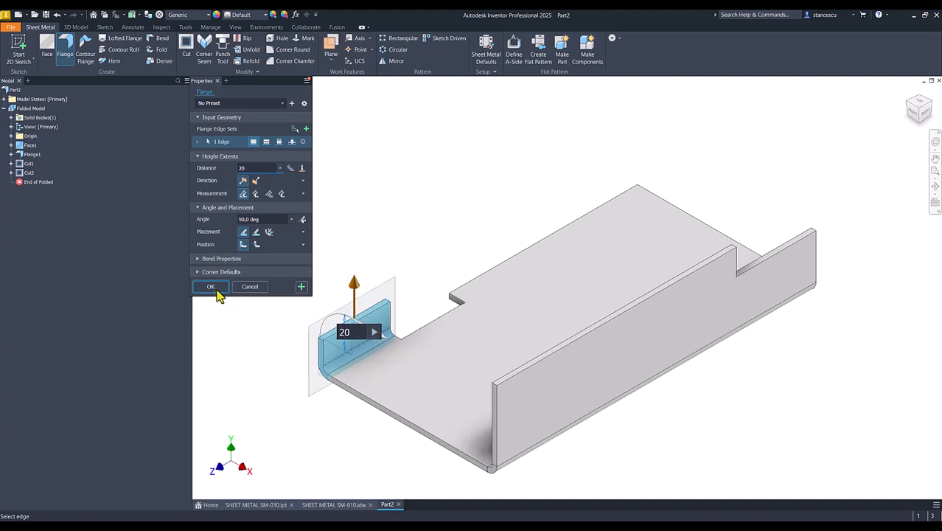
click(302, 287)
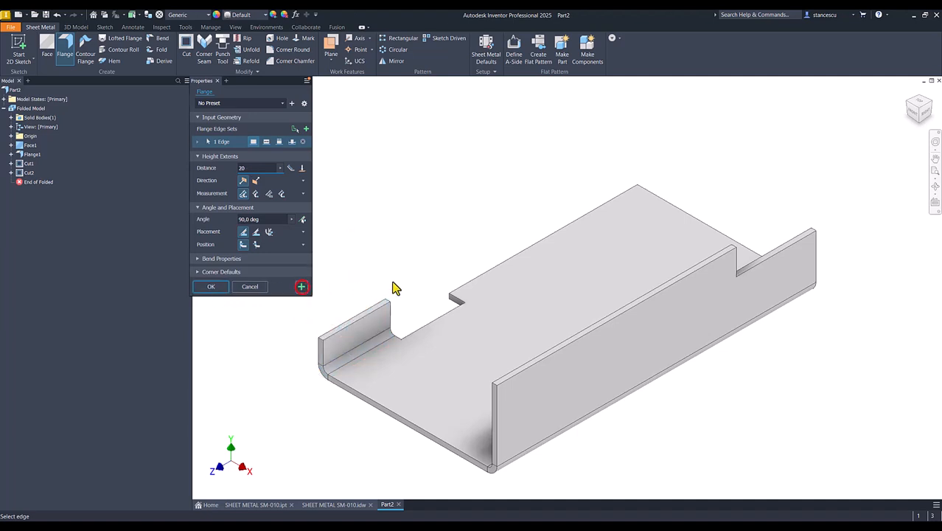
- Apply a 50 mm high flange along the longer -X edge segment, beyond the base notch toward the -Z end
click(483, 270)
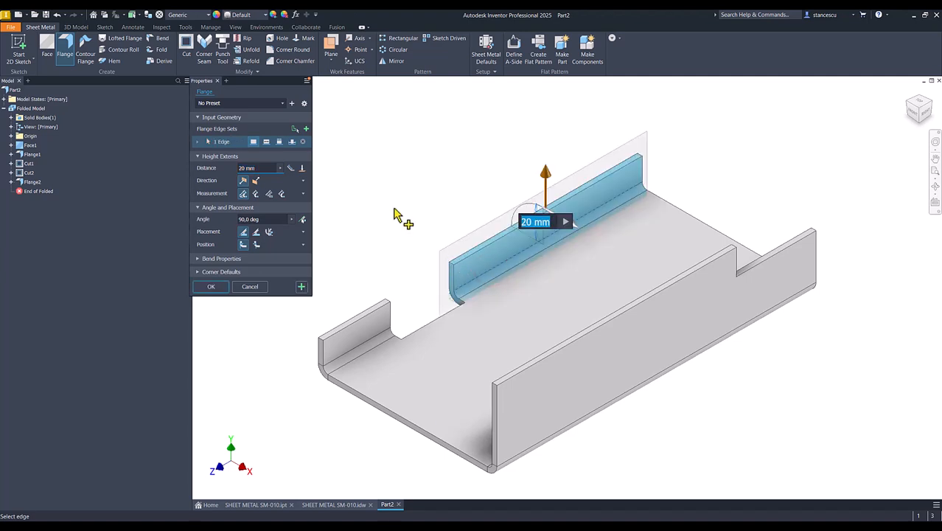
text(50)
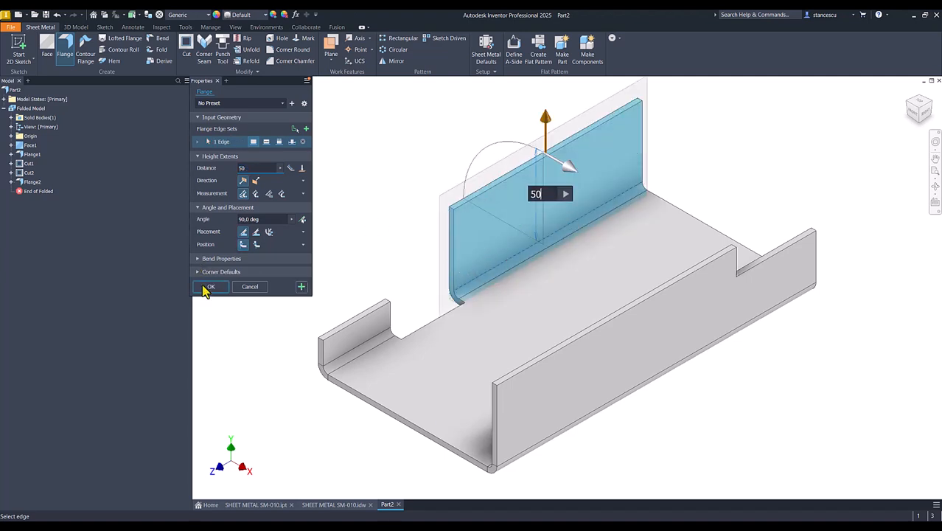
click(210, 288)
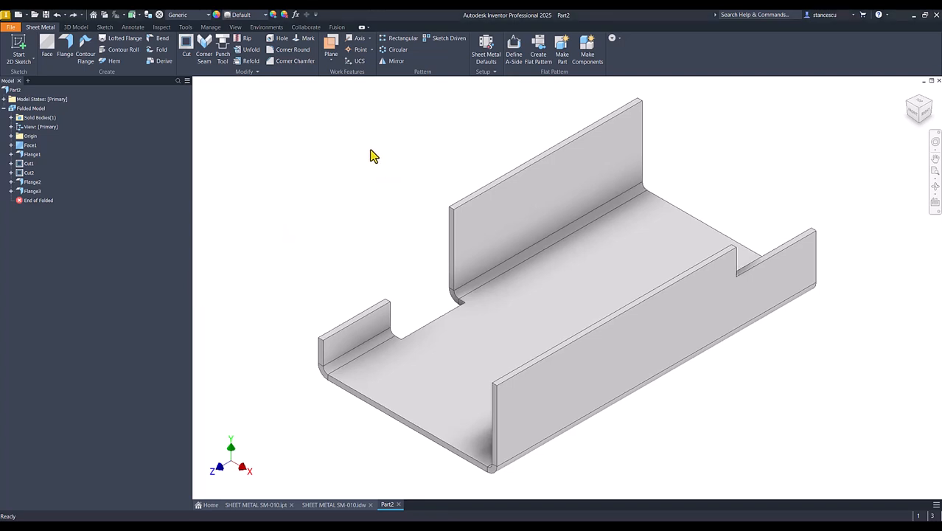
- Check the end flange's bend offset in the SM-010 drawing and start a flange on the plate's -Z edge
click(333, 504)
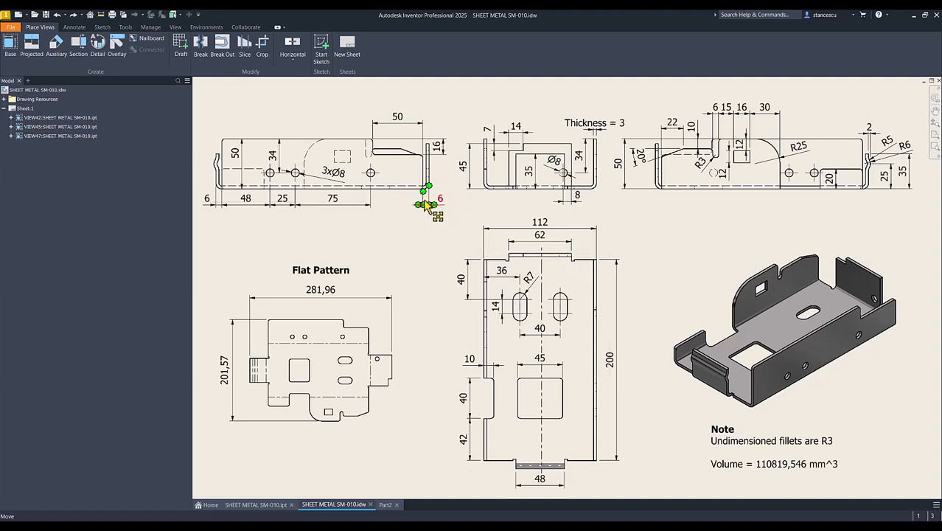
scroll(426, 209, down, 10)
scroll(452, 224, up, 3)
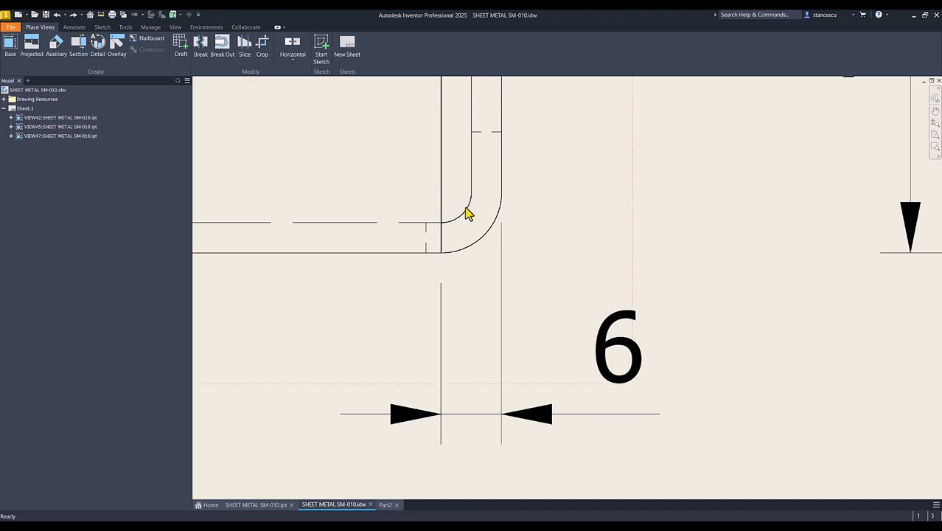
key(Home)
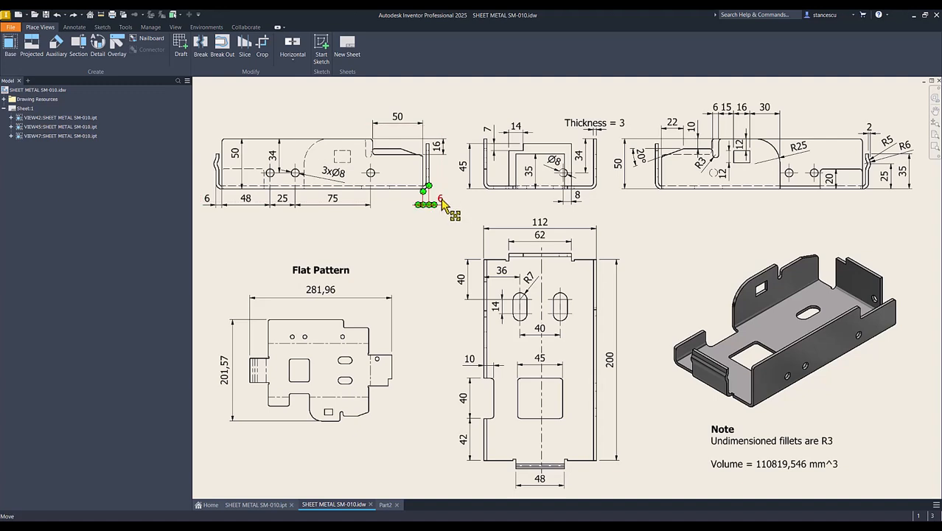
drag(442, 205, 443, 205)
click(386, 505)
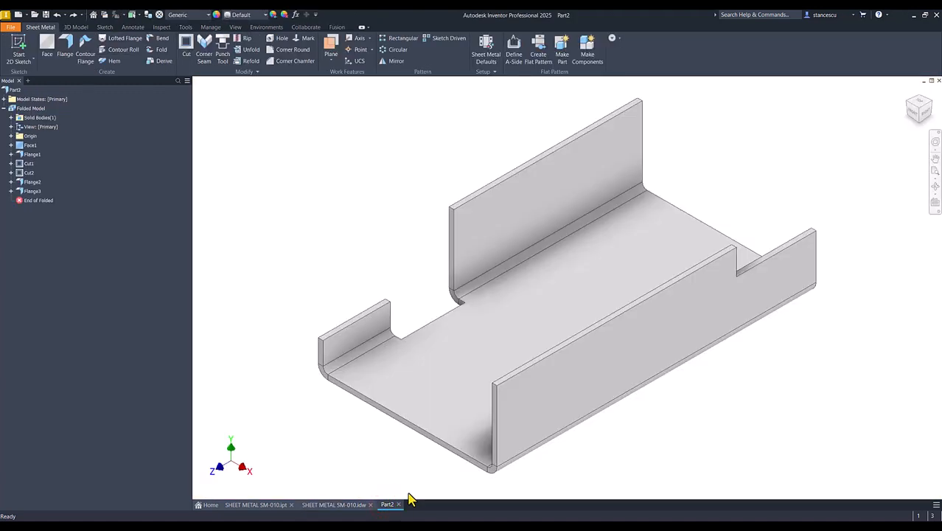
click(66, 44)
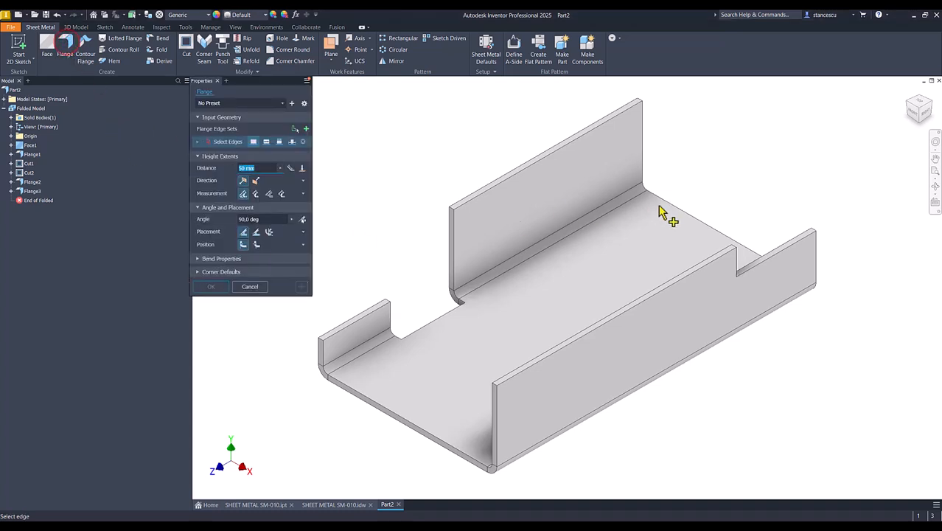
click(703, 223)
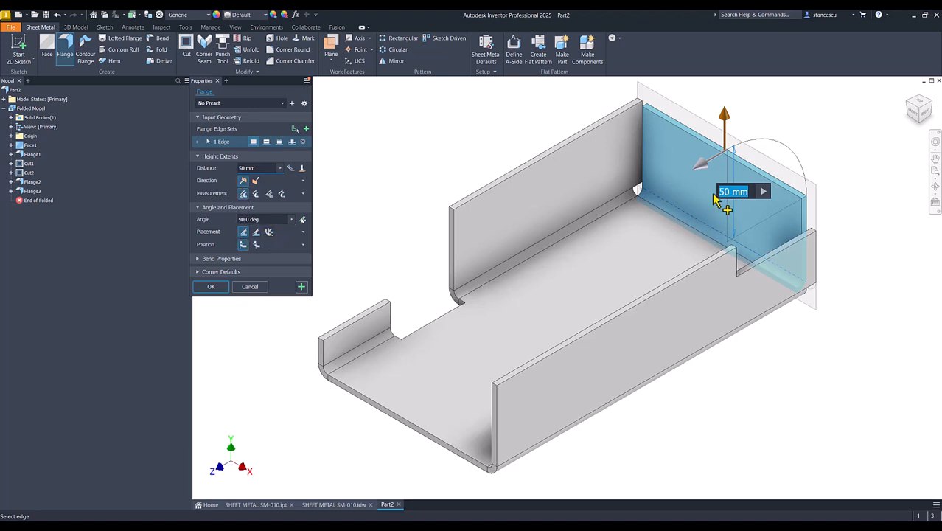
- Adjust the -Z flange's placement and position so the bend extends outward from the plate's edge, and set its height to 45 mm
click(269, 232)
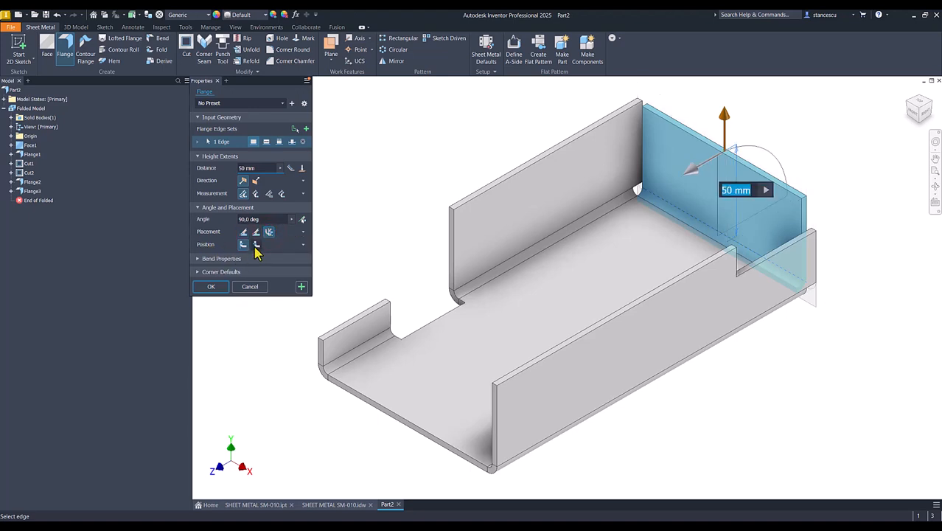
click(256, 245)
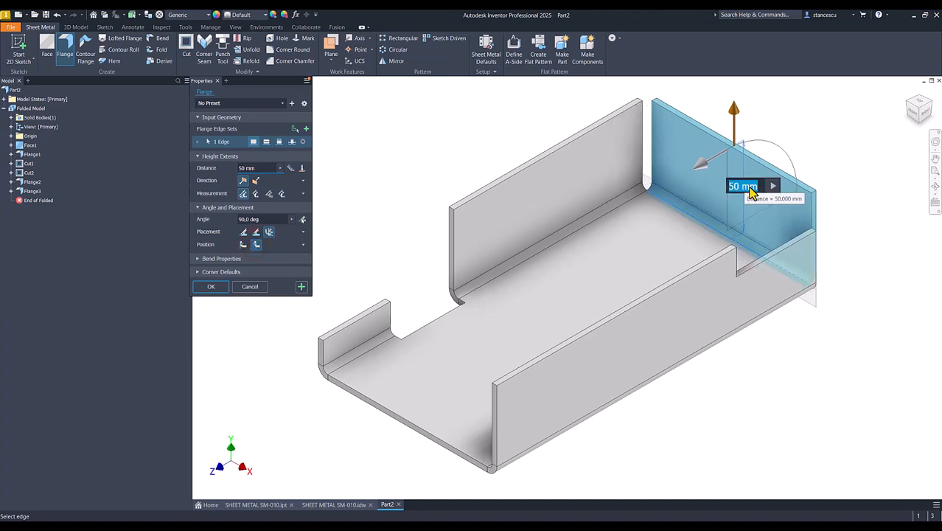
text(45)
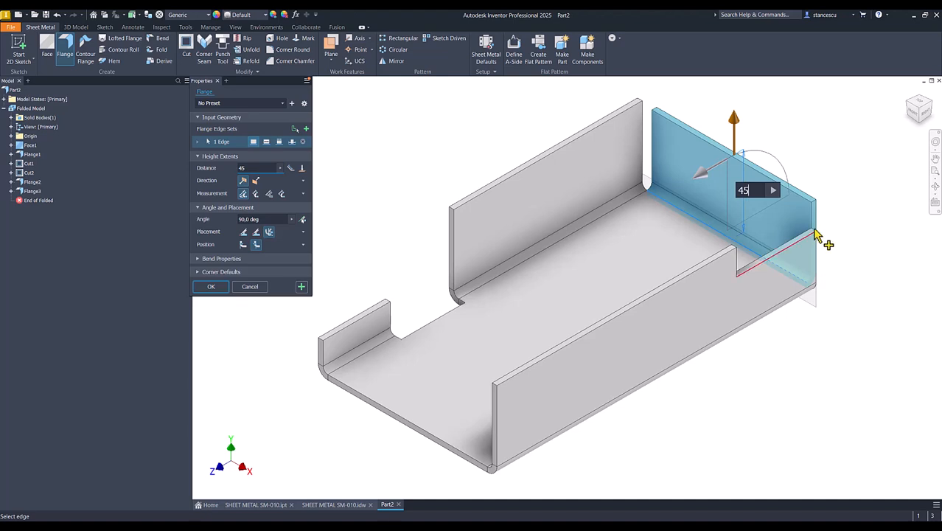
- Check the end flange's width in the drawing, limit the flange by offsets from both edge ends and set Offset 1 to (112-2*6-62)/2
shift+middle_drag(836, 257, 658, 379)
shift+middle_drag(568, 389, 468, 347)
key(F6)
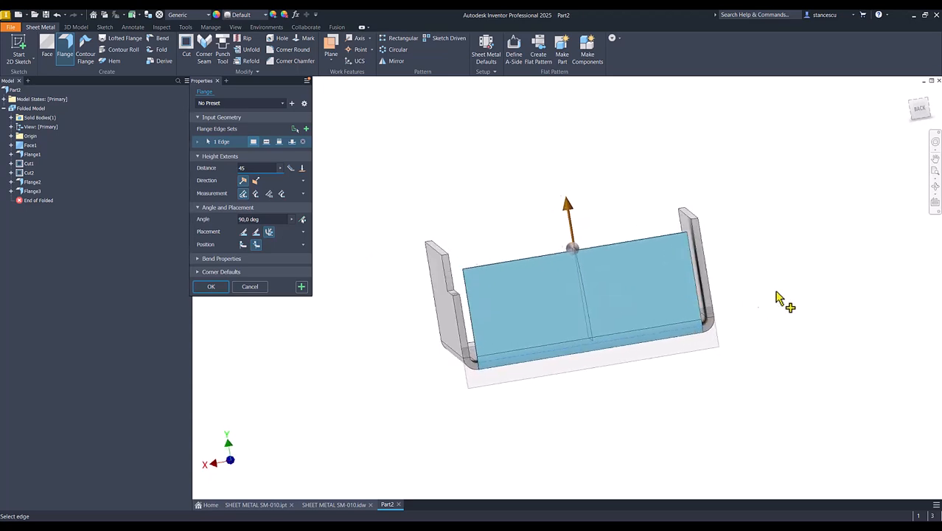
shift+middle_drag(786, 227, 432, 214)
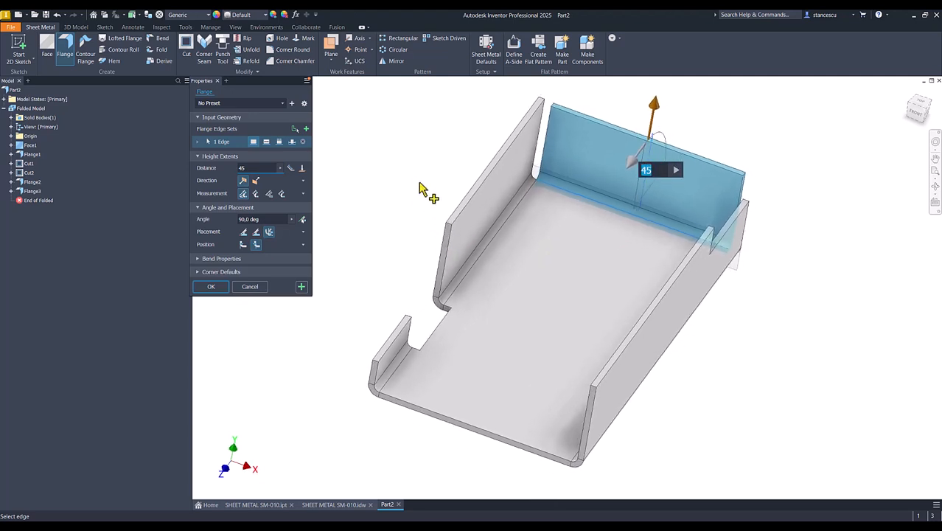
click(292, 143)
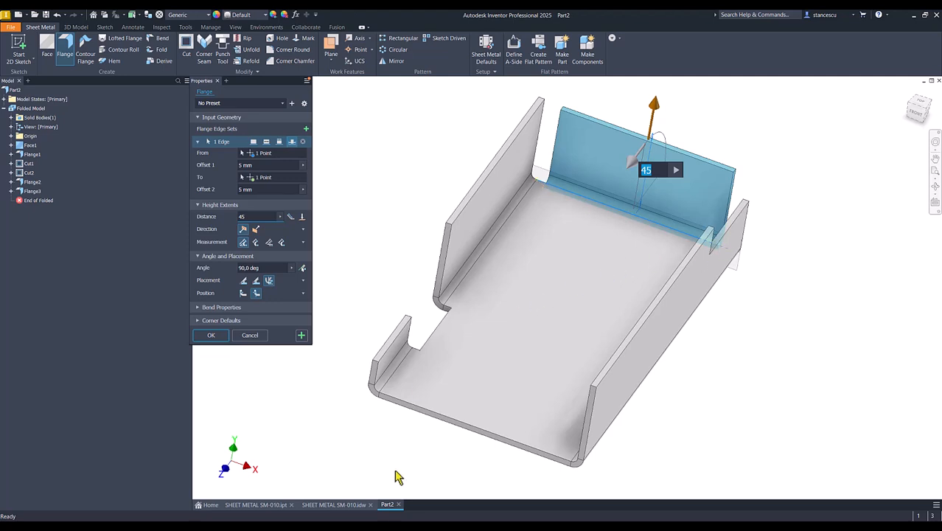
click(342, 505)
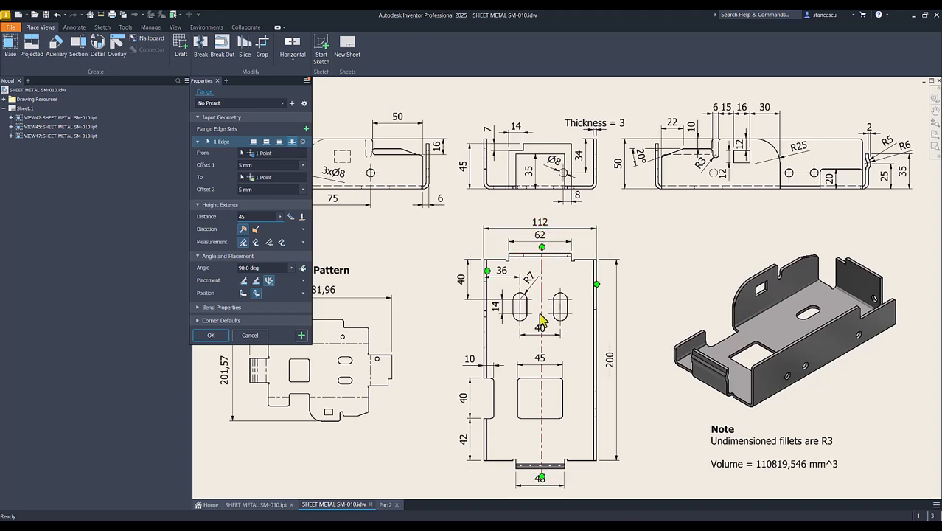
click(386, 504)
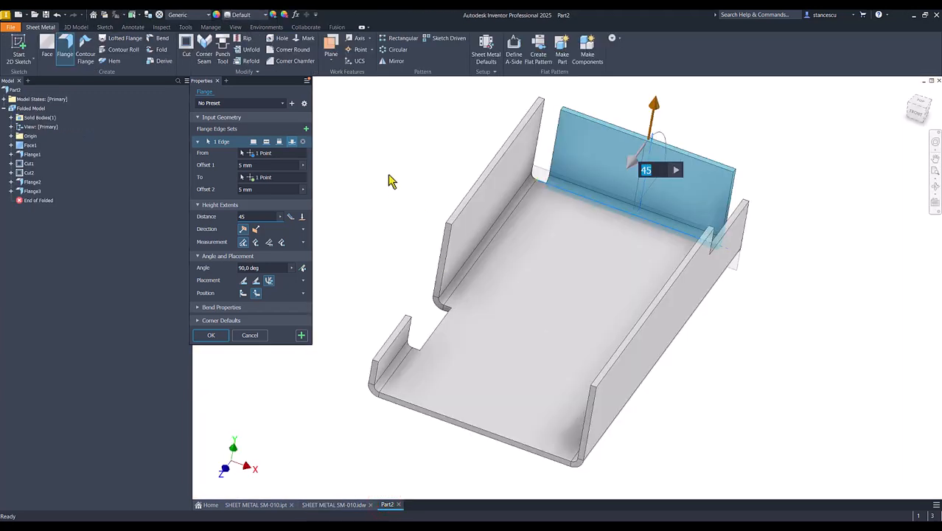
click(269, 165)
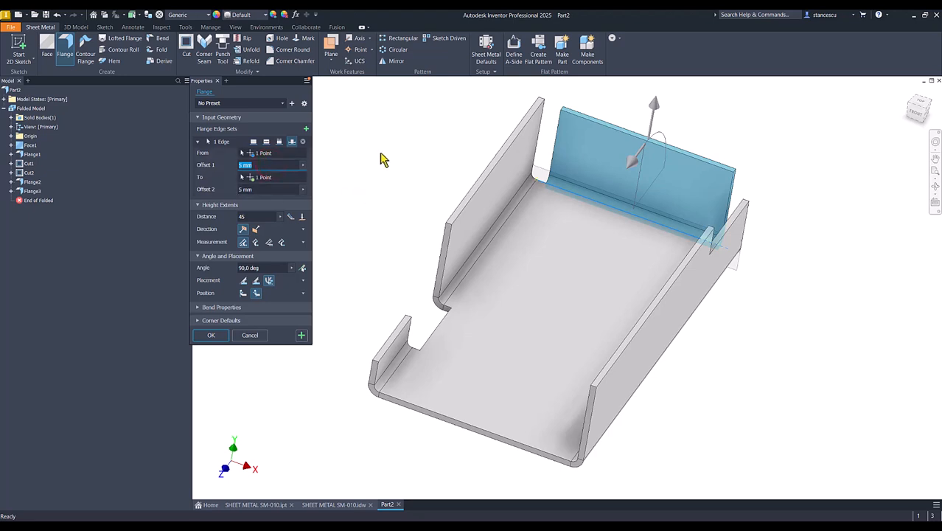
text((112-2*6-62)
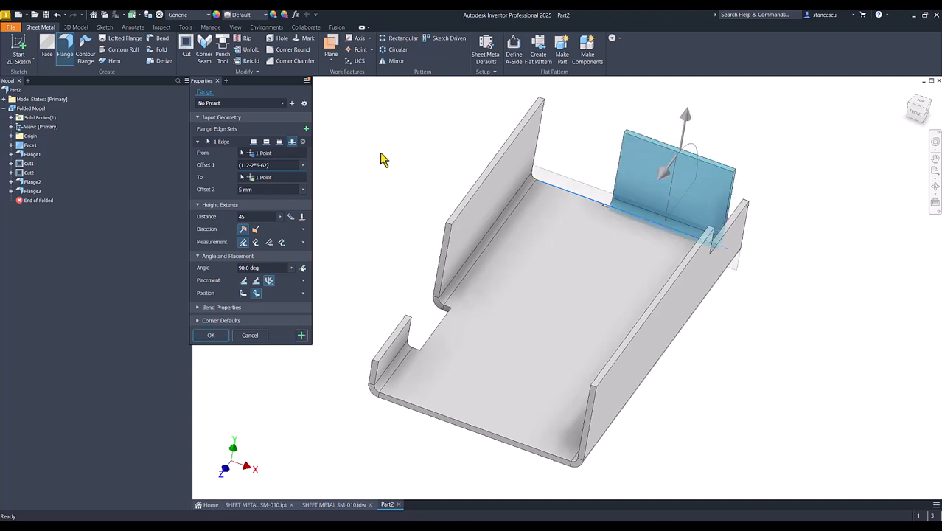
text(/2)
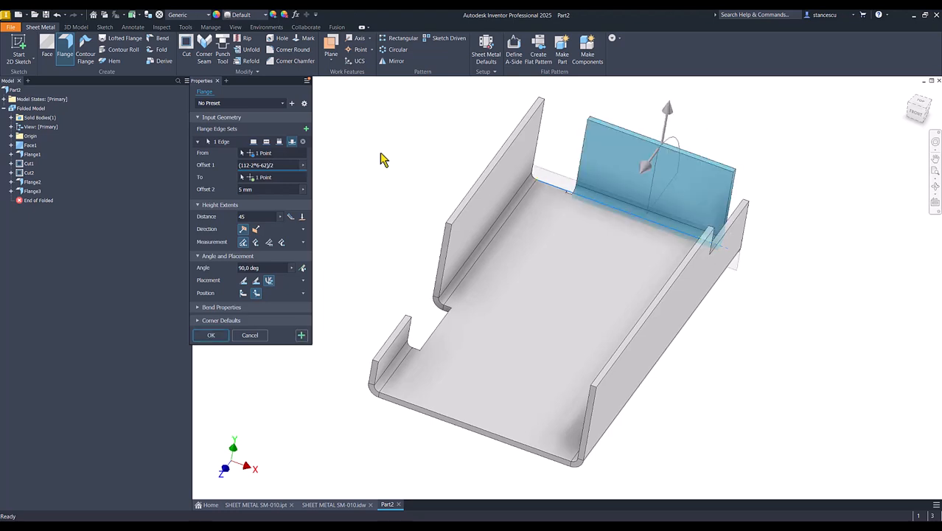
- Reuse the expression (112-2*6-62)/2 for Offset 2 and create the centred -Z end flange
drag(284, 165, 201, 168)
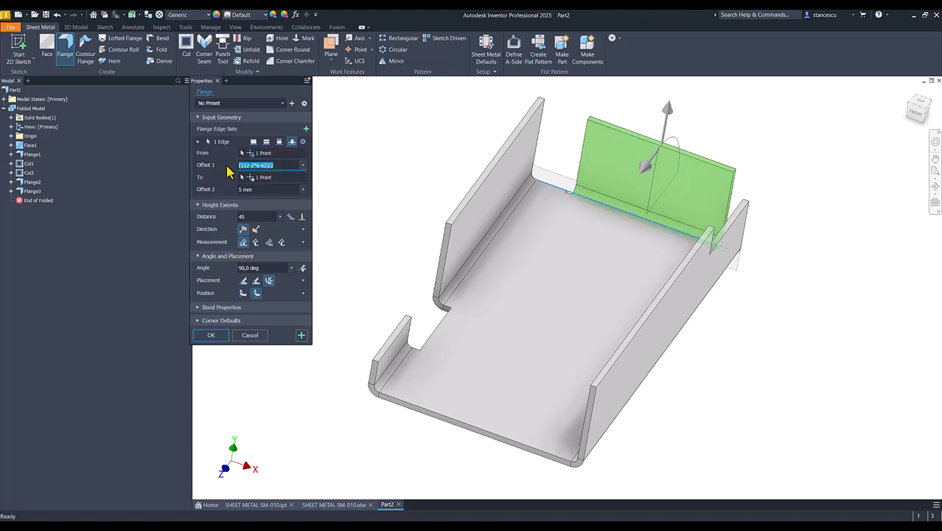
key(ctrl+c)
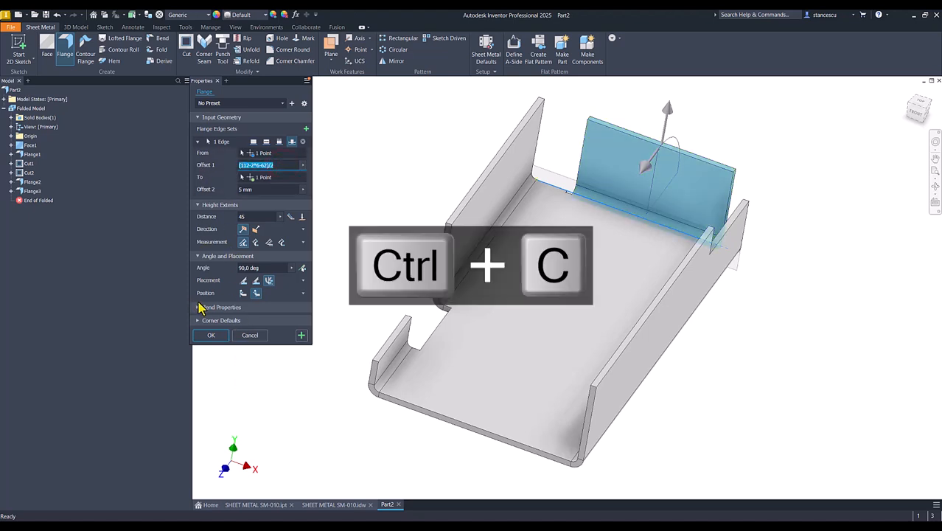
click(261, 190)
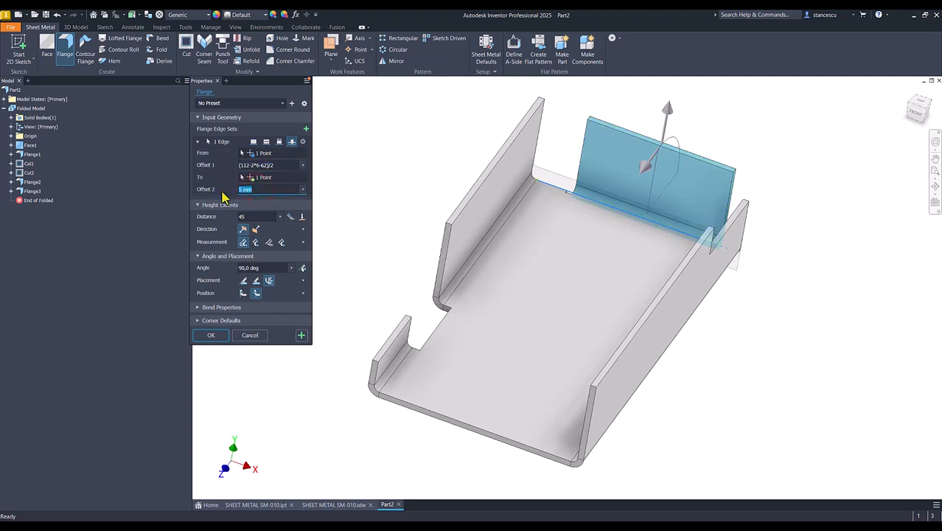
key(ctrl+v)
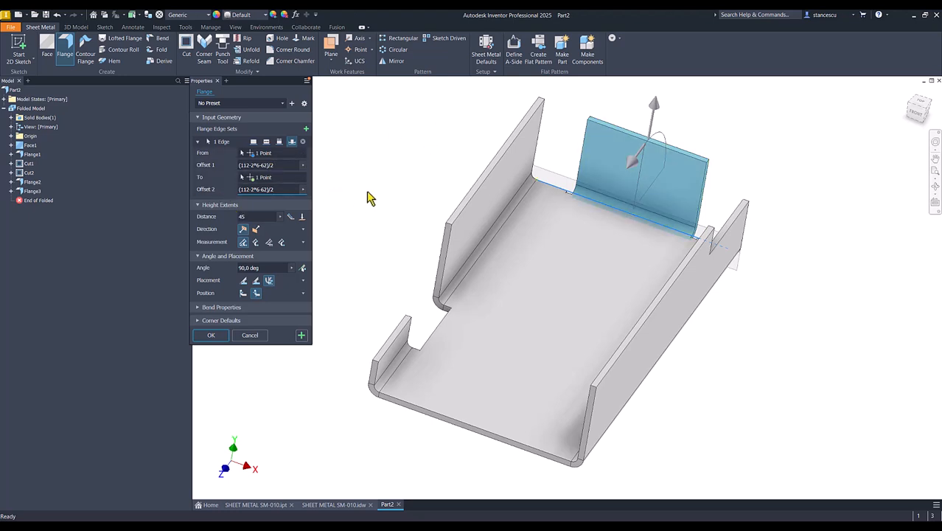
click(218, 339)
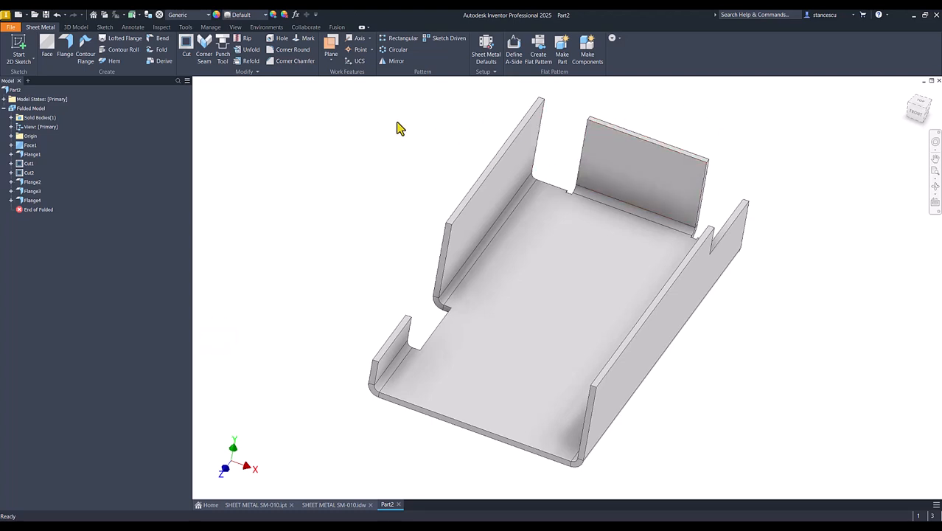
- Measure the length of the -Z end flange's top edge
key(m)
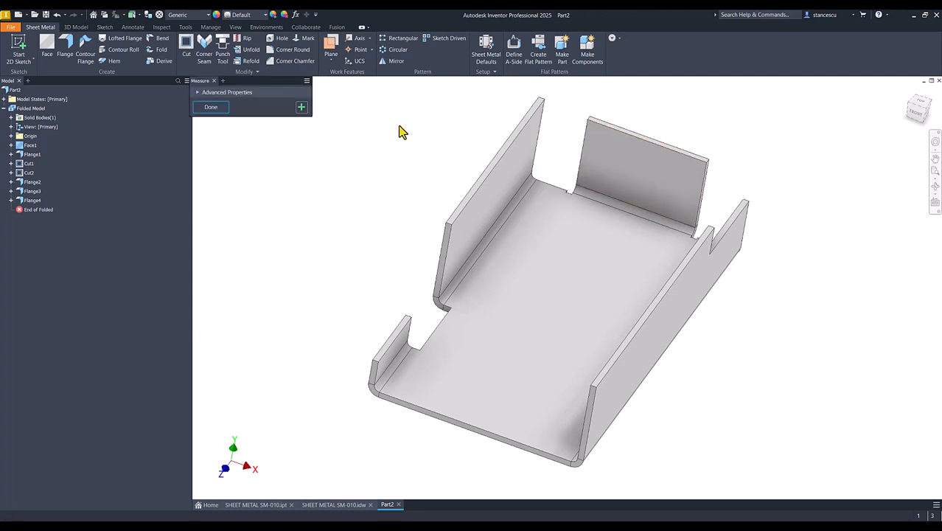
click(662, 145)
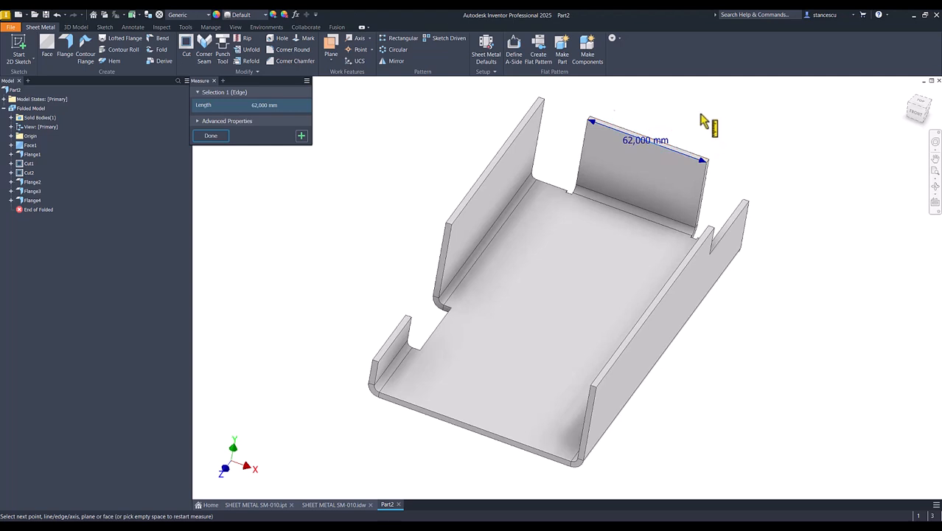
click(211, 136)
click(306, 179)
key(F6)
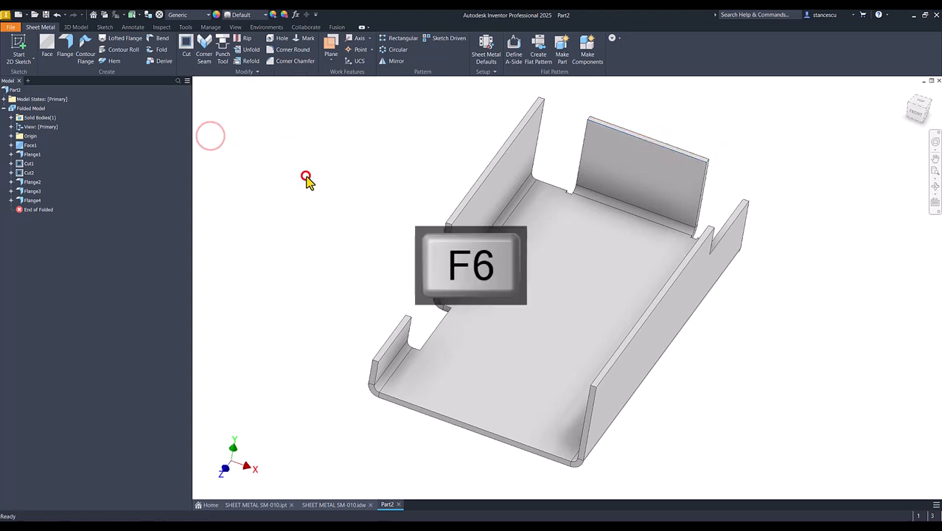
- Check the end flange's corner cutout dimensions in the SM-010 drawing and start a sketch on that flange's inner face
click(332, 504)
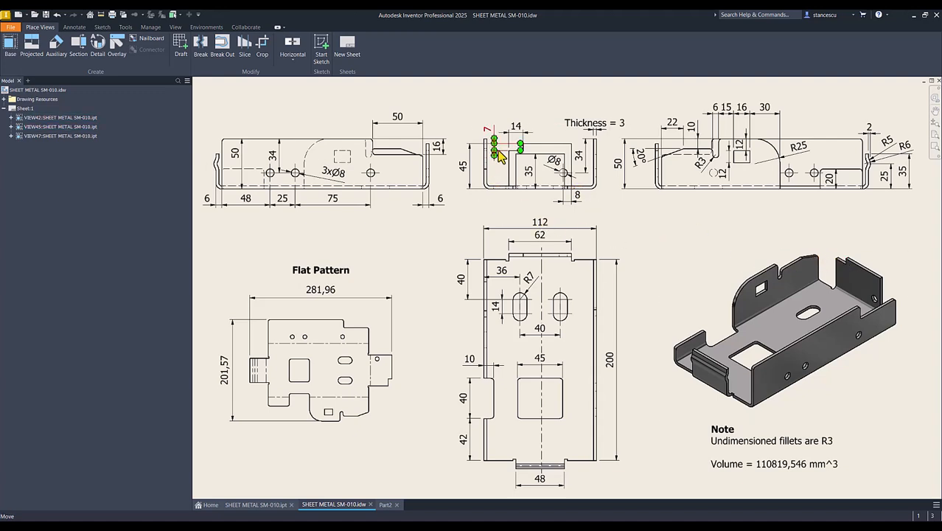
click(519, 131)
drag(519, 131, 498, 150)
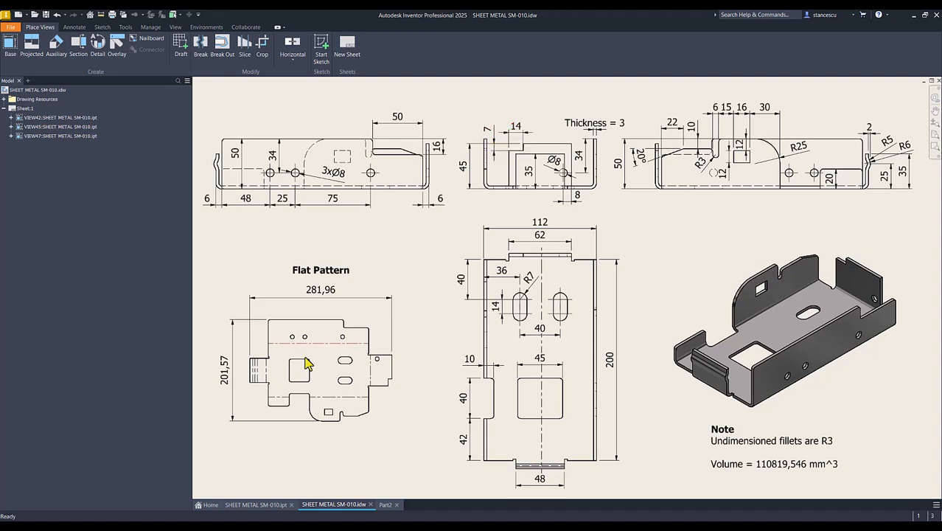
click(381, 504)
click(186, 44)
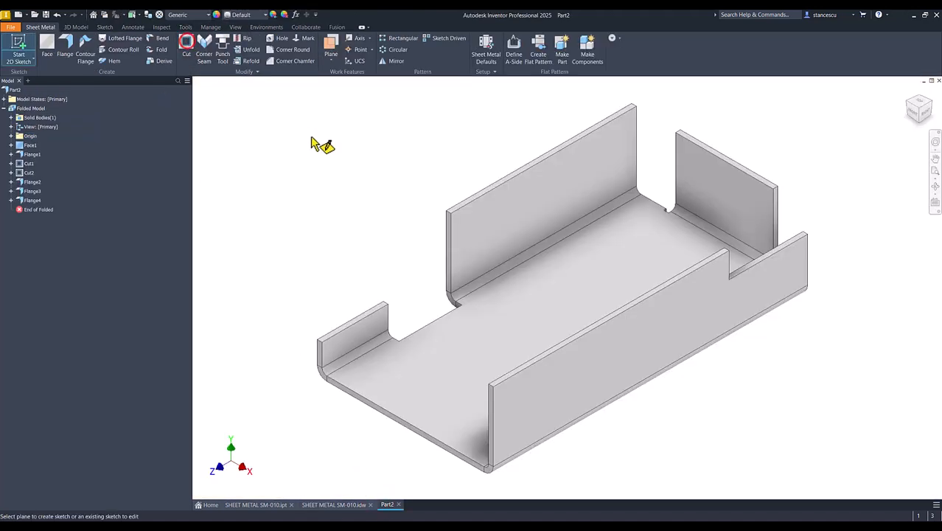
click(693, 212)
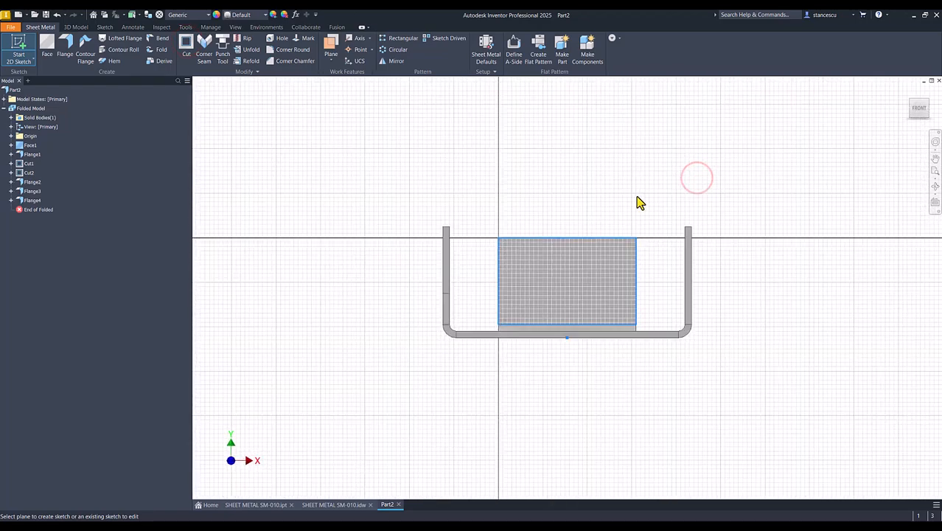
- Convert the projected top edge of the -Z end flange to construction geometry in the sketch
drag(612, 209, 576, 256)
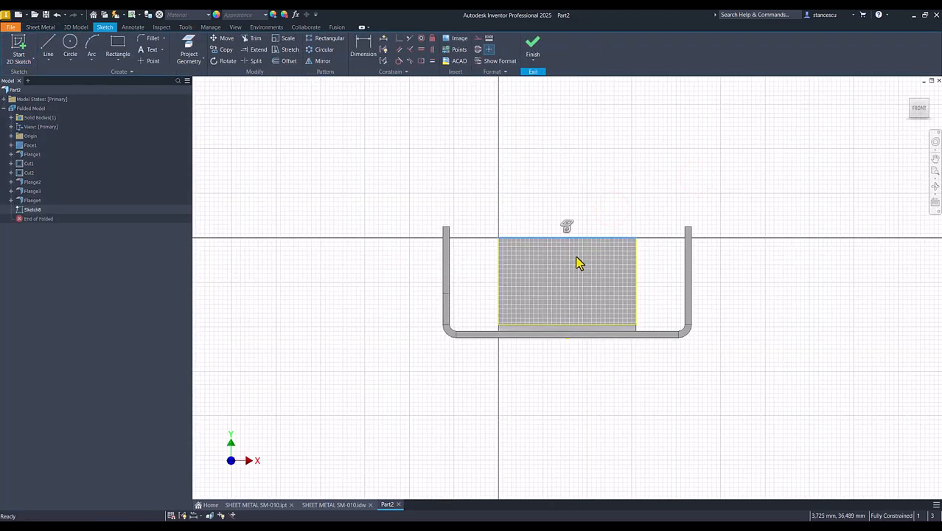
right_click(602, 210)
click(642, 203)
- Draw a 14 by 7 mm rectangle at the end flange's upper -X corner and cut it through the sheet thickness
click(121, 46)
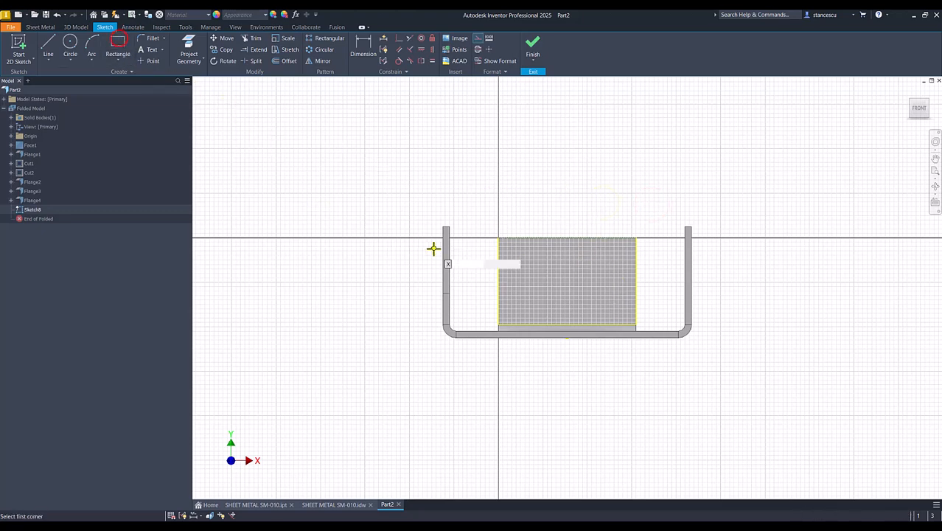
click(498, 238)
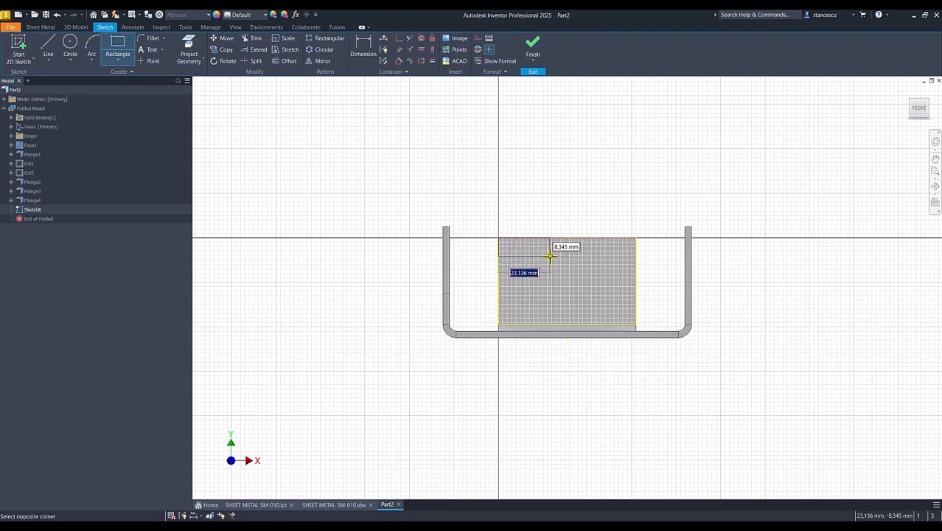
text(14)
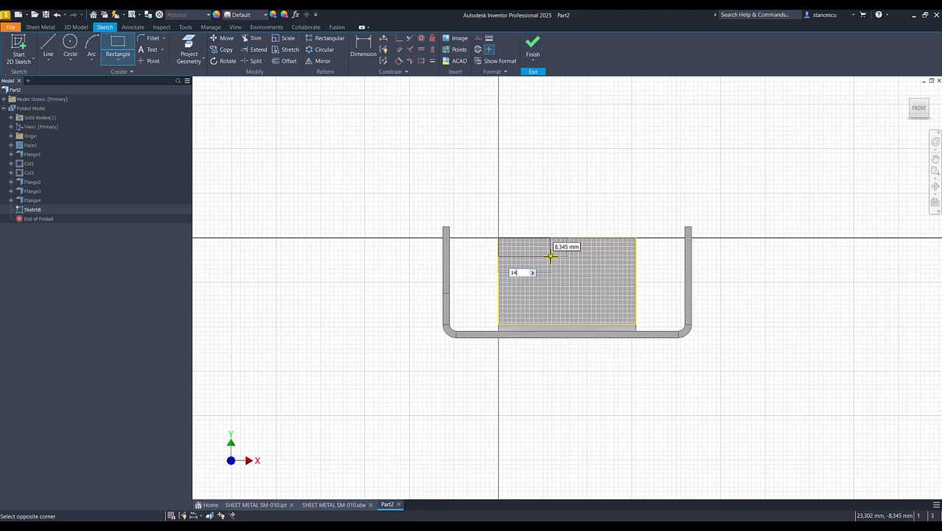
key(Tab)
text(7)
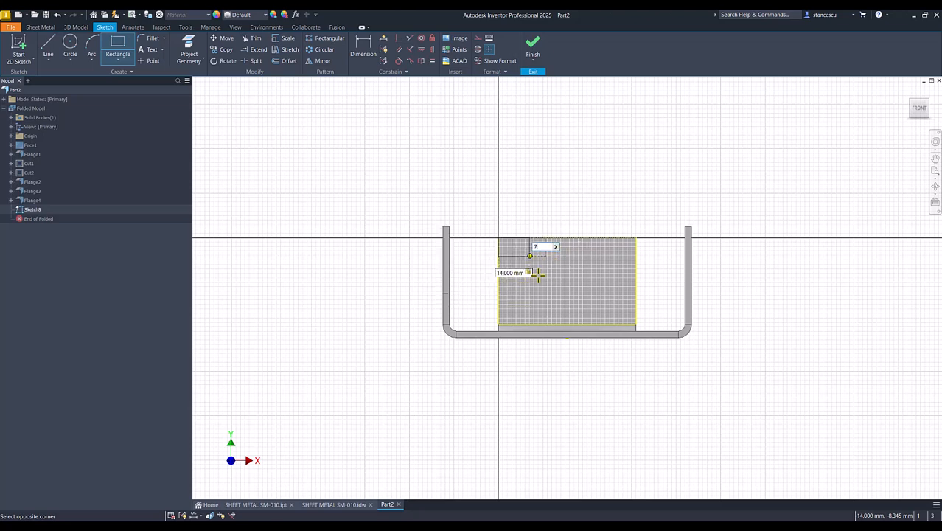
key(Return)
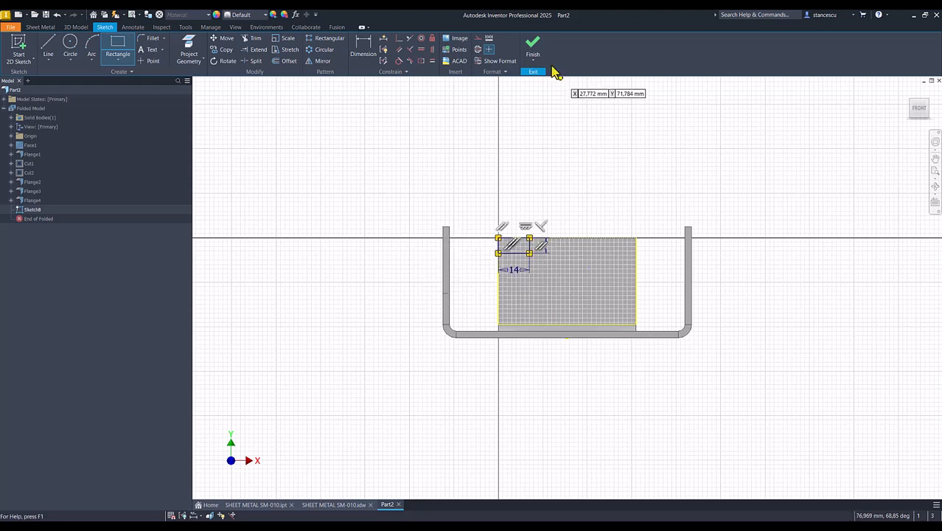
click(533, 49)
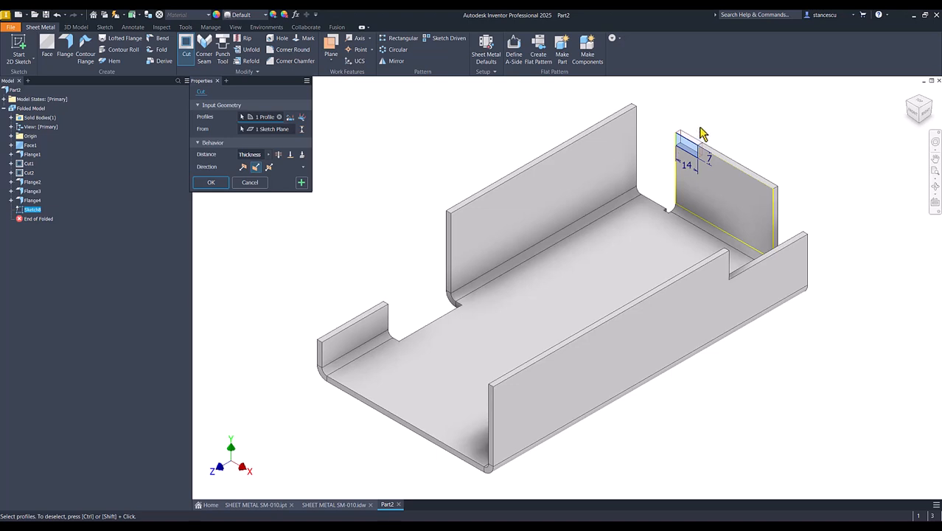
click(211, 183)
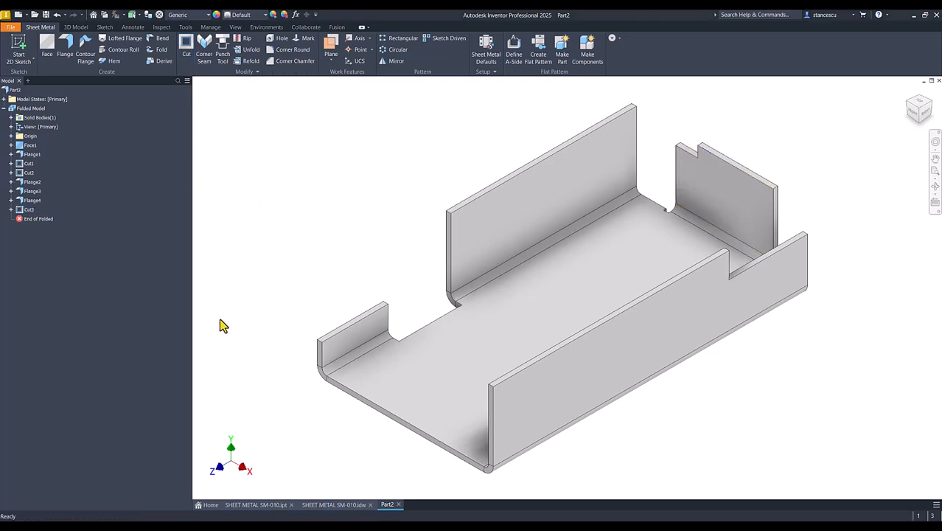
- Examine the formed profile of the +Z end flange in the SM-010 drawing's isometric view and the reference part
click(328, 505)
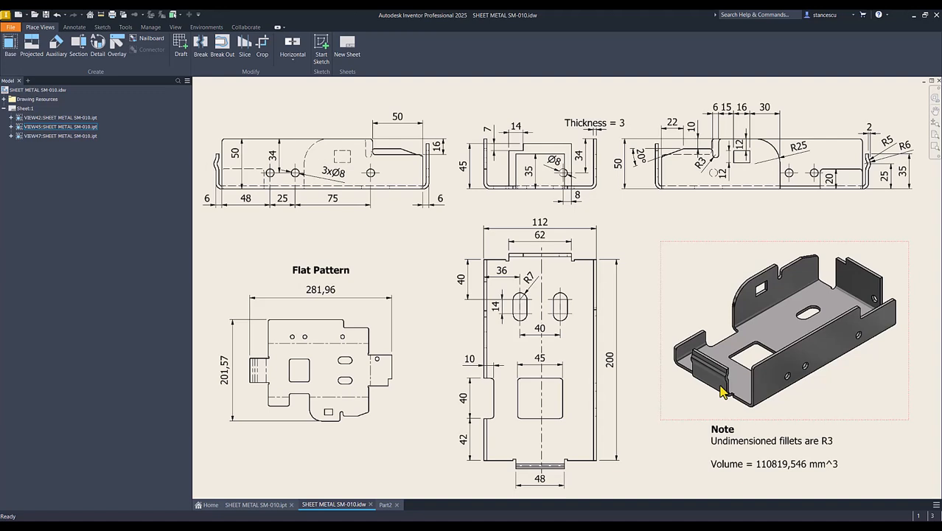
click(254, 504)
shift+middle_drag(441, 369, 340, 374)
scroll(311, 400, up, 3)
middle_drag(304, 437, 340, 404)
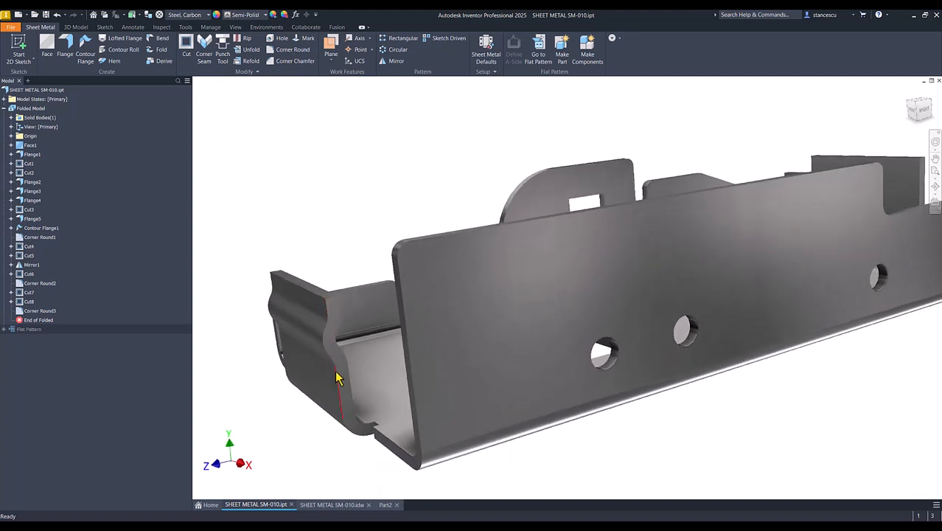
key(F6)
shift+middle_drag(357, 369, 467, 315)
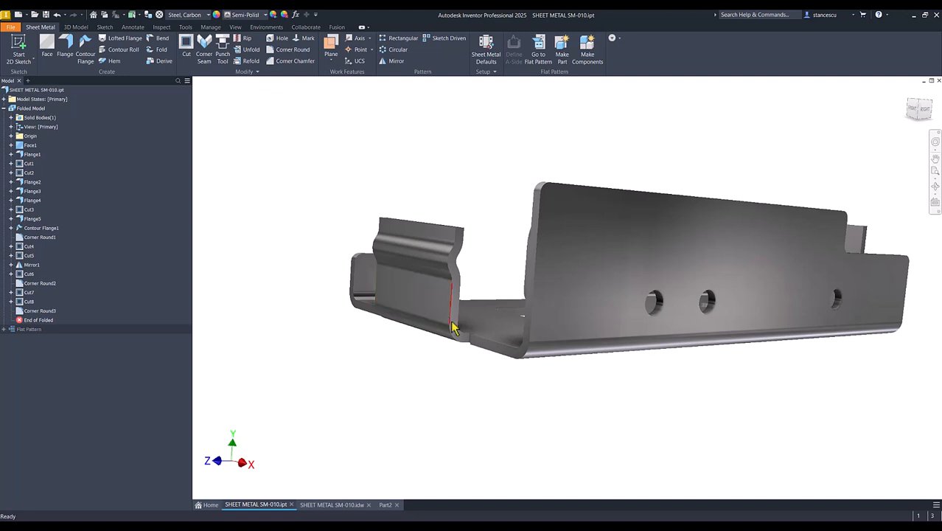
shift+middle_drag(455, 340, 454, 352)
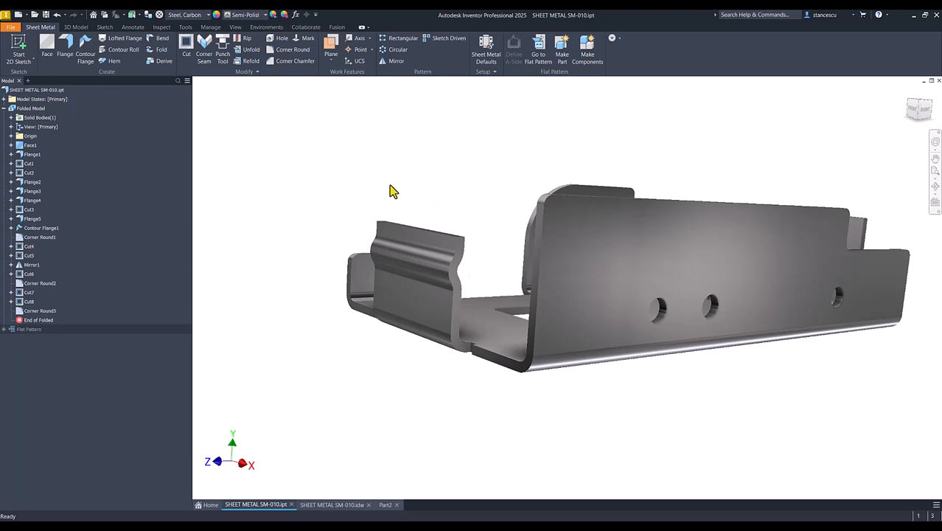
click(302, 384)
key(F6)
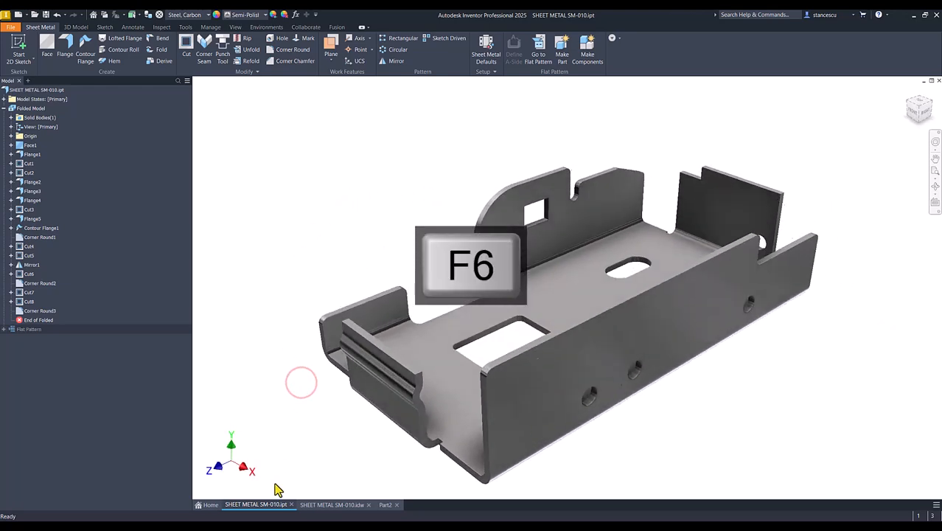
- Check the height, offset and bend radius dimensions of the formed +Z end flange in the SM-010 drawing
click(322, 505)
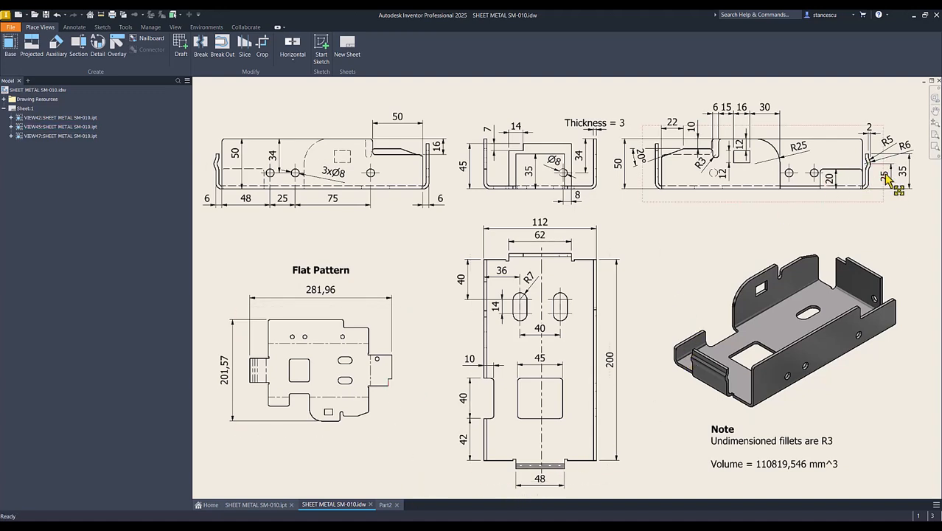
scroll(875, 182, up, 3)
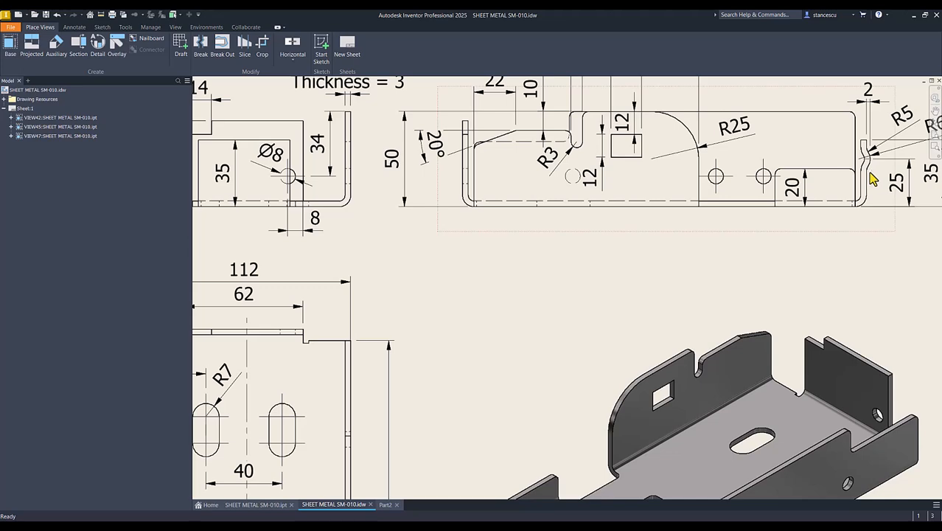
middle_drag(872, 180, 739, 224)
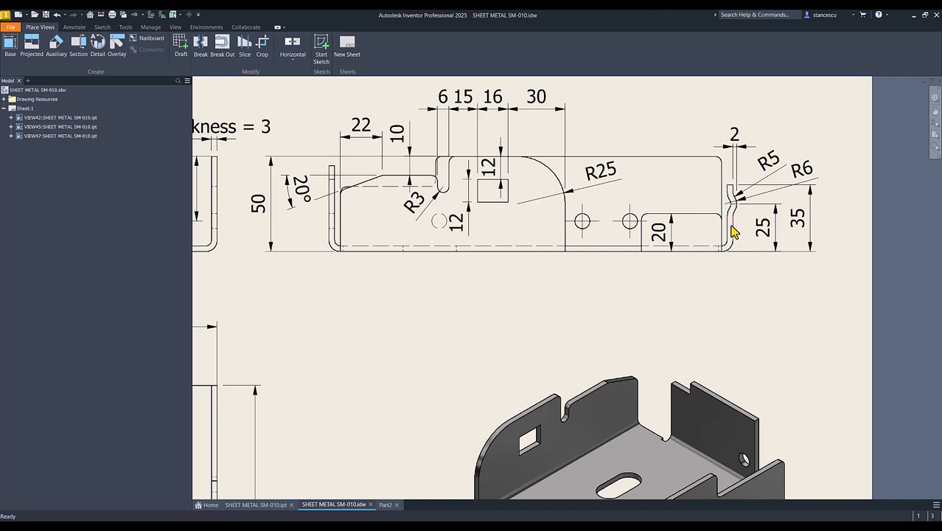
click(763, 229)
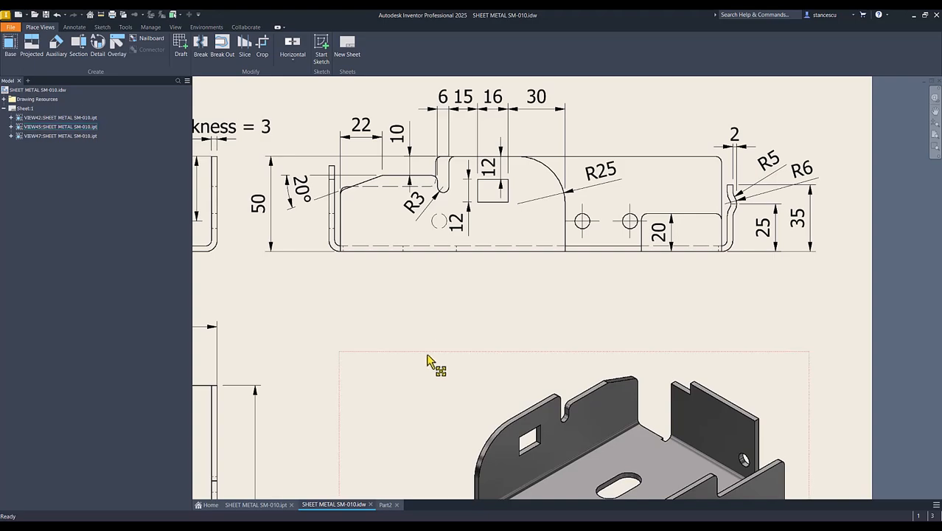
key(Num_Lock)
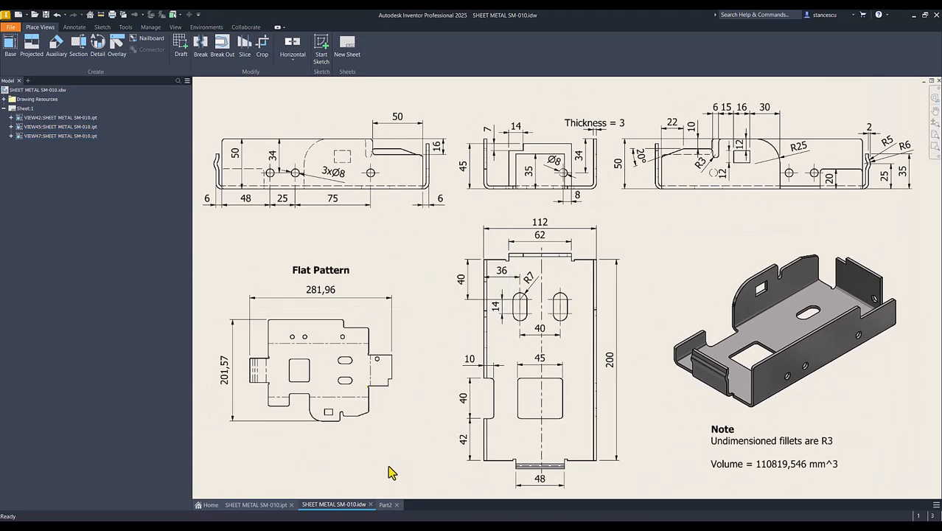
- In Part2, set up a 15 mm flange on the base's +Z edge, limited by end offsets with Offset 1 at (112-2*6-48)/2
click(385, 504)
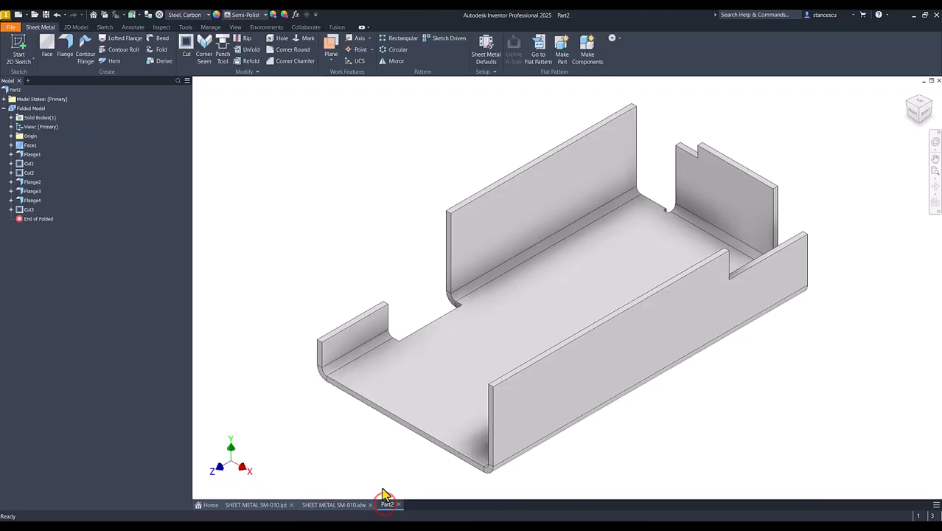
click(289, 230)
click(65, 49)
click(413, 432)
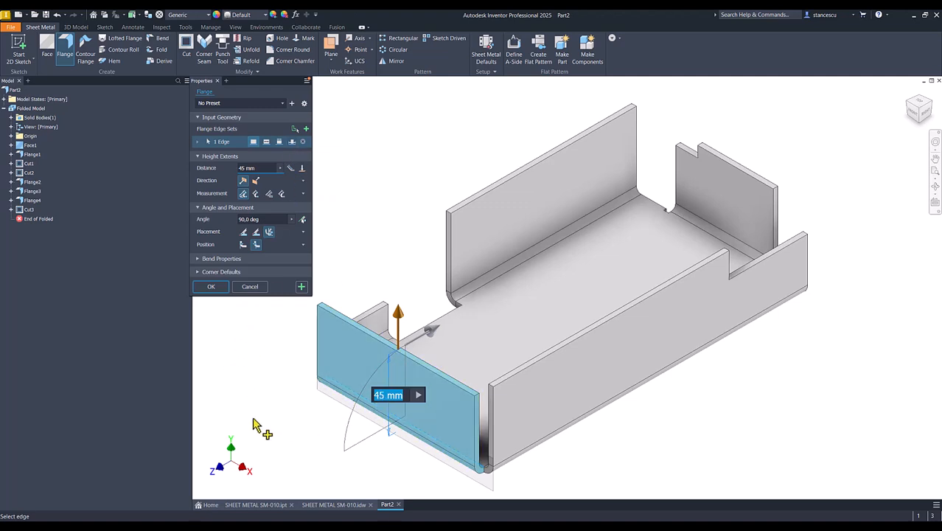
text(15)
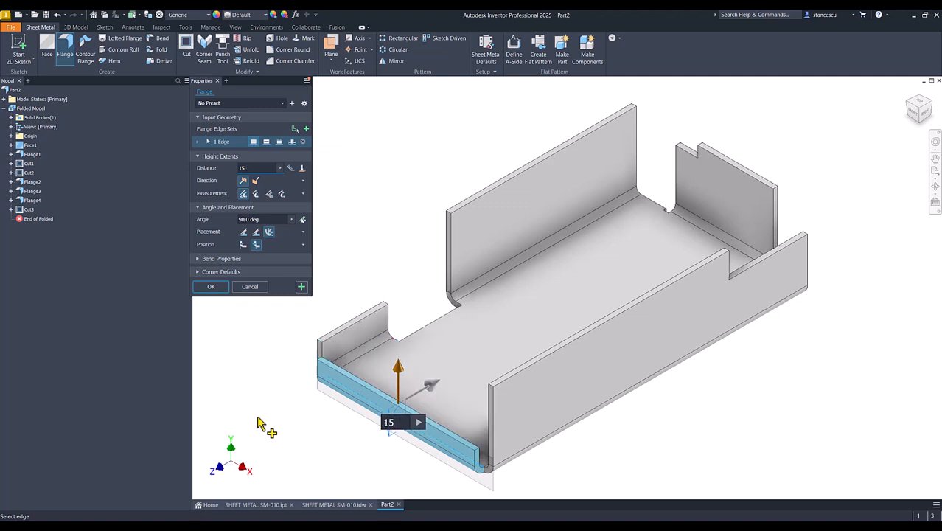
click(292, 142)
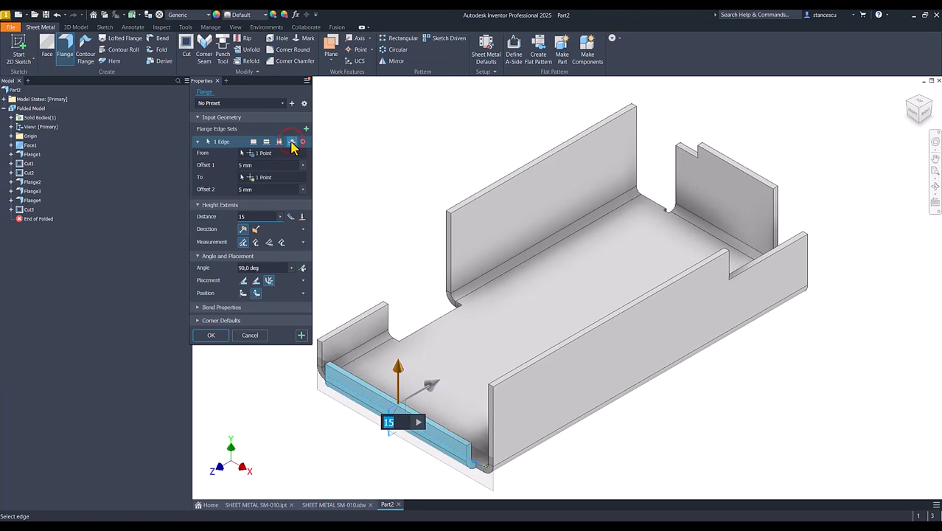
click(260, 165)
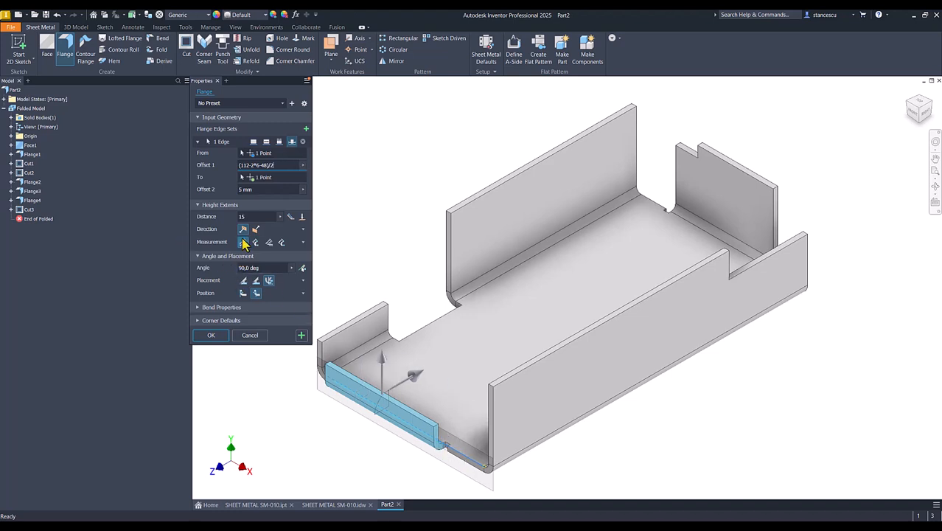
- Reuse the expression (112-2*6-48)/2 for Offset 2 and create the centred +Z end flange
drag(271, 166, 222, 179)
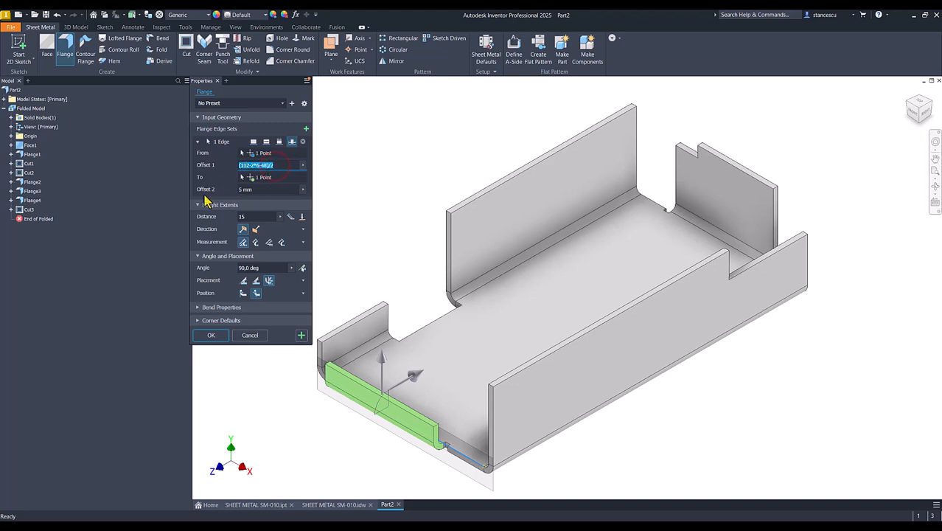
key(ctrl+c)
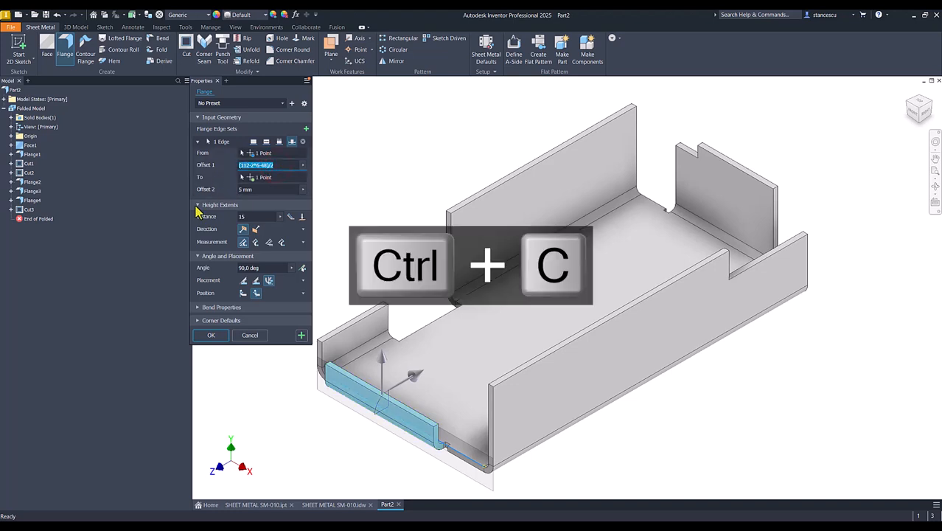
click(261, 190)
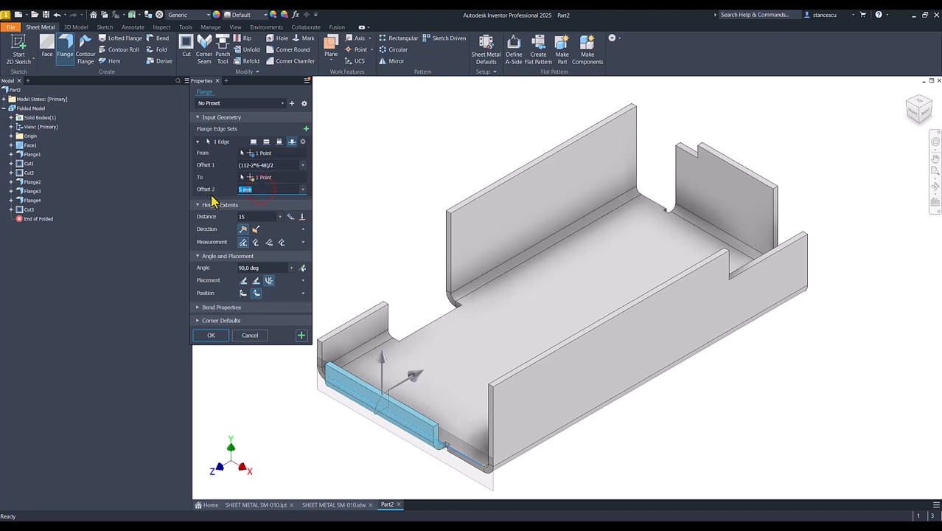
key(ctrl+v)
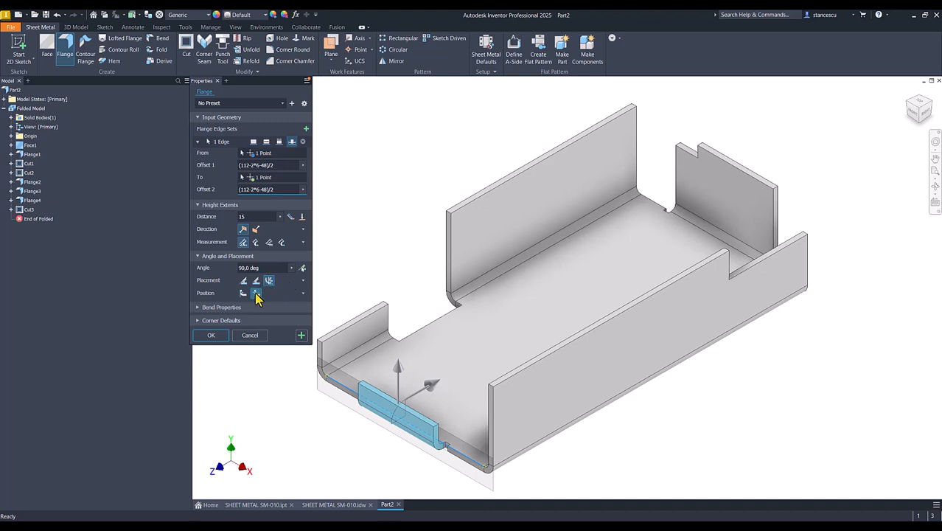
click(212, 335)
- Measure the length of the +Z end flange's top edge
click(280, 248)
key(m)
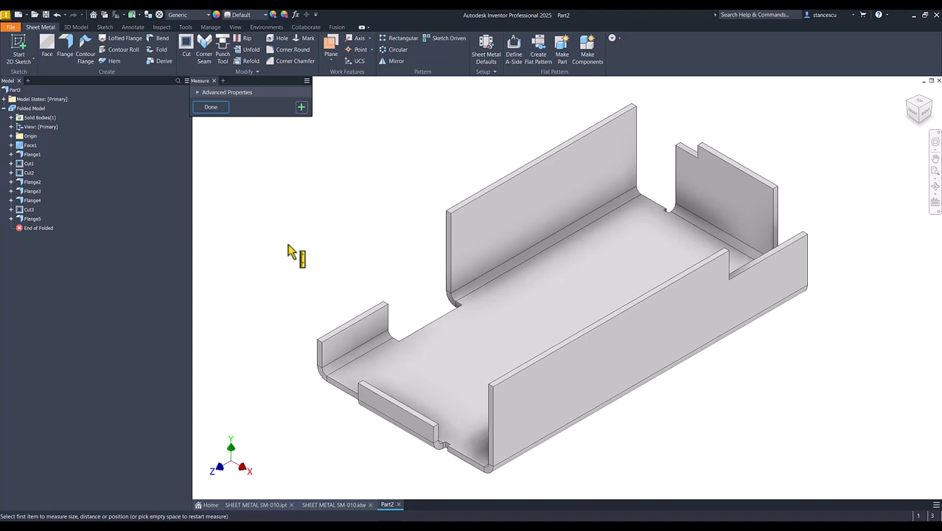
click(380, 401)
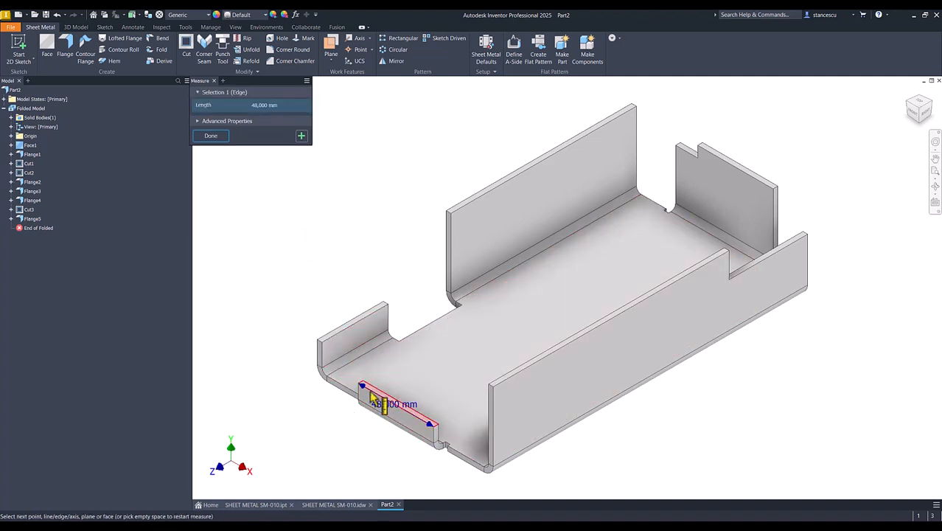
click(296, 215)
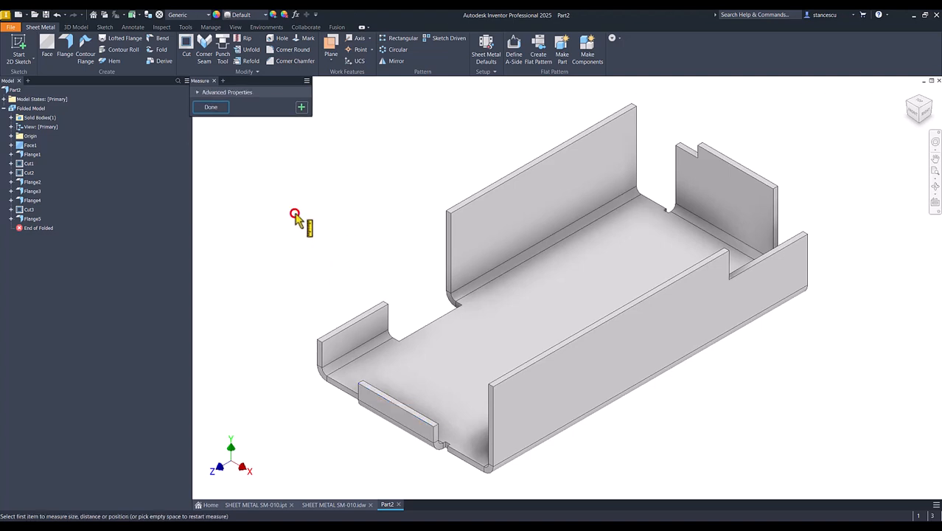
key(Escape)
- Start a sketch on the +Z end flange's side face and convert its projected inner and lower edges to construction geometry
key(Home)
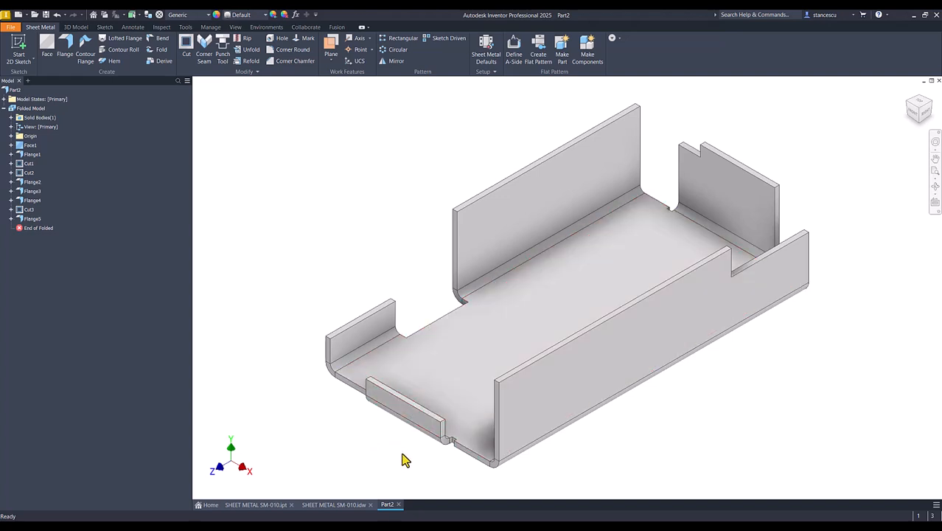
scroll(448, 444, up, 3)
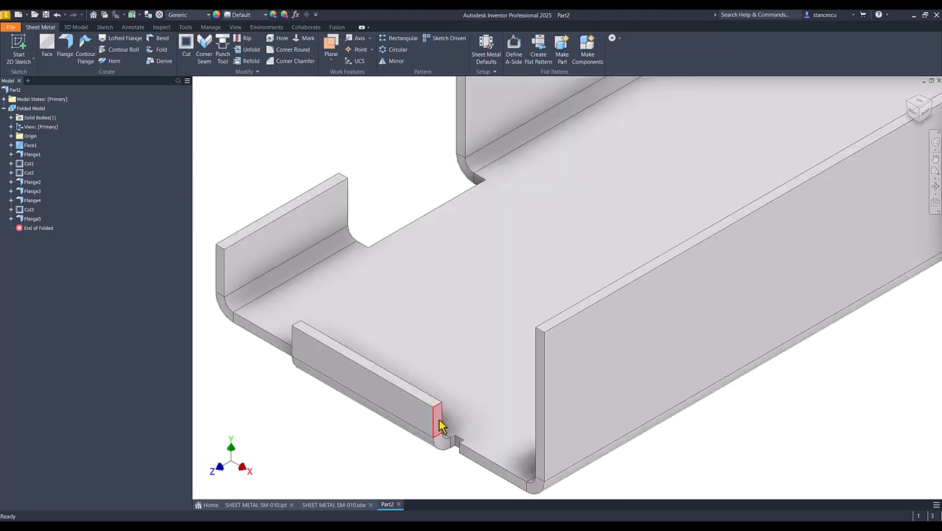
click(439, 422)
click(503, 412)
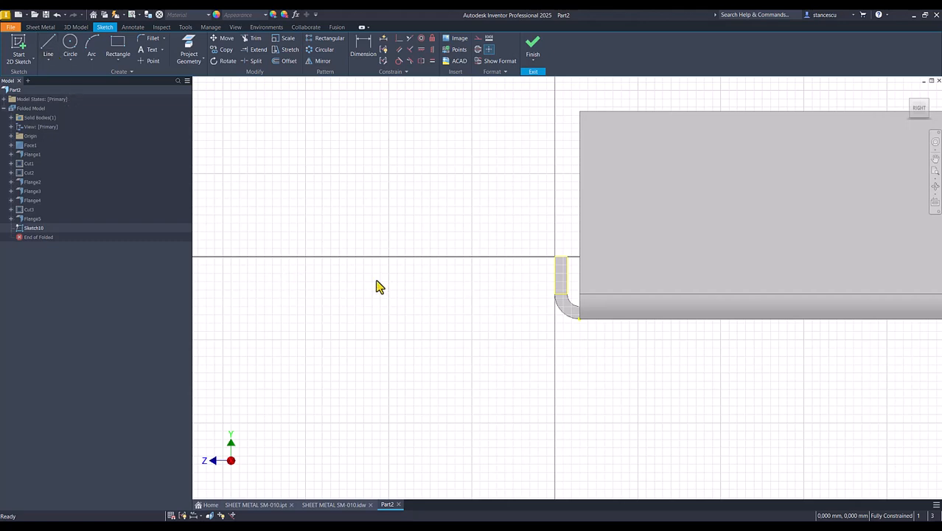
click(571, 274)
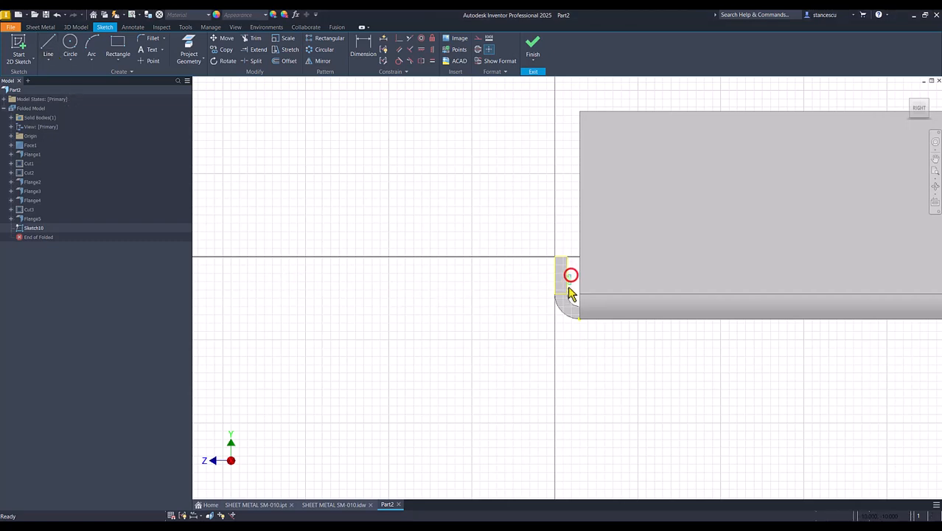
right_click(496, 328)
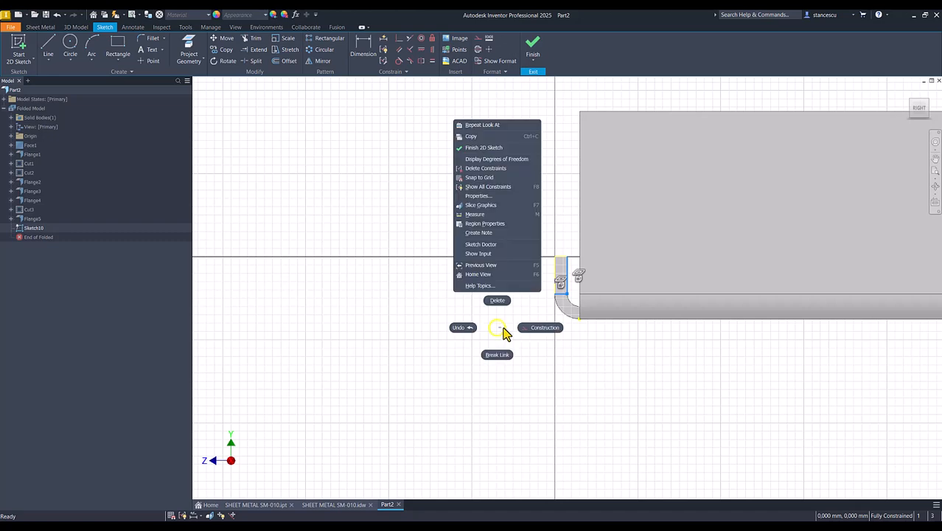
click(548, 328)
click(507, 291)
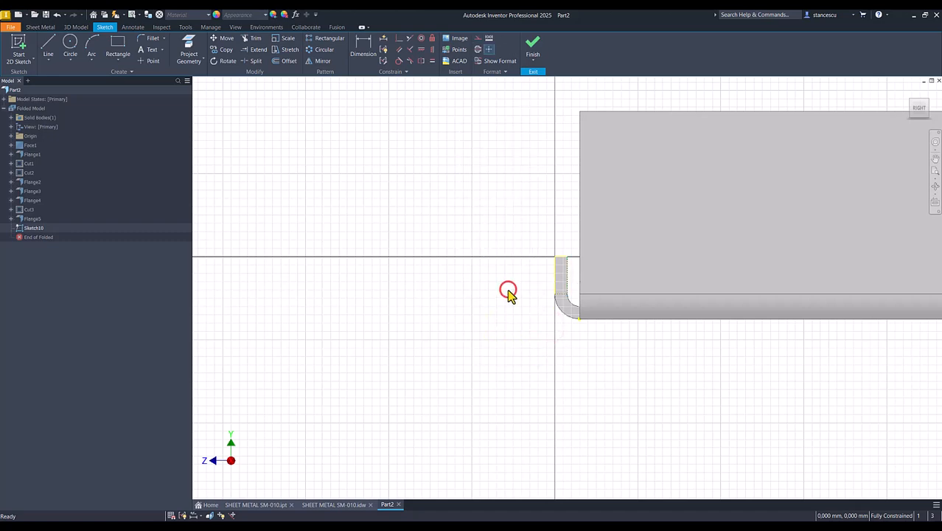
- Sketch an open profile about 28 mm tall from the flange's outer top corner: vertical line, three tangent arcs bulging outward, vertical line
click(49, 49)
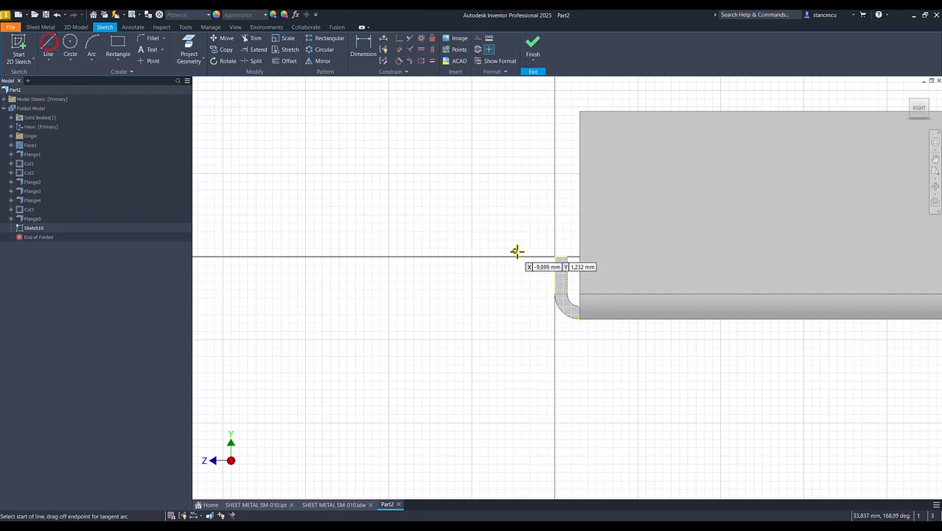
click(554, 257)
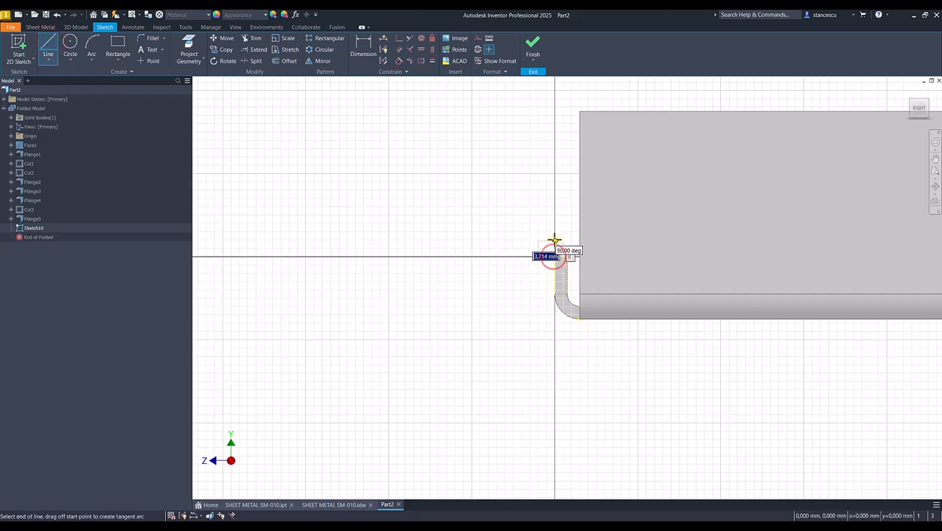
drag(553, 231, 546, 220)
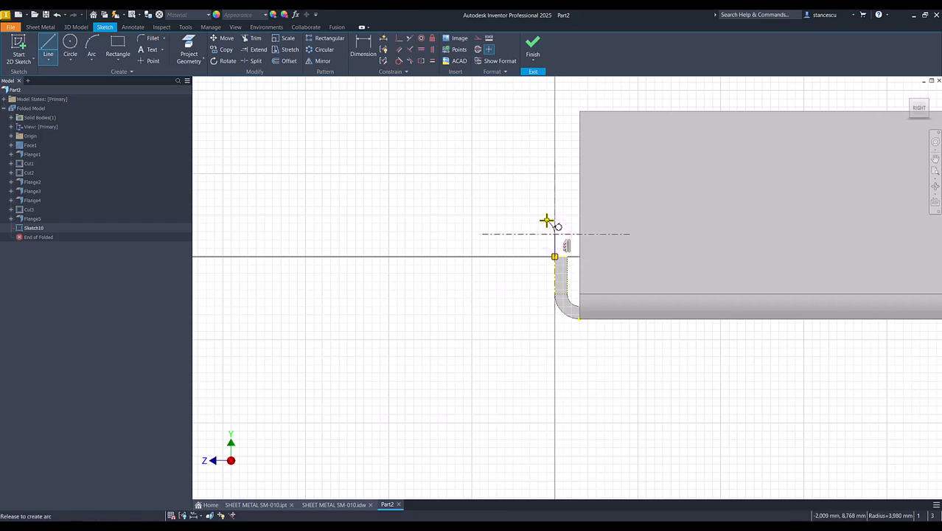
mouse_move(546, 220)
mouse_down()
mouse_move(534, 201)
mouse_move(545, 175)
mouse_up()
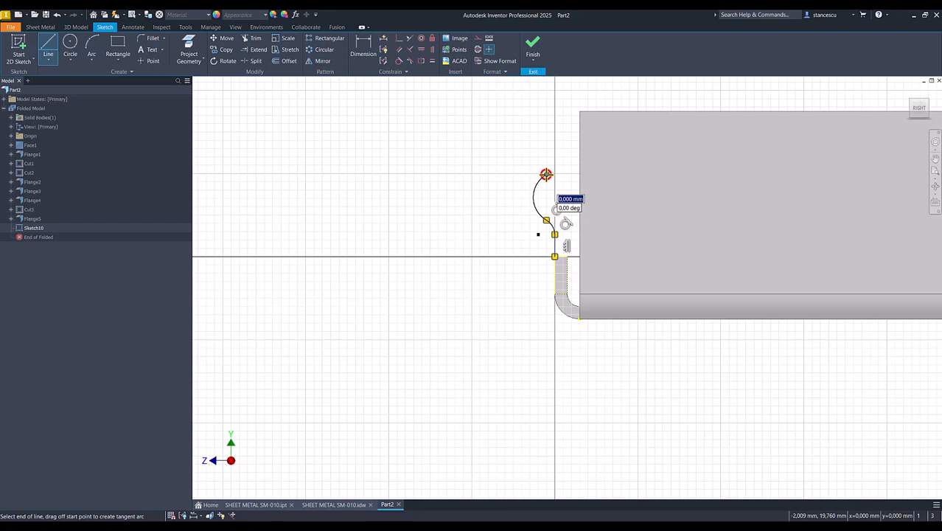
drag(545, 175, 553, 158)
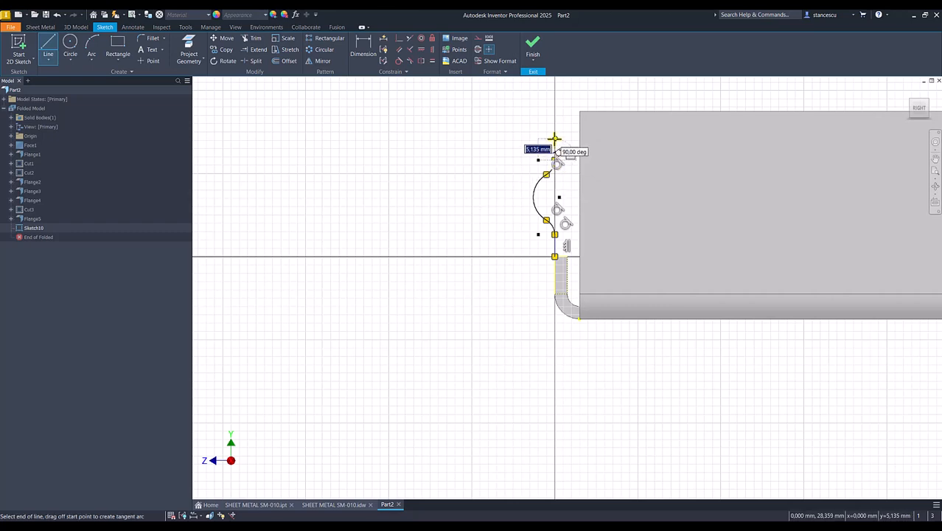
click(555, 139)
key(Escape)
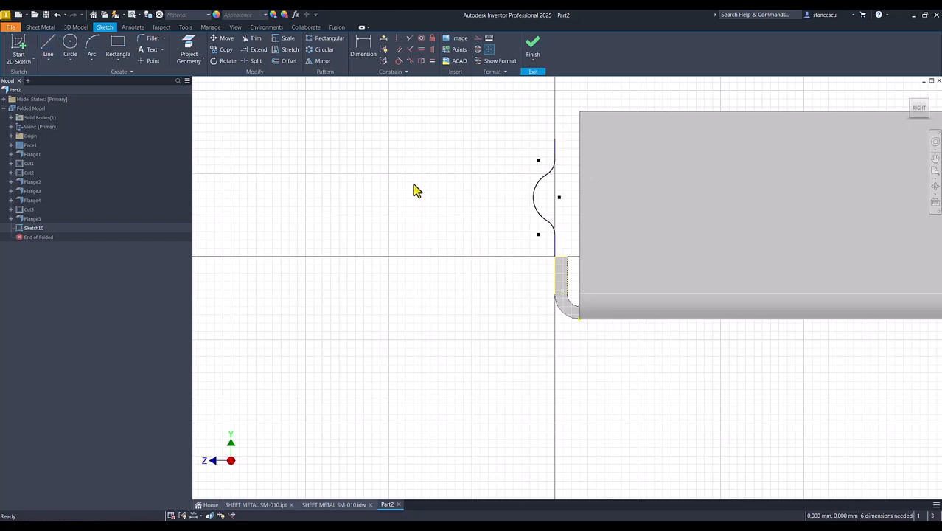
- Make the upper and lower transition arcs of the profile equal in radius
click(433, 62)
click(551, 169)
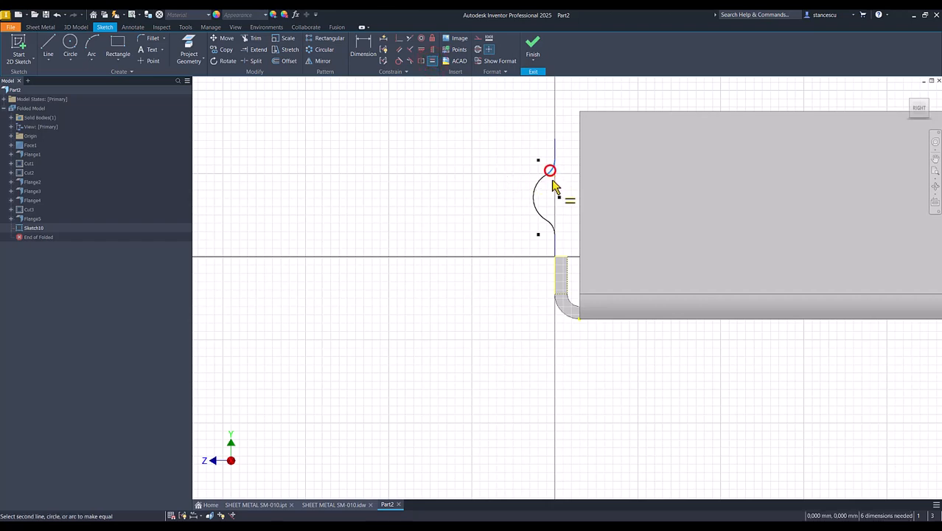
click(550, 226)
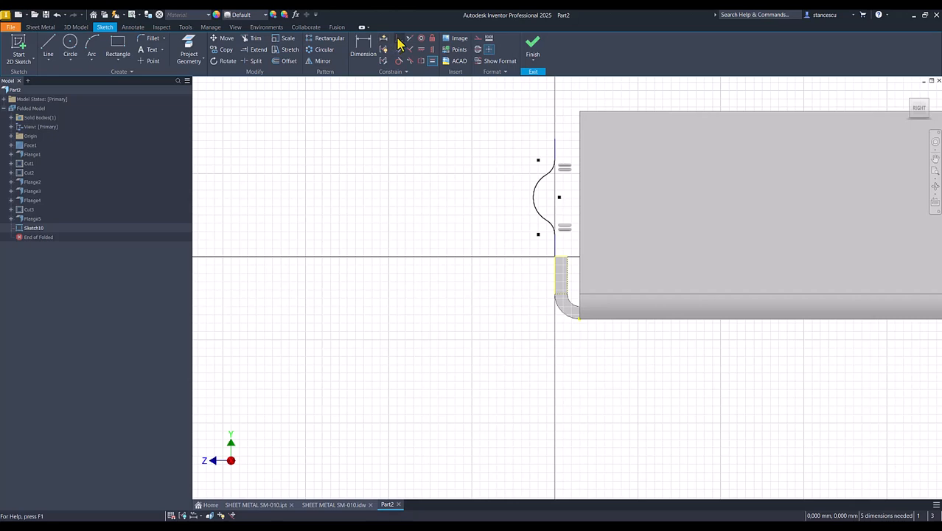
- Dimension the middle arc's bulge at 2 mm from the profile's vertical line
click(365, 50)
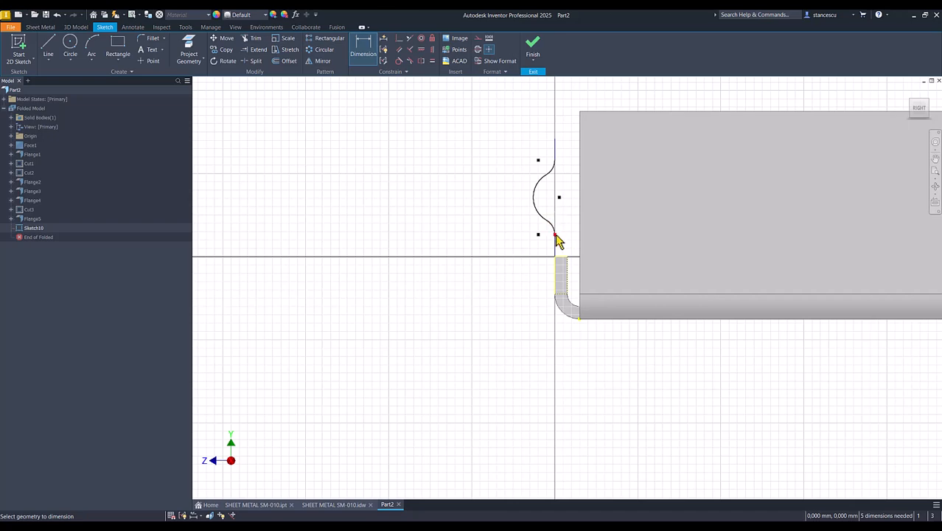
click(554, 148)
click(533, 197)
click(539, 116)
text(2)
key(Return)
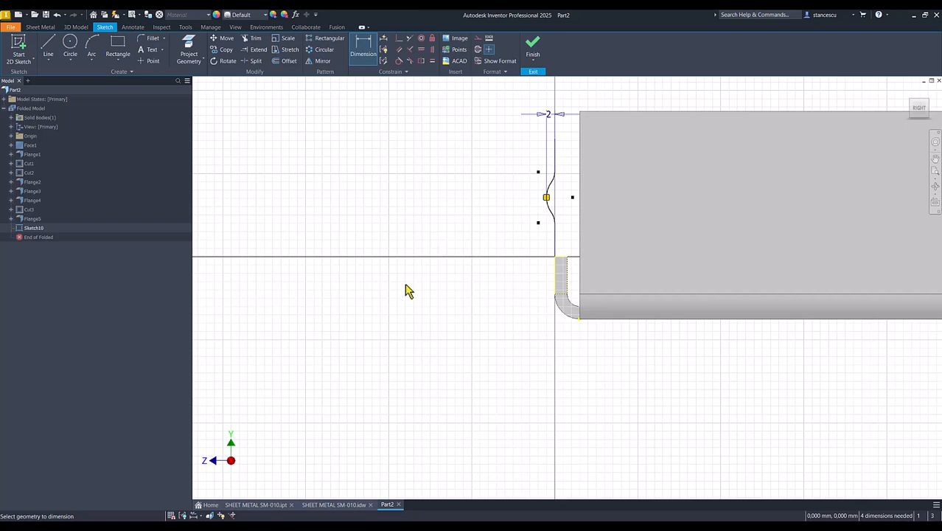
- Dimension the middle arc's radius at 6 mm and the lower transition arc's radius at 5 mm
click(546, 211)
click(514, 218)
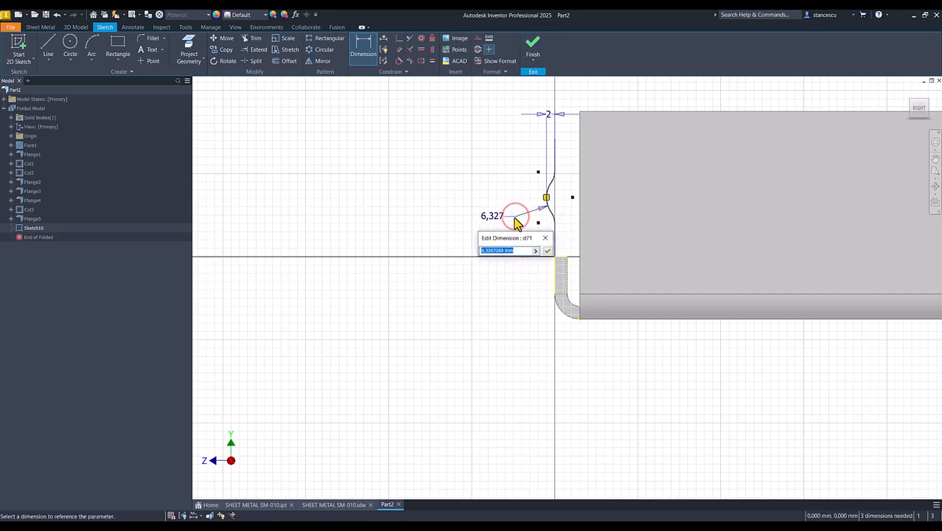
key(Return)
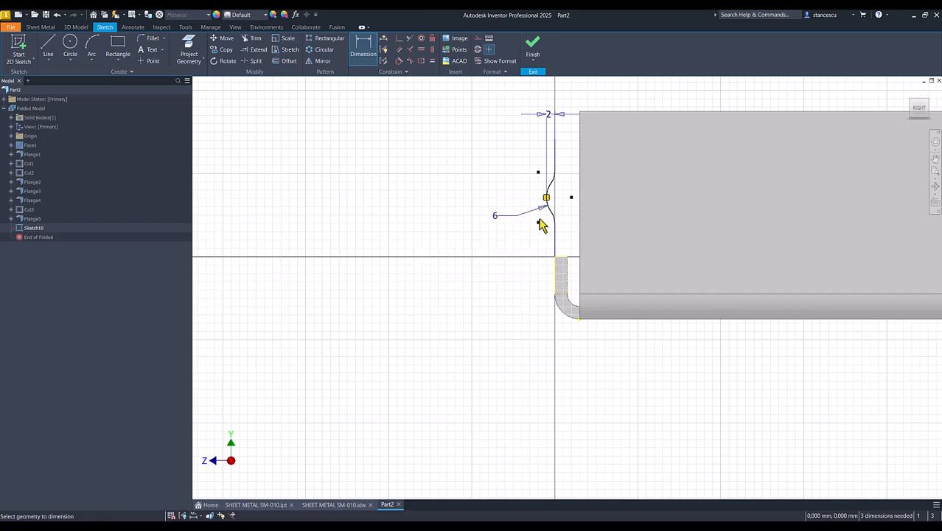
scroll(555, 223, up, 3)
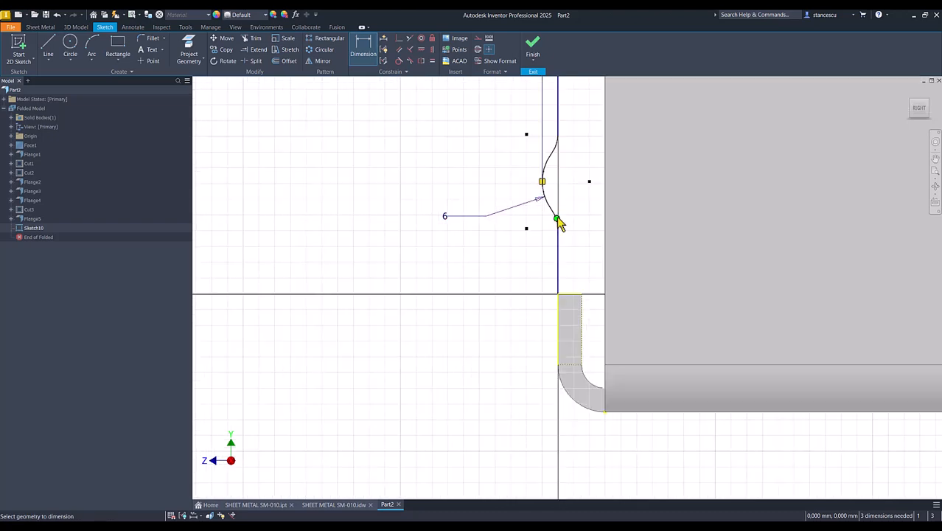
click(555, 215)
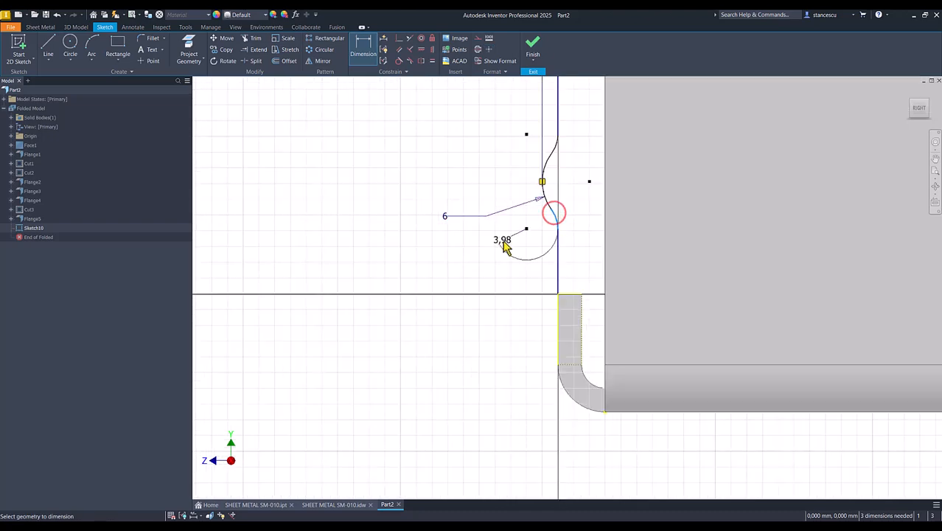
click(542, 227)
text(5)
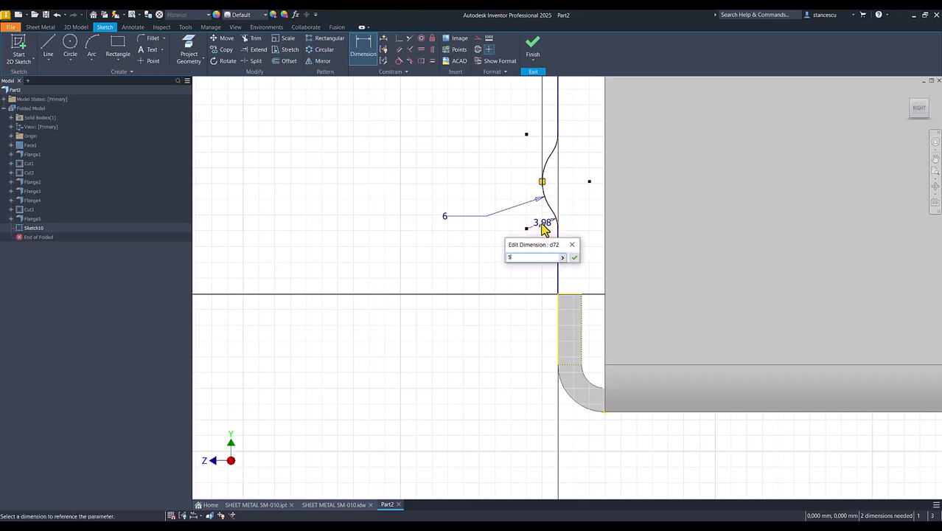
key(Return)
- Dimension the profile's top end at 35 mm above the underside of the base
key(Home)
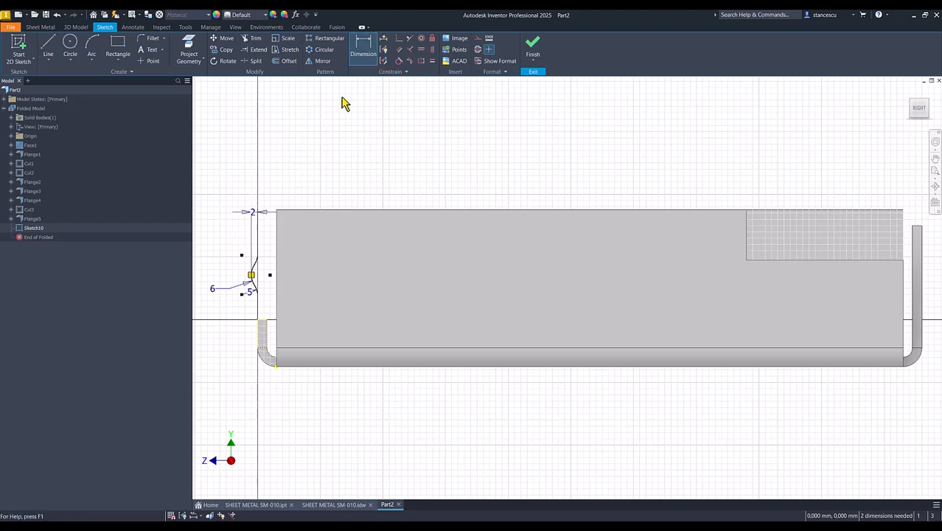
click(258, 231)
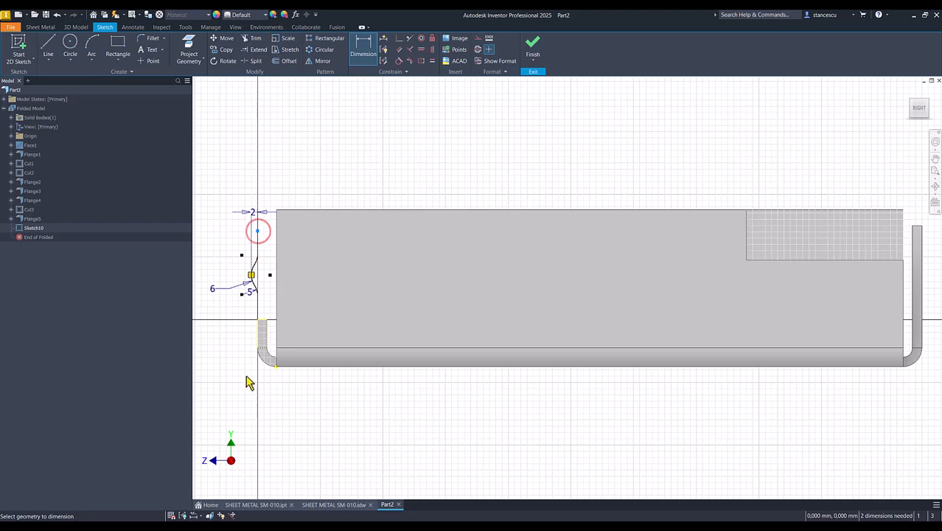
click(290, 366)
click(206, 305)
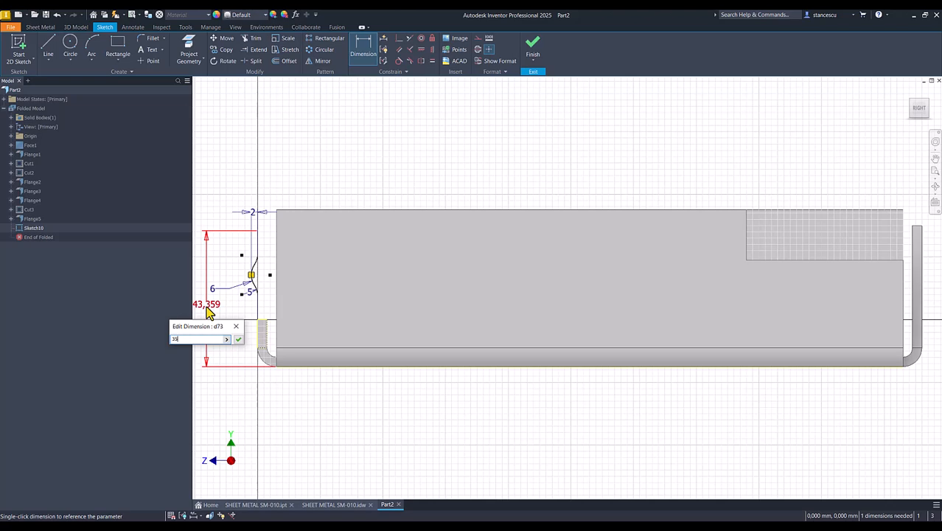
key(Return)
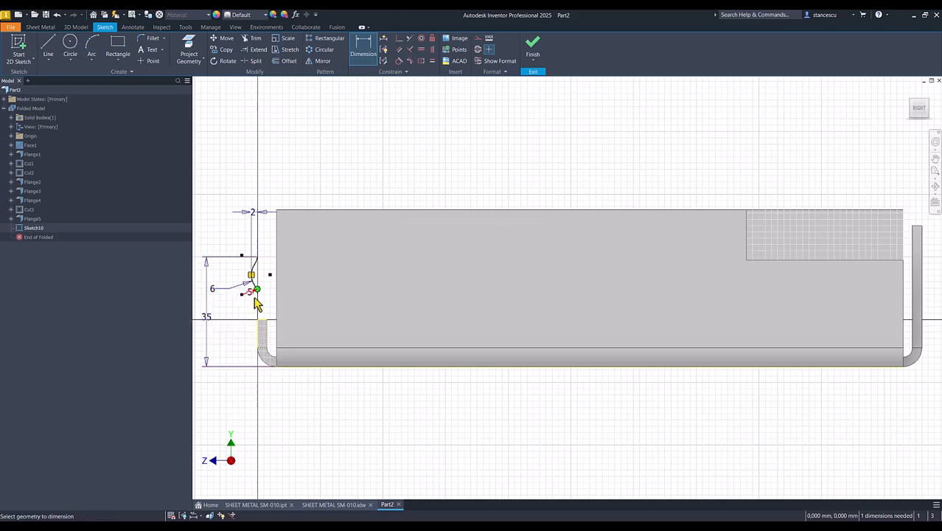
- Lower the bulge, dimension the middle arc's centre at 25 mm above the base's underside, and finish the sketch
scroll(254, 298, up, 4)
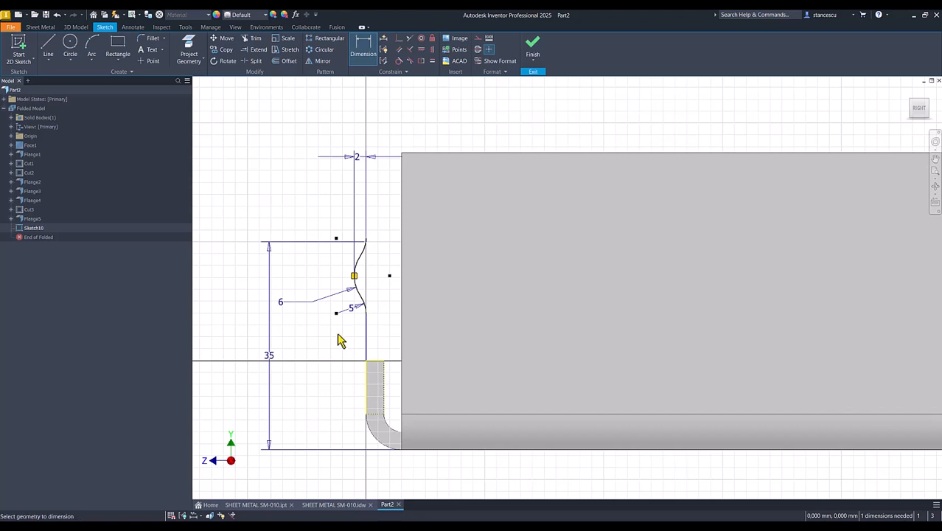
key(Escape)
drag(389, 276, 390, 299)
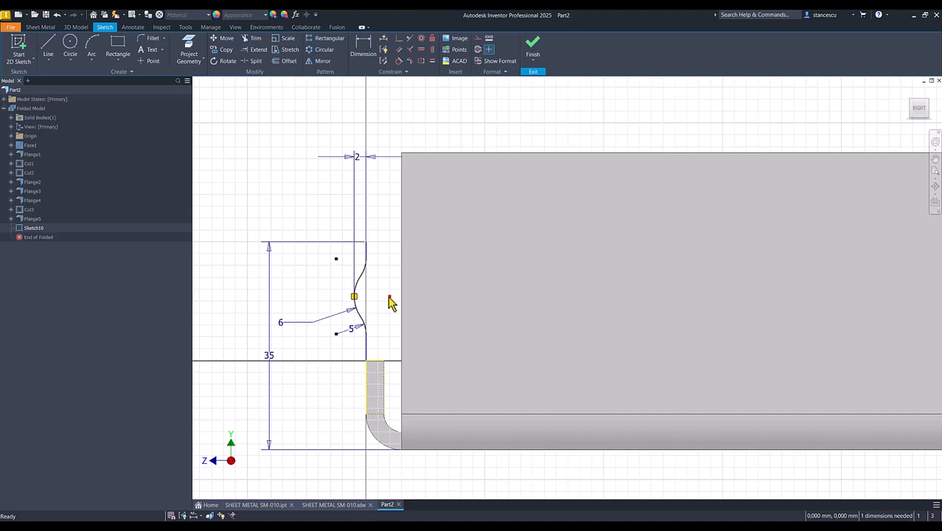
click(364, 46)
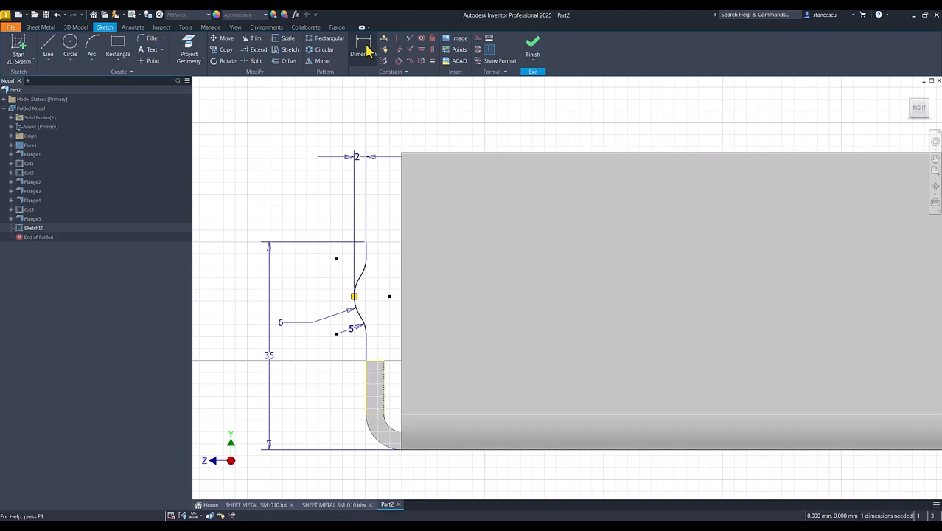
click(391, 297)
click(422, 449)
click(310, 399)
text(25)
key(Return)
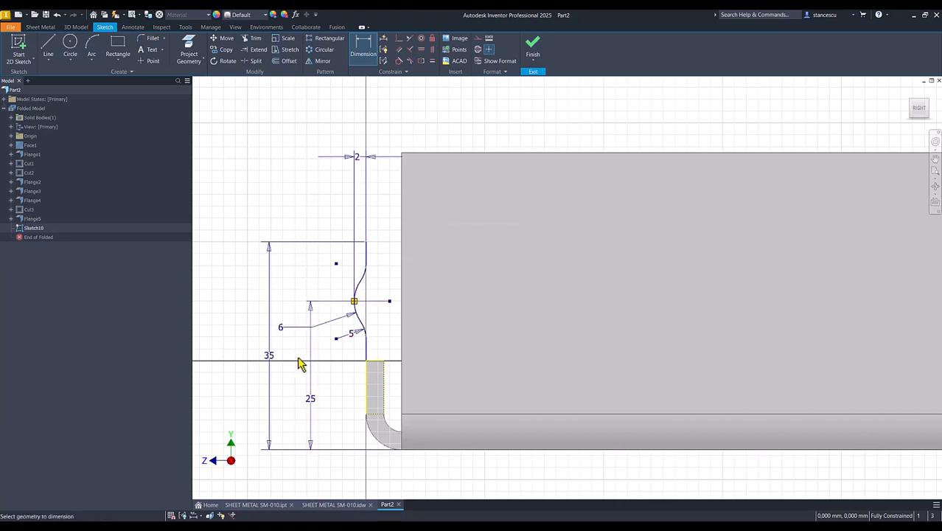
click(533, 47)
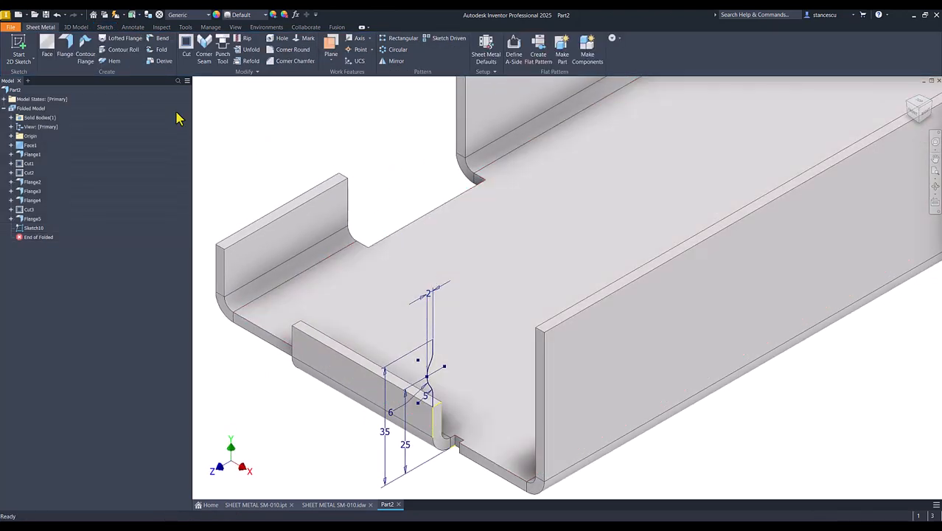
- Create a contour flange from the bulged profile along the +Z end flange's outer top edge, with Edge width extents
click(85, 50)
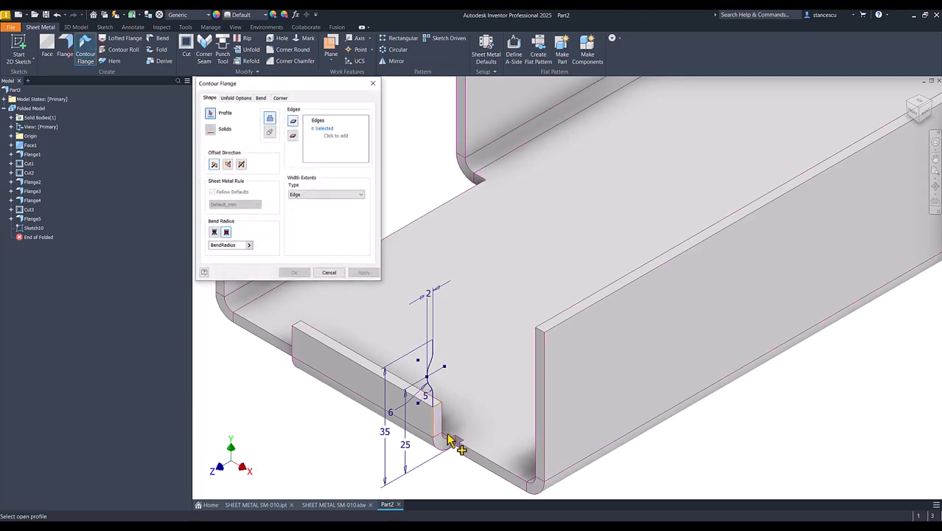
click(437, 402)
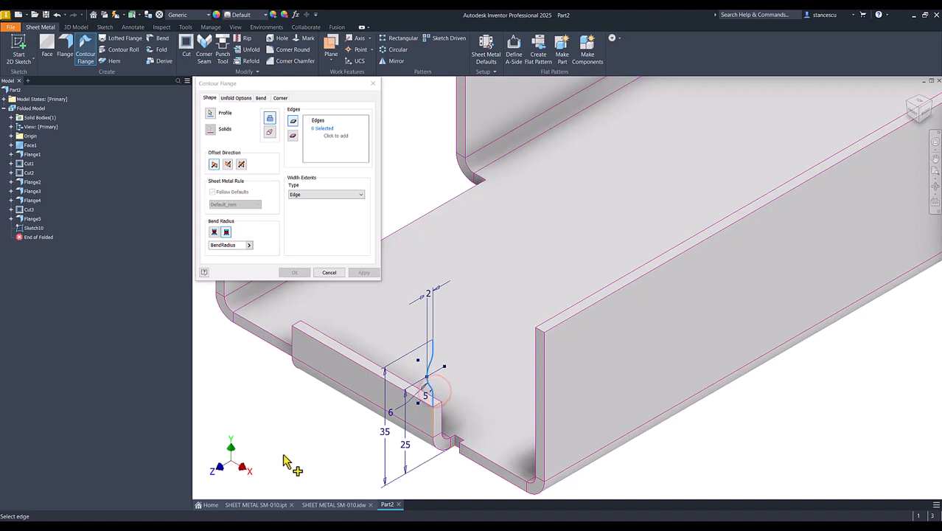
click(319, 128)
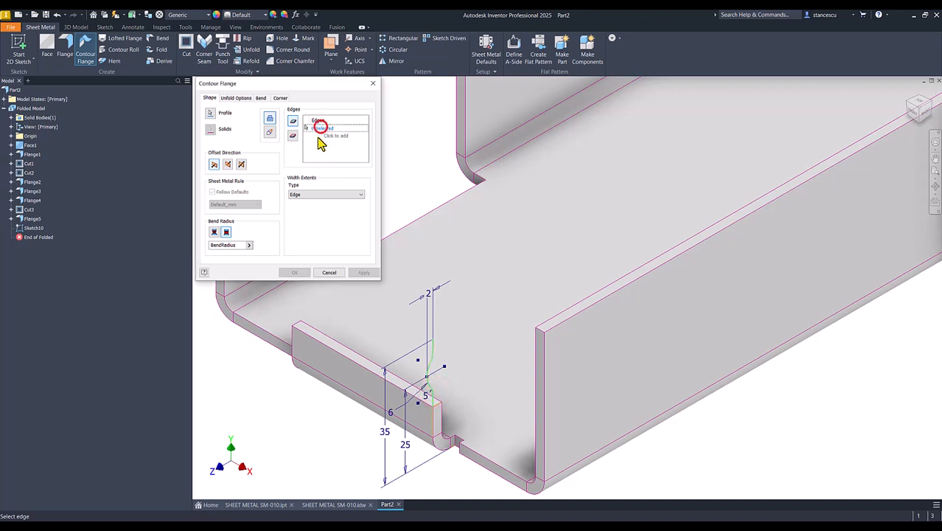
click(349, 360)
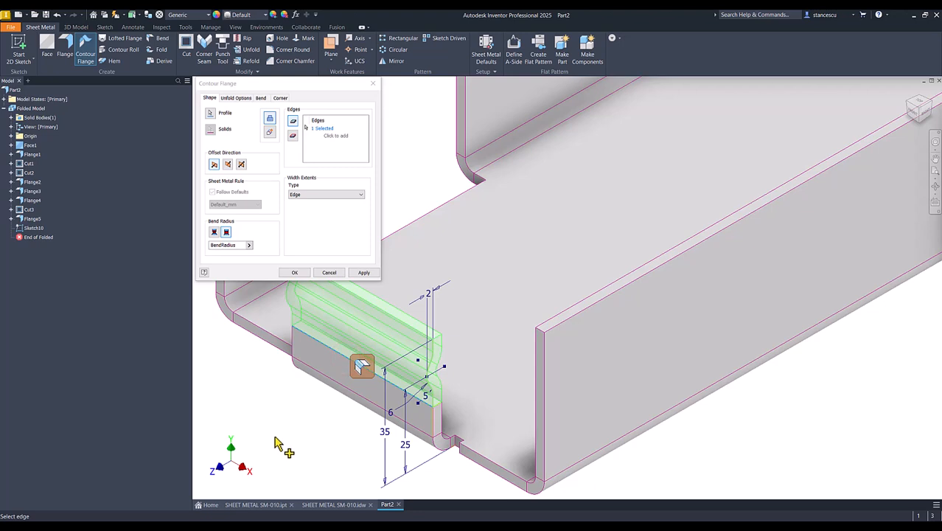
click(296, 273)
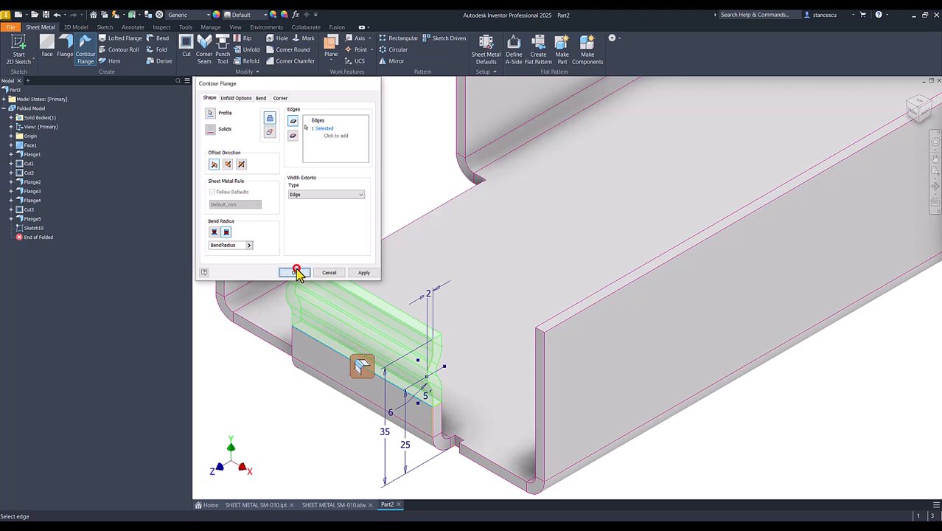
- Round the upper +Z corner of the tall -X side flange with a 25 mm radius corner round
key(F6)
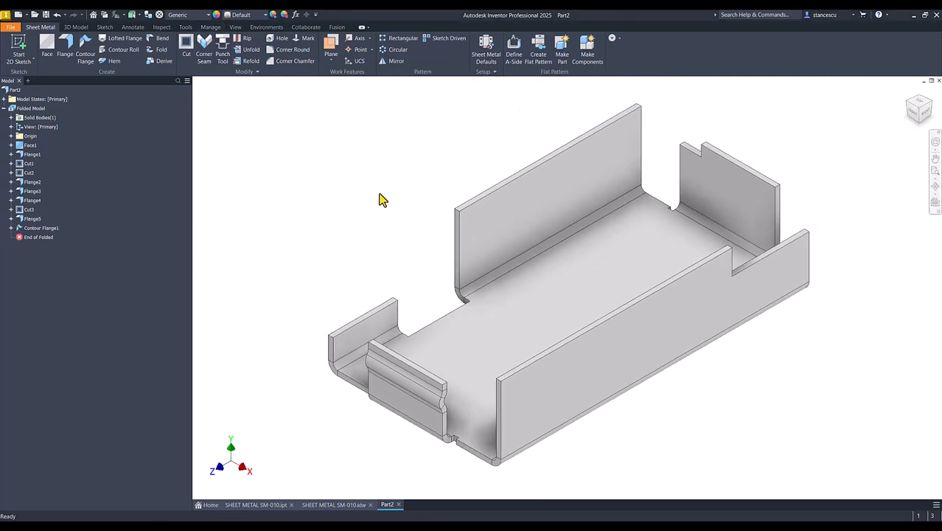
click(332, 498)
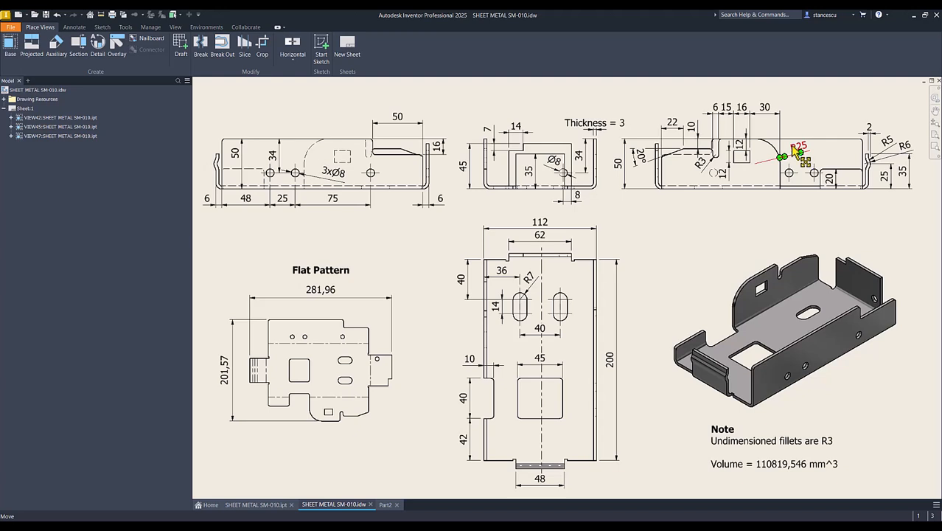
click(385, 504)
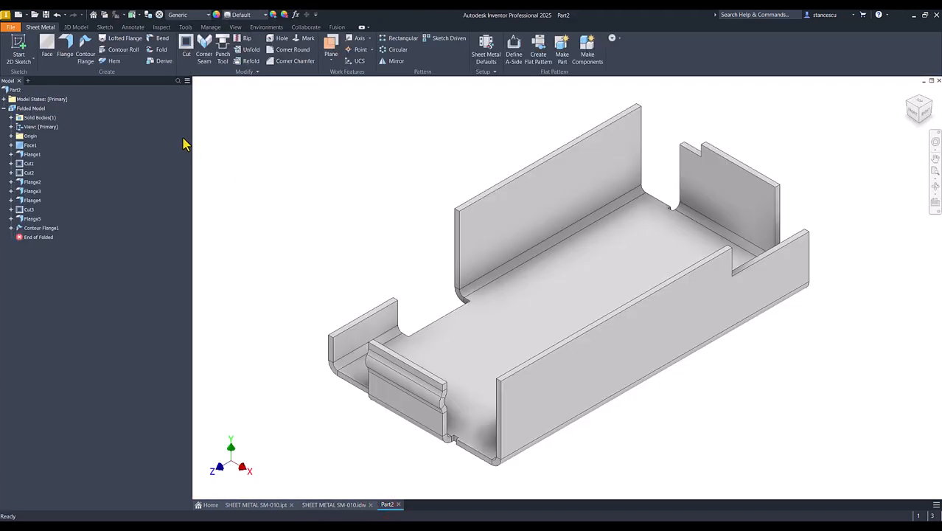
click(293, 49)
click(458, 211)
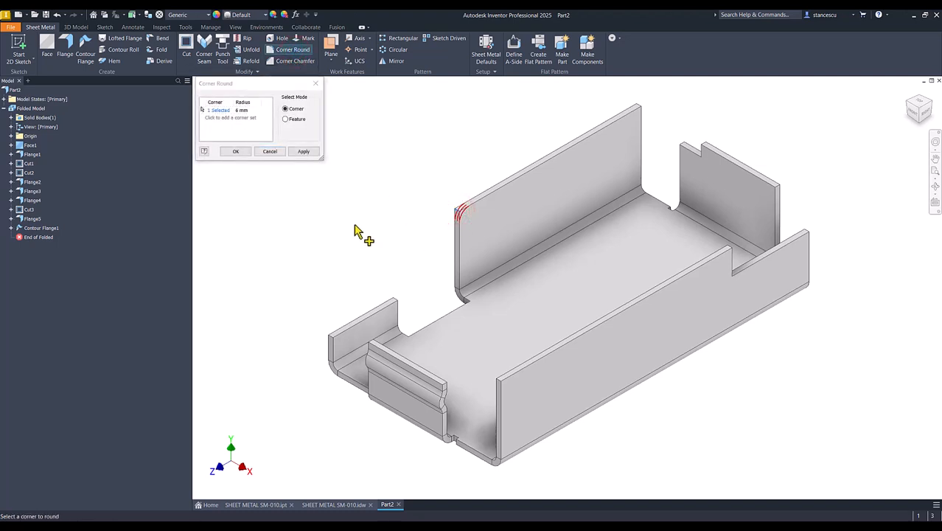
click(243, 110)
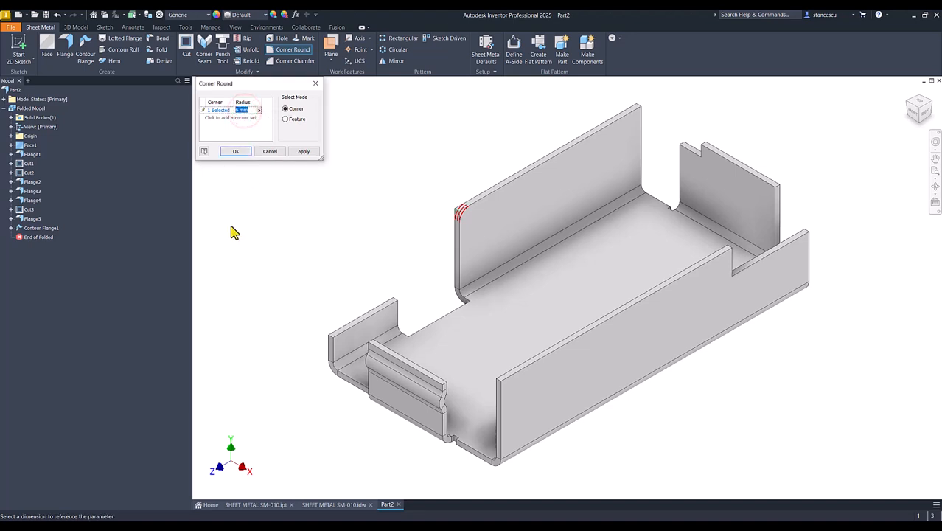
text(25)
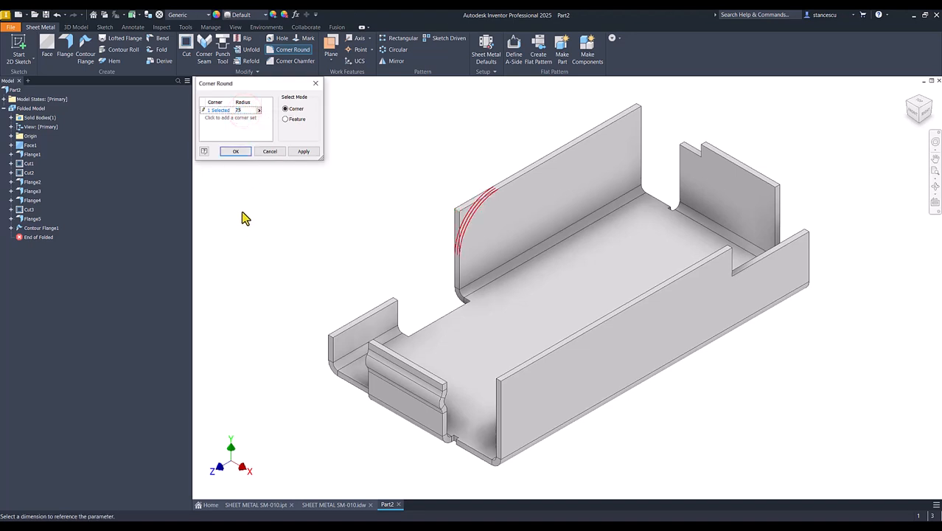
click(237, 151)
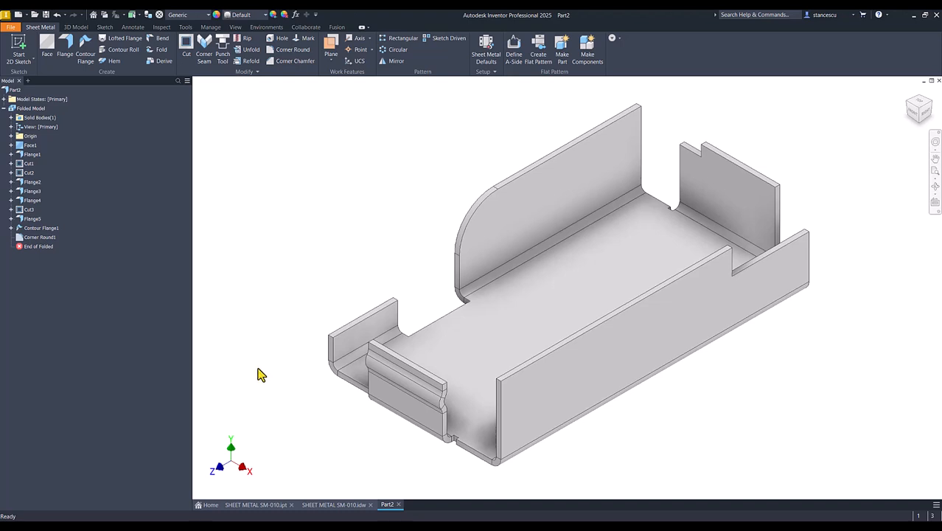
- Check the drawing for the side cutouts and start a sketch on the outer face of the rounded -X side flange
click(333, 504)
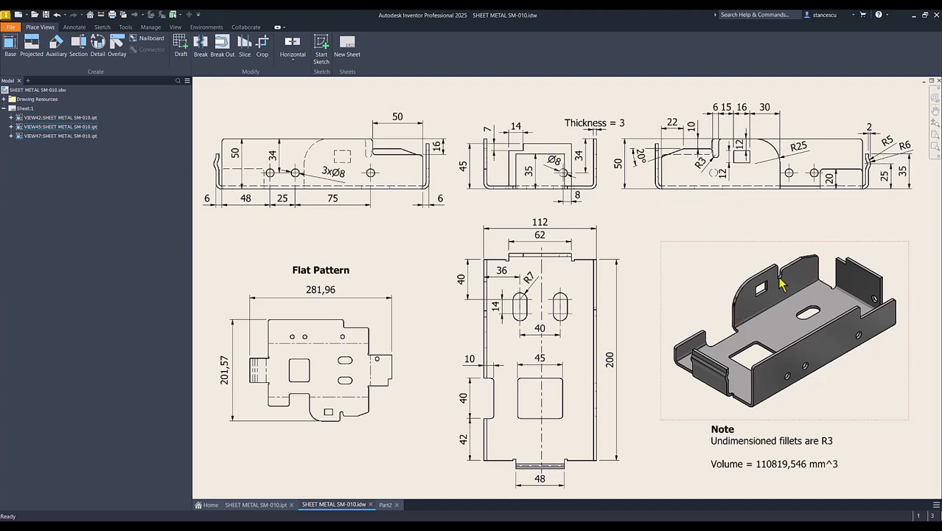
click(385, 505)
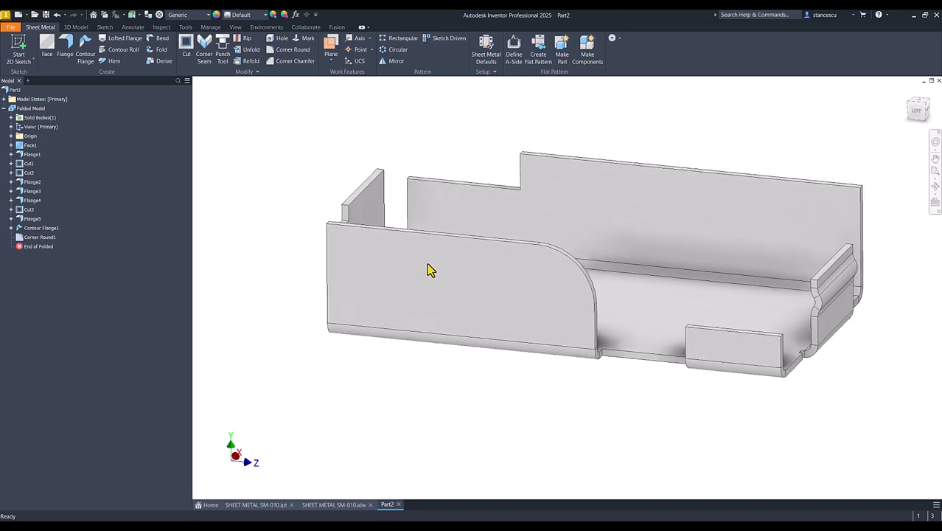
click(303, 155)
click(187, 40)
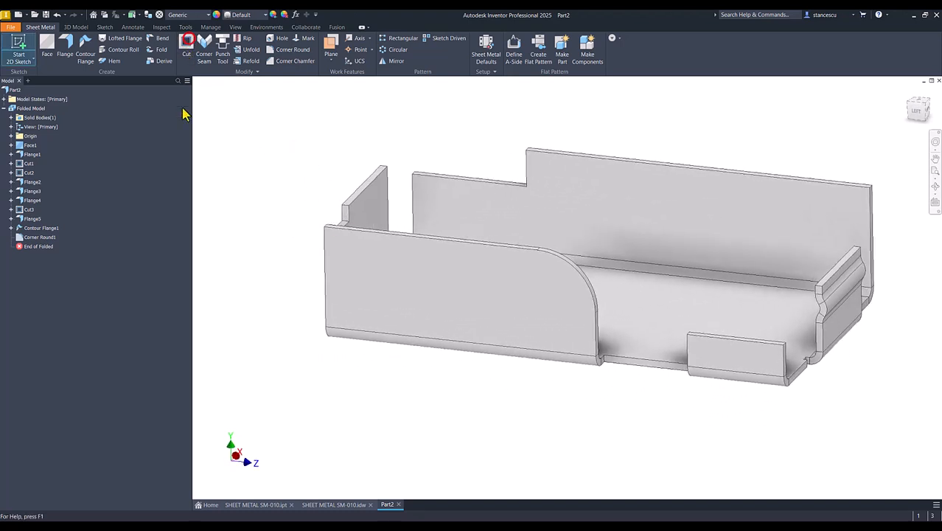
click(475, 291)
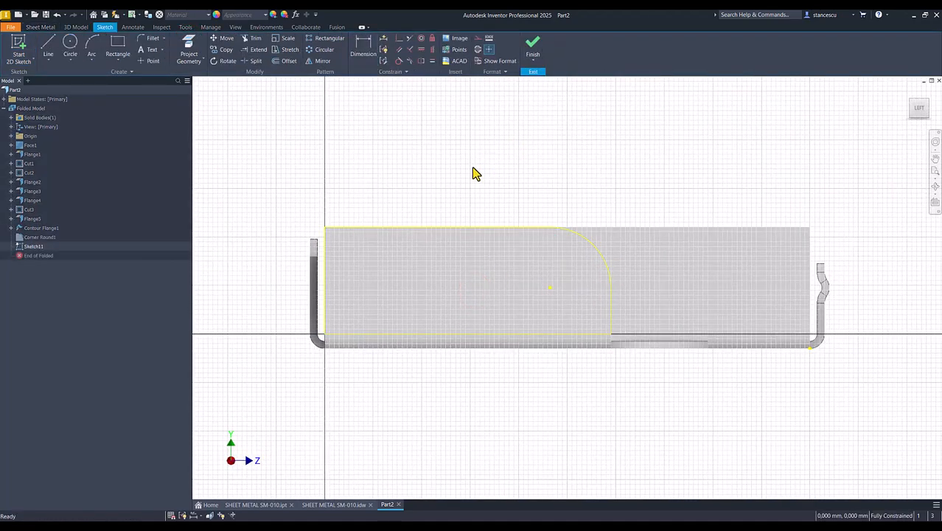
- Sketch a rectangle 16 mm wide and 12 mm high on the flange face, near the rounded corner
click(118, 46)
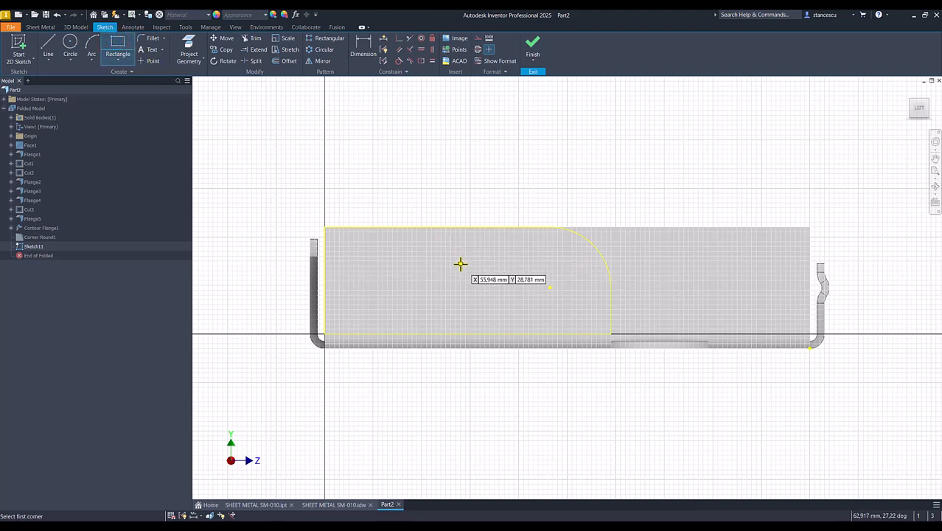
click(512, 256)
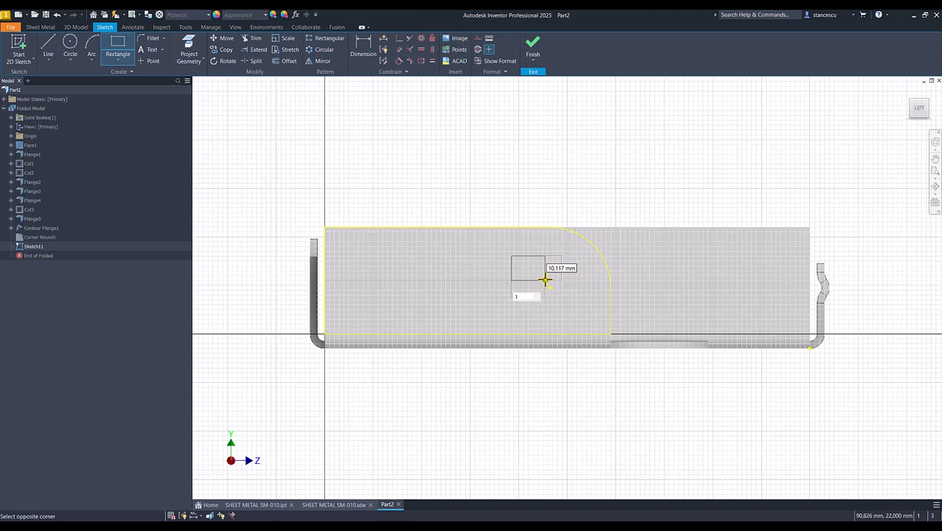
text(16)
key(Tab)
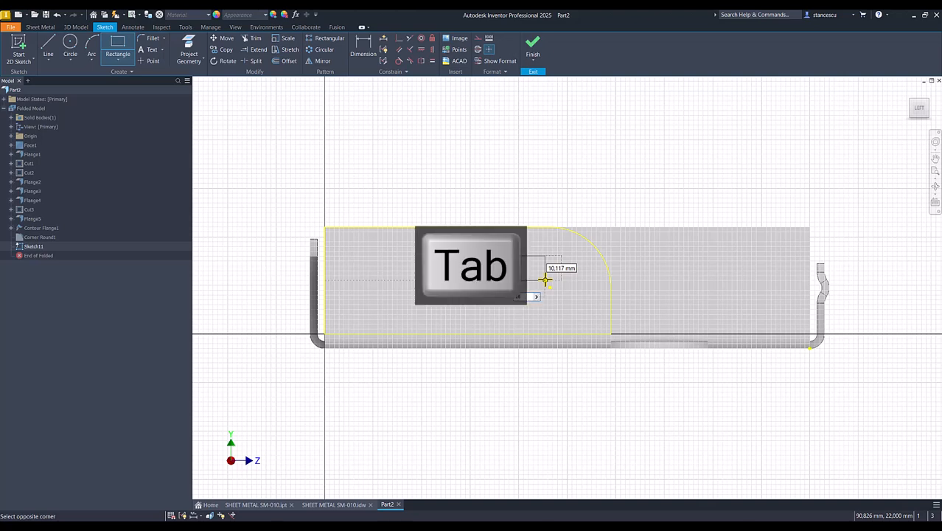
text(12)
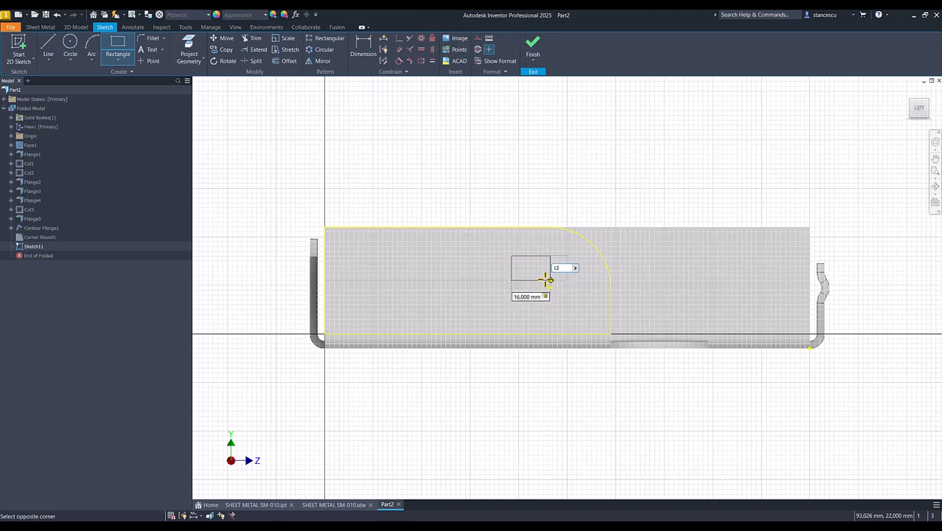
key(Return)
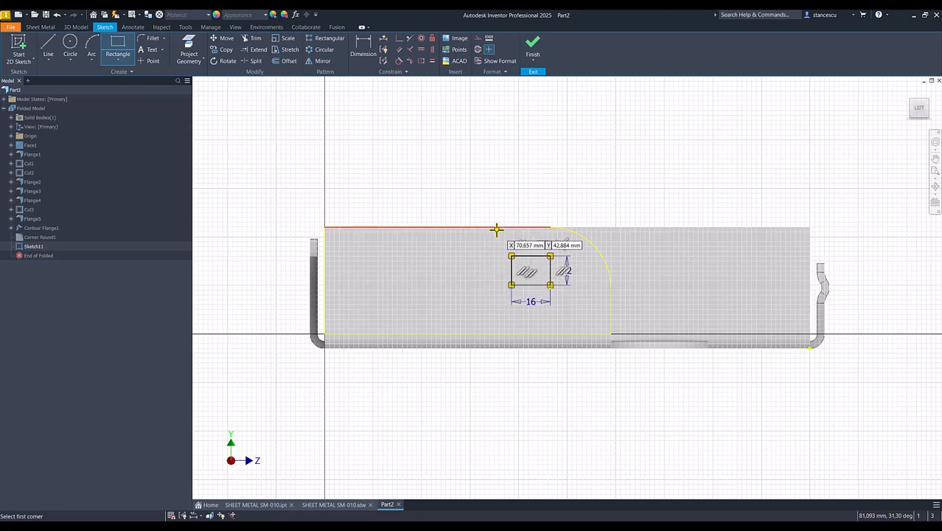
- Dimension the rectangle's top side at 12 mm below the flange's top edge
click(360, 46)
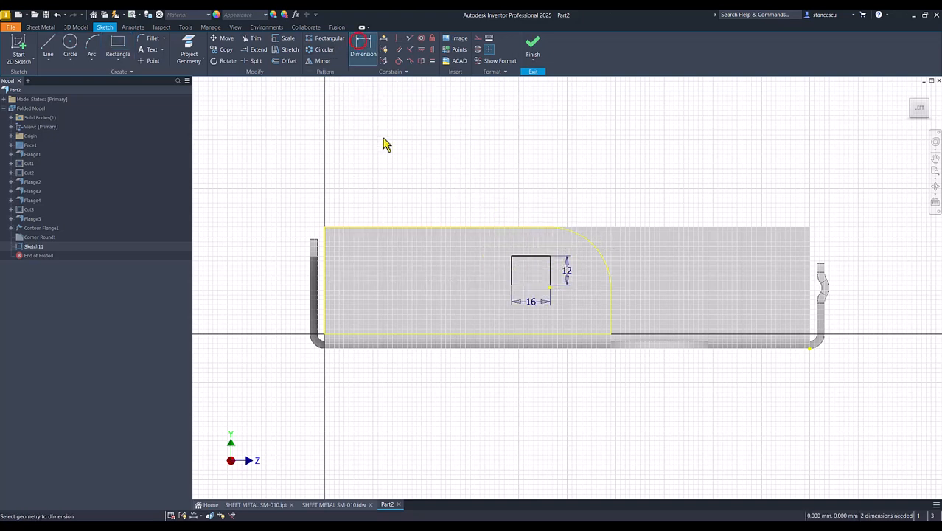
click(537, 228)
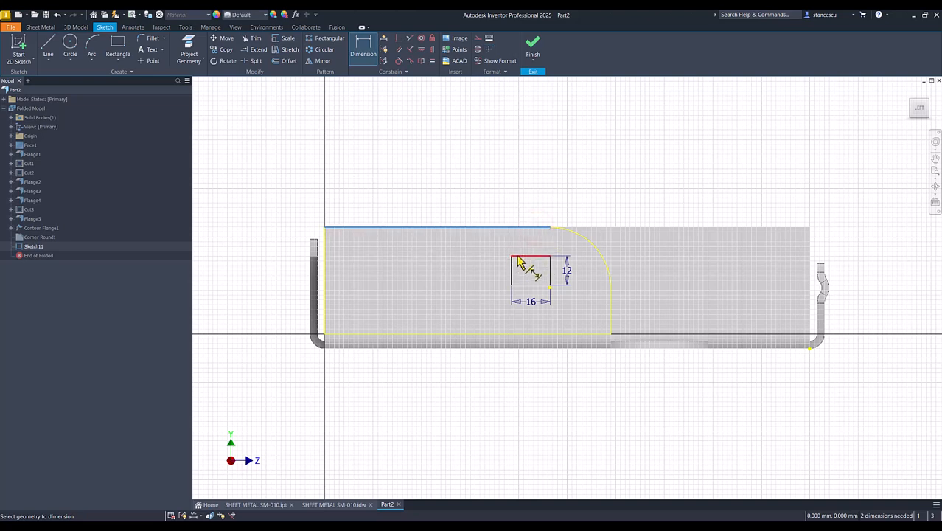
click(517, 258)
click(499, 245)
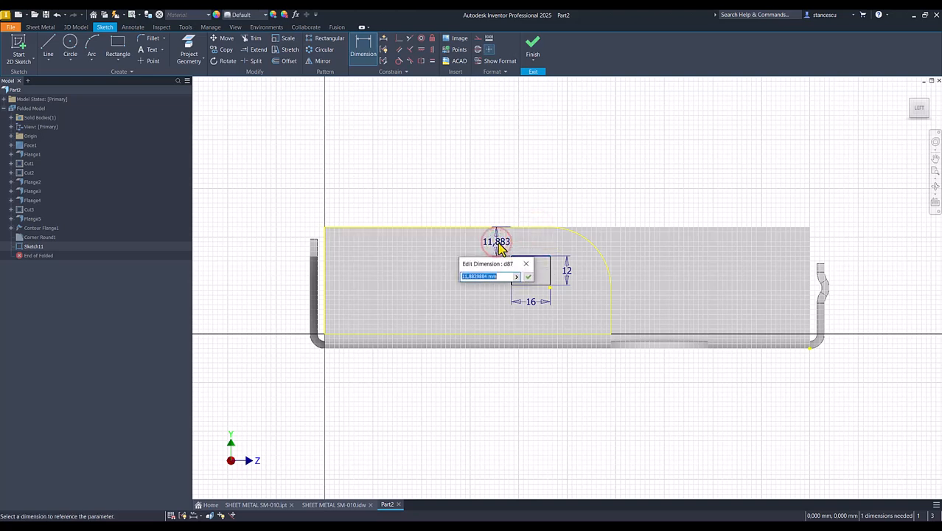
text(12)
key(Return)
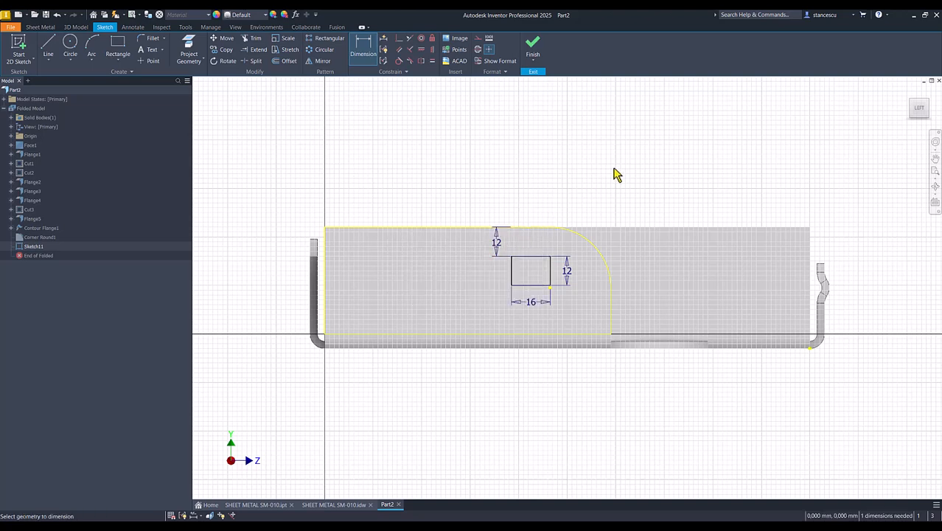
- Dimension the rectangle's +Z side at 30 mm from the flange's +Z end edge
click(554, 278)
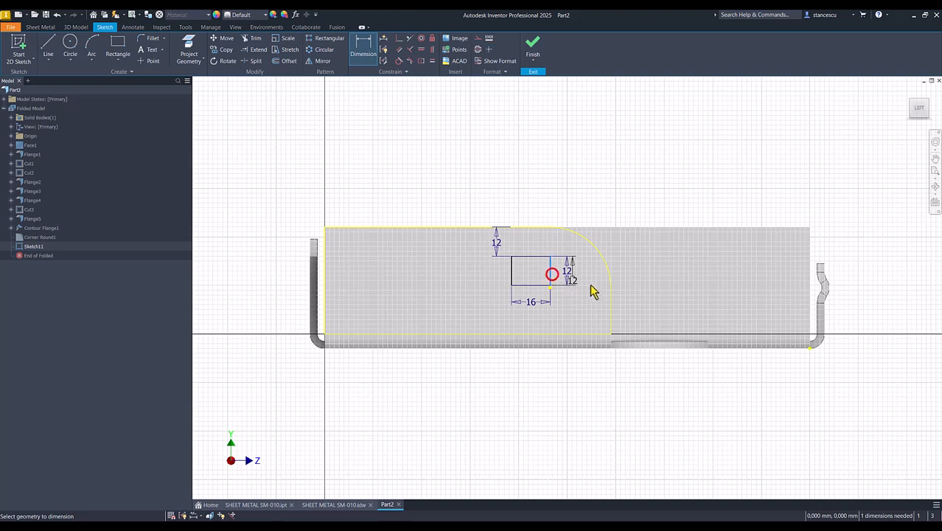
click(611, 296)
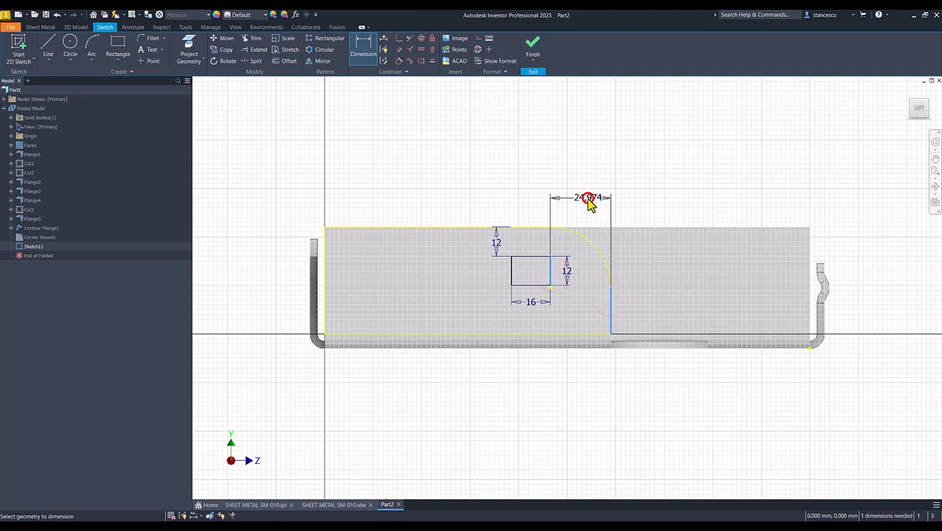
click(591, 203)
text(30)
key(Return)
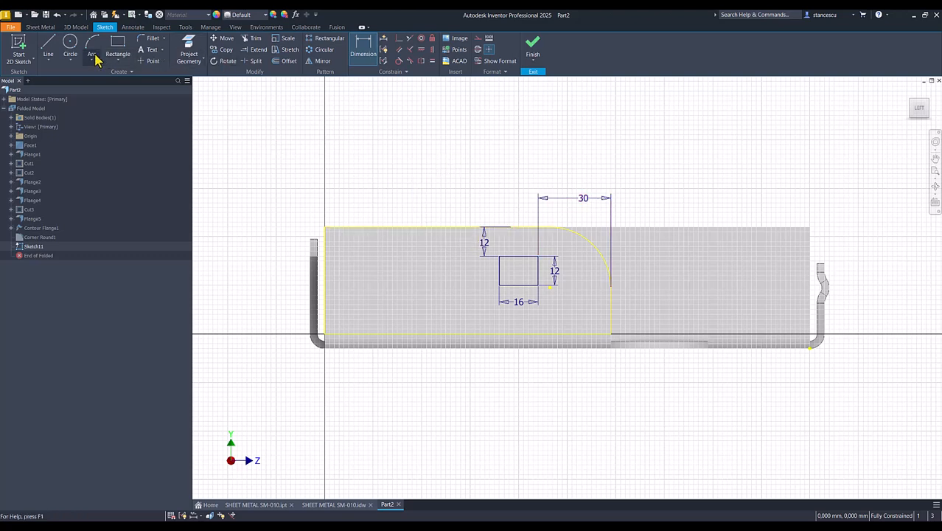
- Sketch the notch outline from the flange's top edge: a slot with tangent arc about 3 mm in radius, a horizontal line about 27 mm, and a slope to the -Z edge
click(47, 46)
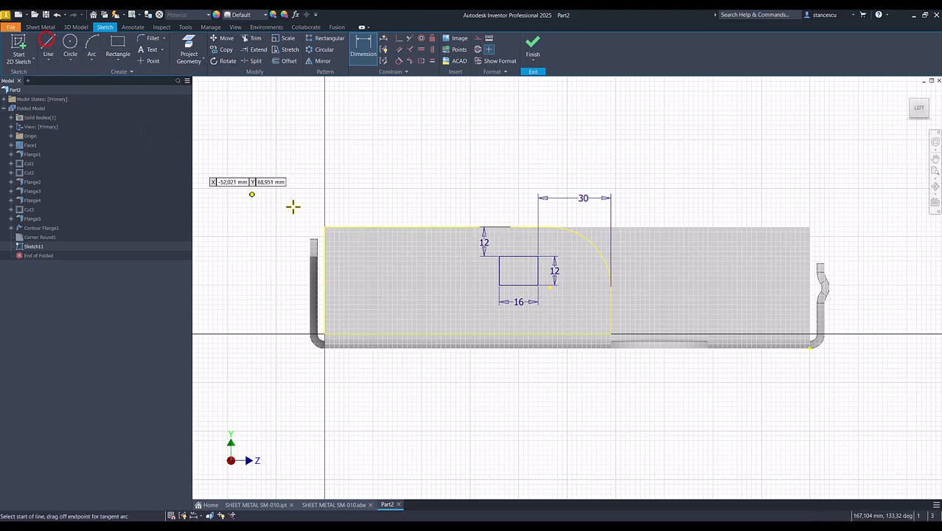
click(464, 227)
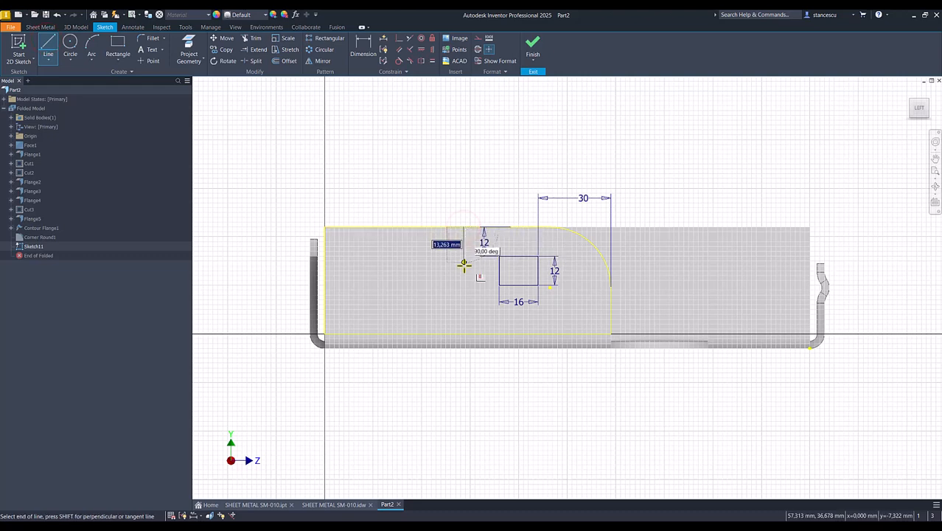
click(464, 270)
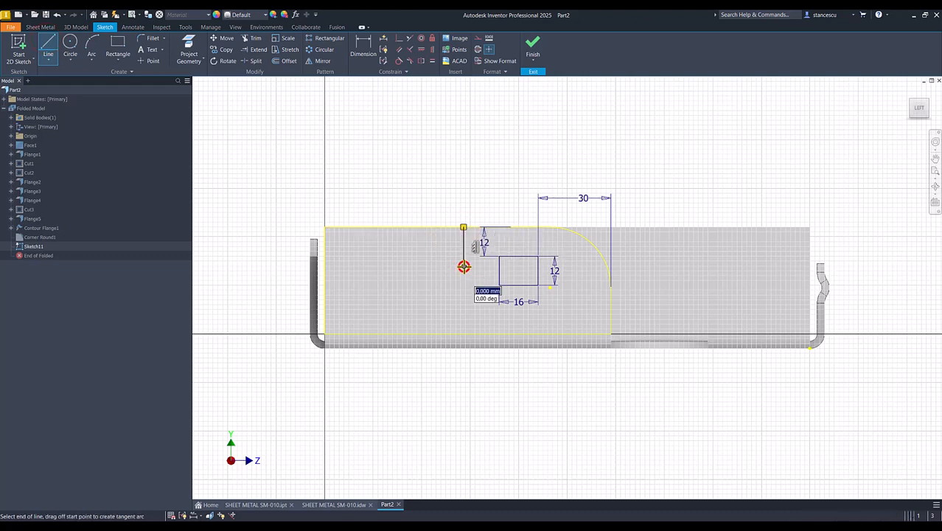
drag(463, 273, 449, 276)
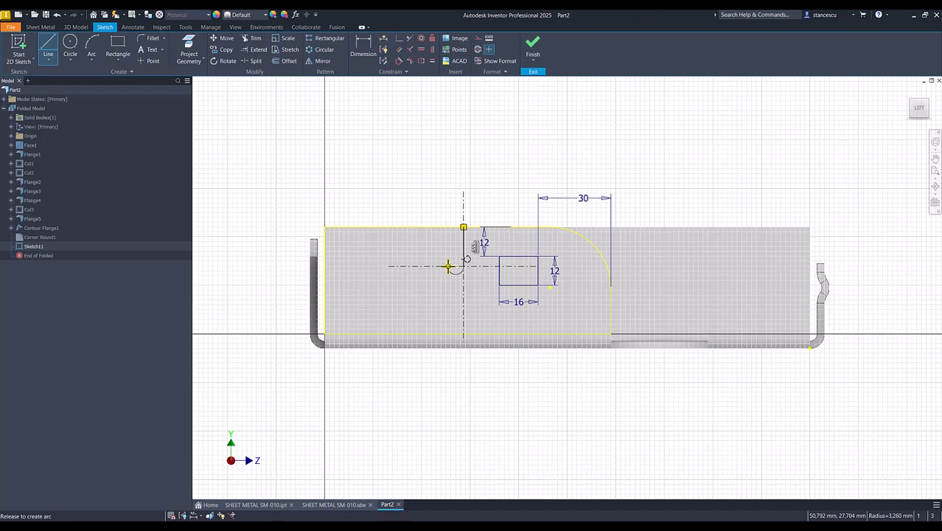
drag(449, 266, 449, 266)
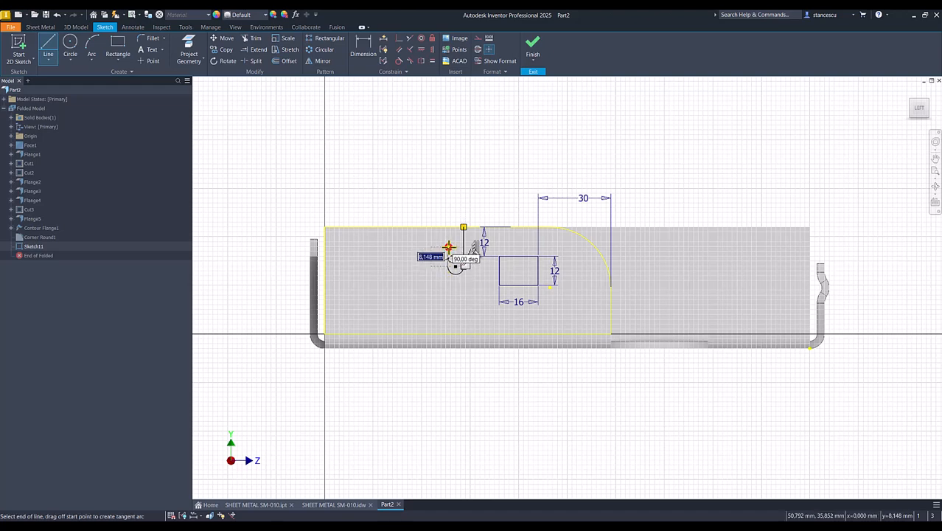
click(448, 246)
click(381, 246)
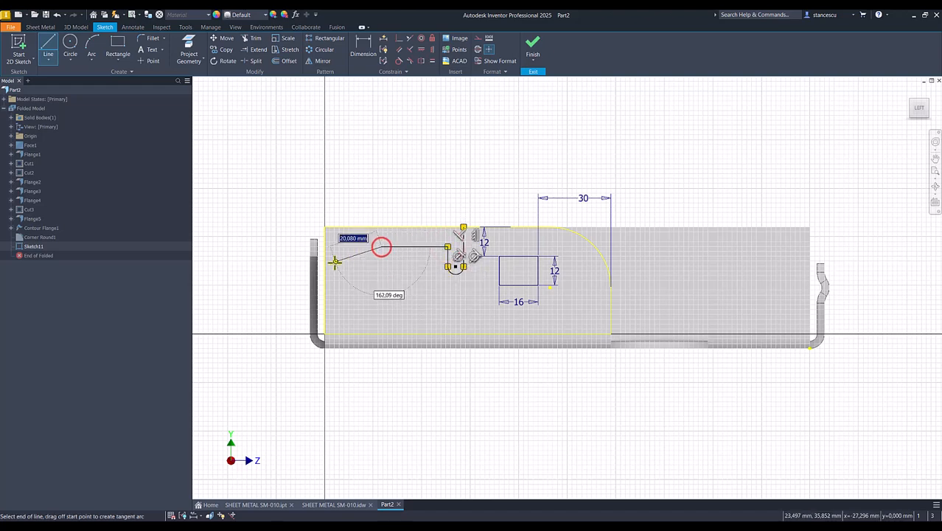
key(Escape)
click(326, 272)
key(Escape)
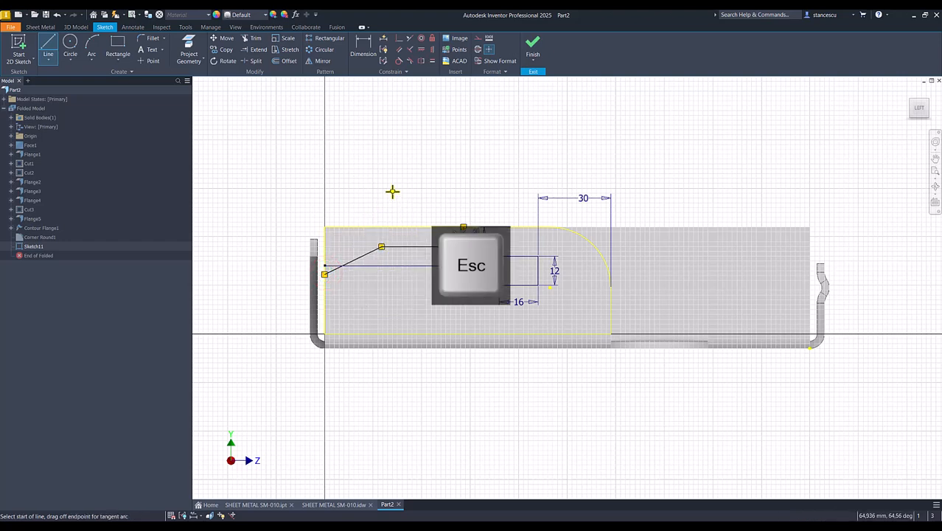
key(Escape)
- Dimension the horizontal extent of the notch outline's sloped line at 22 mm
click(360, 50)
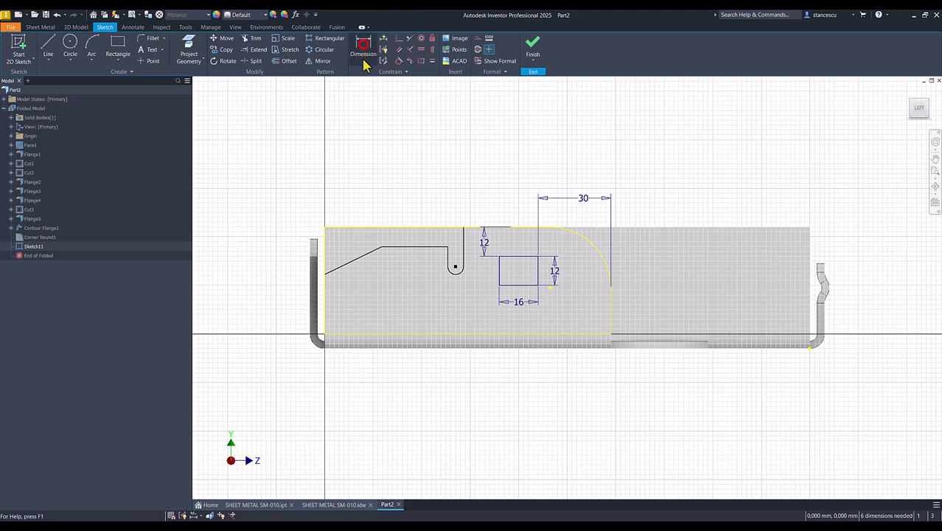
click(358, 258)
click(353, 193)
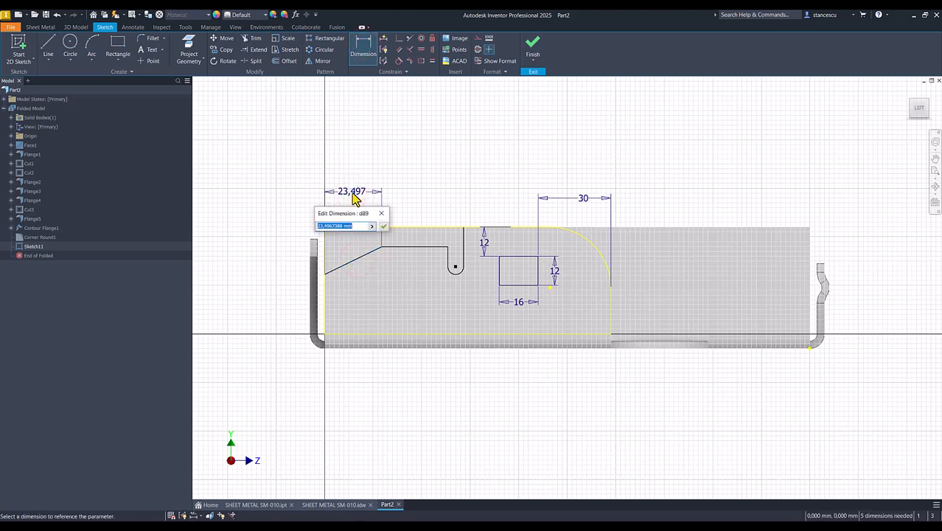
text(22)
key(Return)
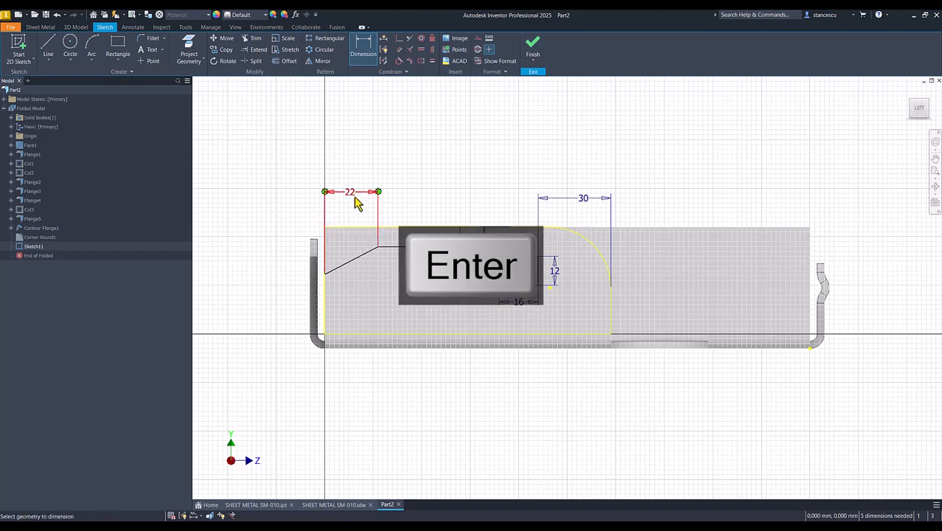
- Dimension the angle between the notch outline's sloped line and its horizontal line at 20 degrees
click(345, 262)
click(398, 246)
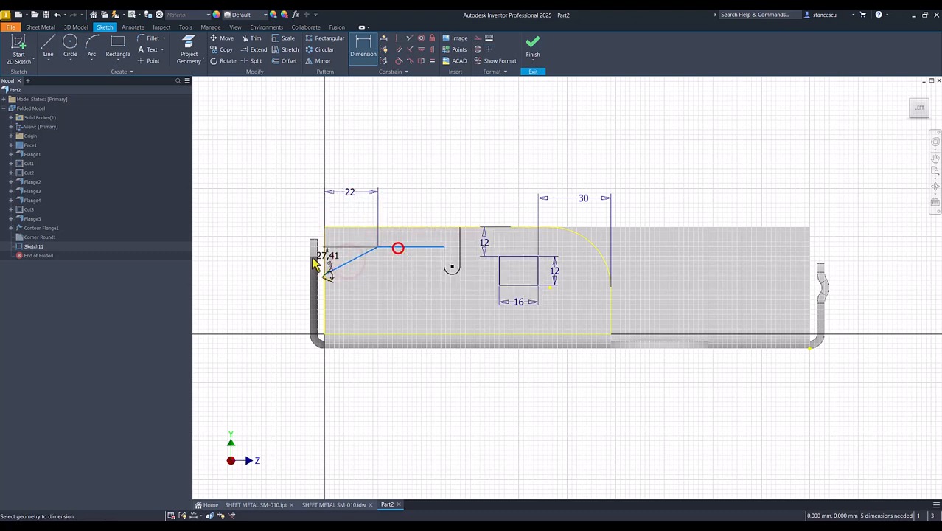
click(270, 270)
text(20)
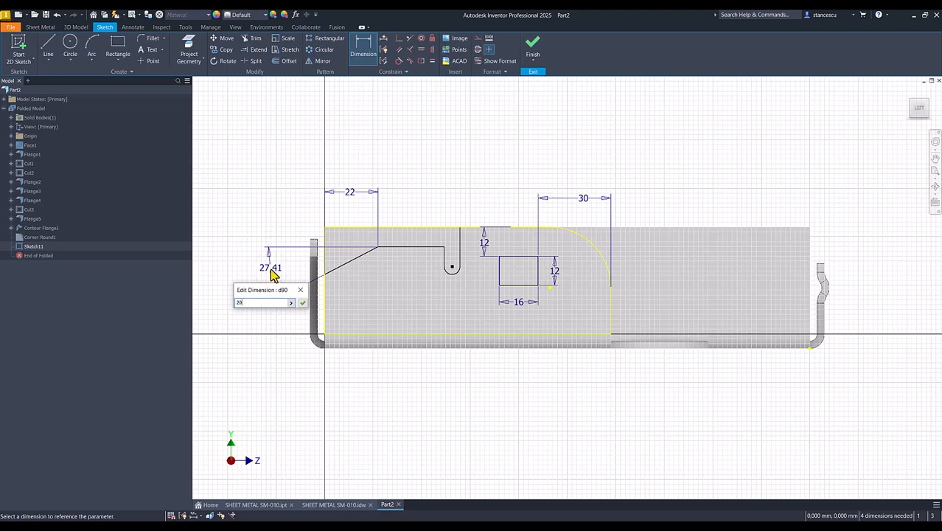
key(Return)
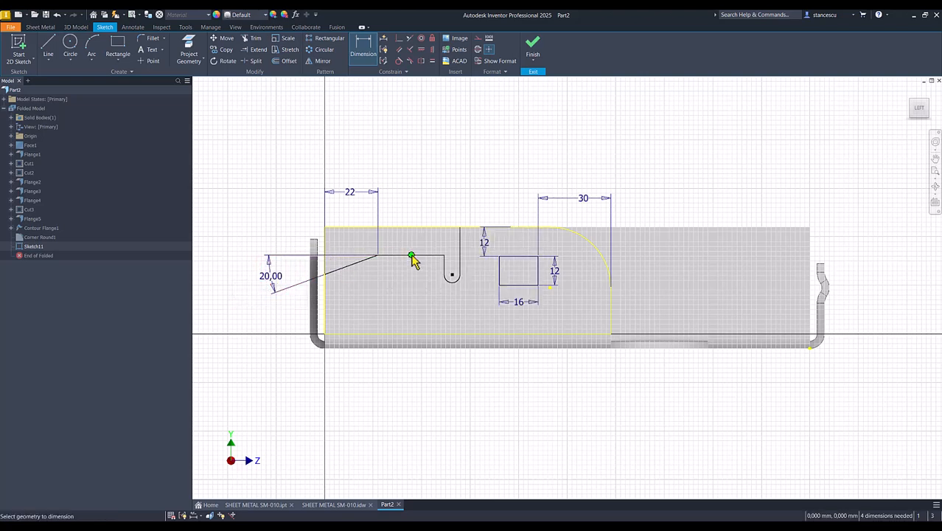
- Dimension the notch outline's horizontal line at 10 mm below the flange's top edge
click(420, 257)
click(420, 228)
click(419, 199)
text(10)
key(Return)
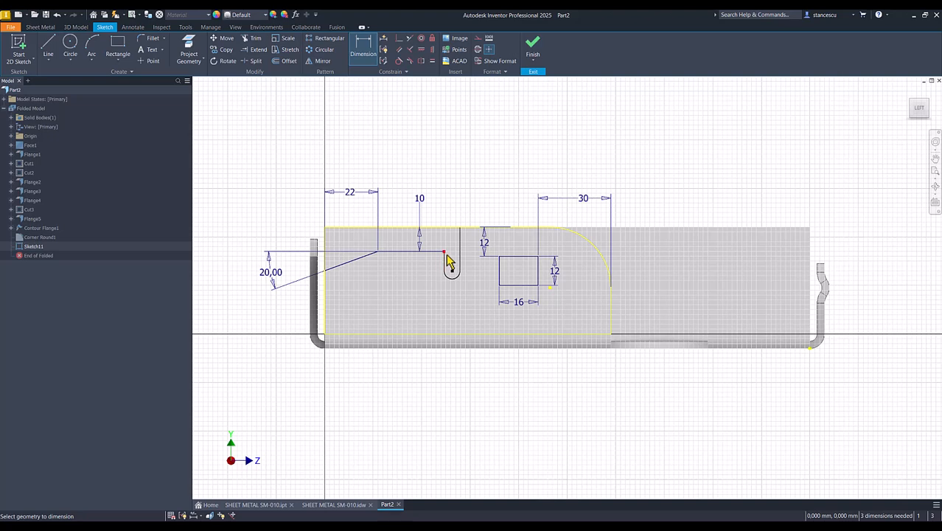
- Dimension the width between the notch slot's two vertical sides at 6 mm
click(444, 256)
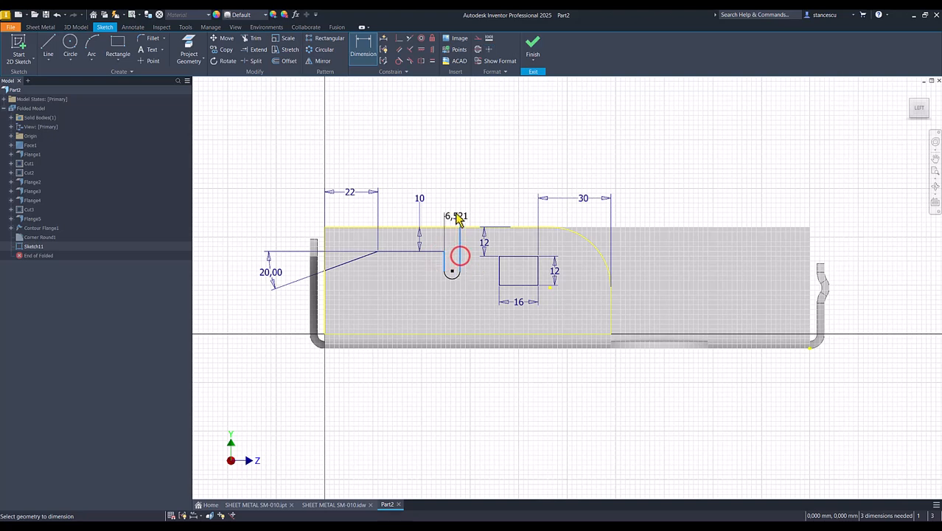
click(457, 209)
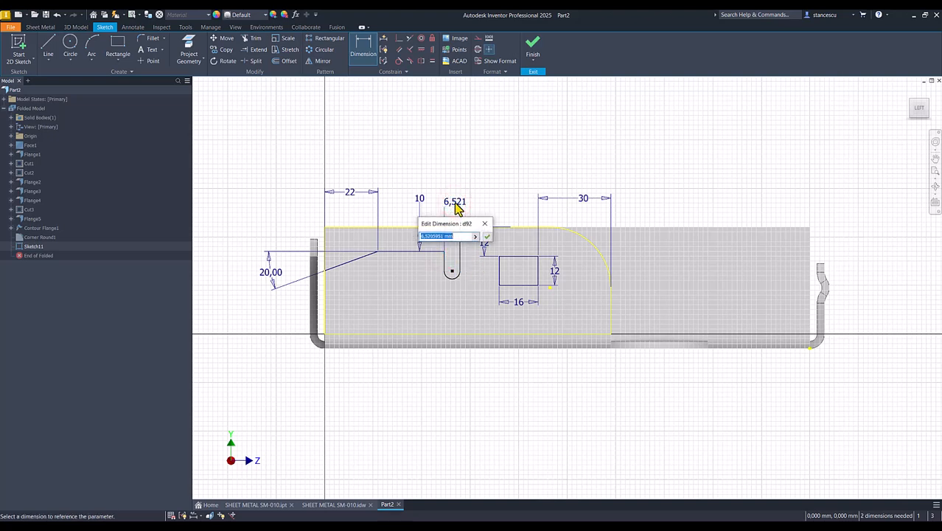
text(6)
key(Return)
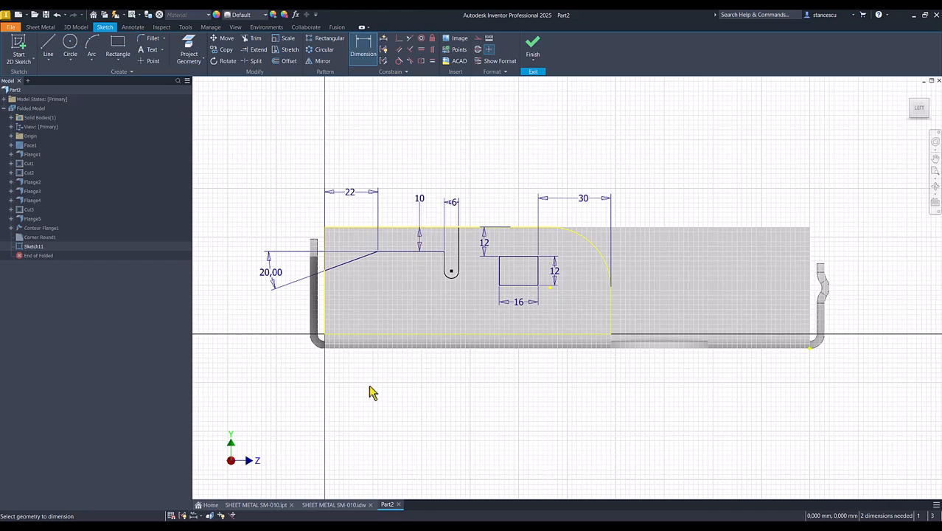
- Switch to the SHEET METAL SM-010.idw drawing to check the notch's remaining dimensions in the side view
click(343, 505)
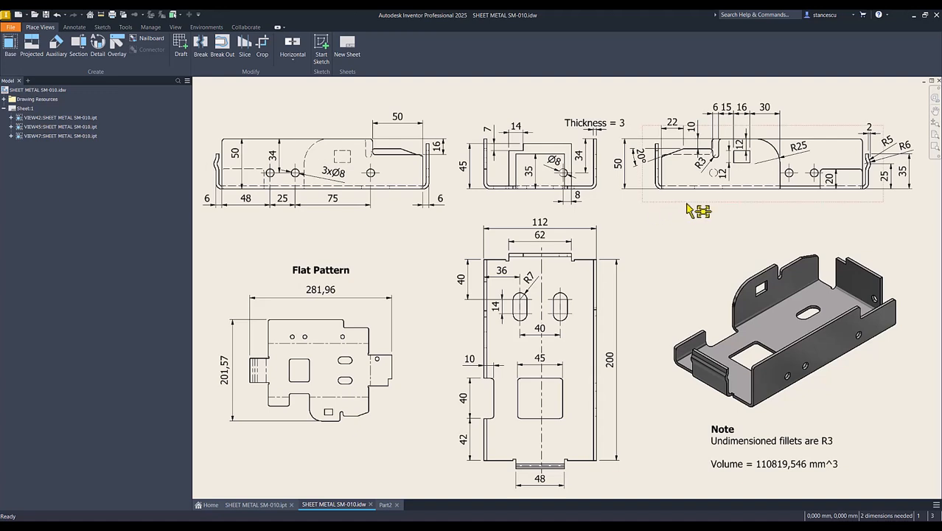
- Add a vertical dimension in the drawing from the flange's top edge to the end of the notch's straight side
click(73, 27)
click(14, 44)
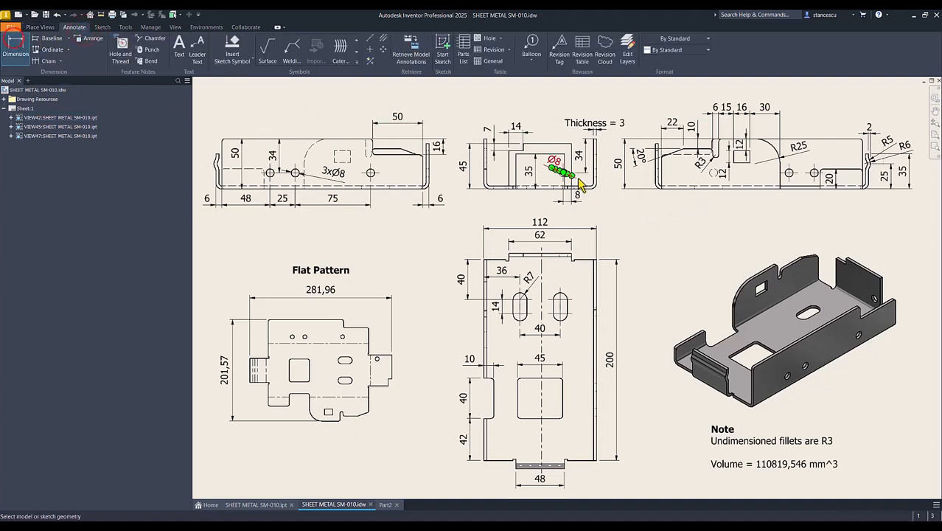
scroll(730, 181, up, 5)
middle_drag(735, 184, 631, 266)
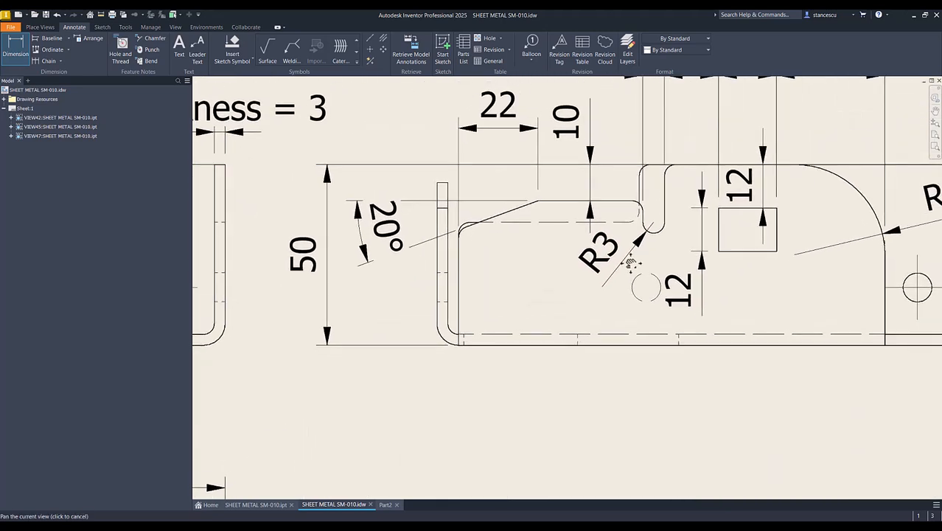
click(657, 233)
click(696, 177)
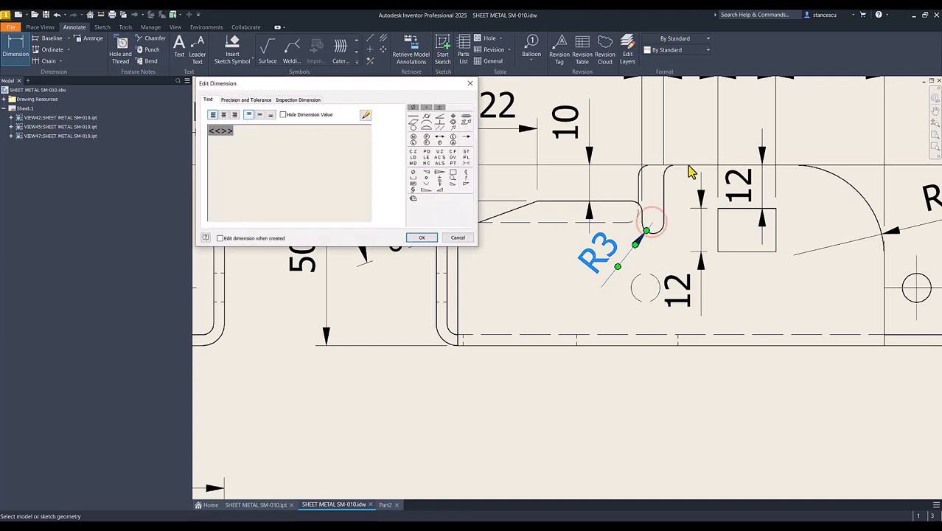
click(457, 238)
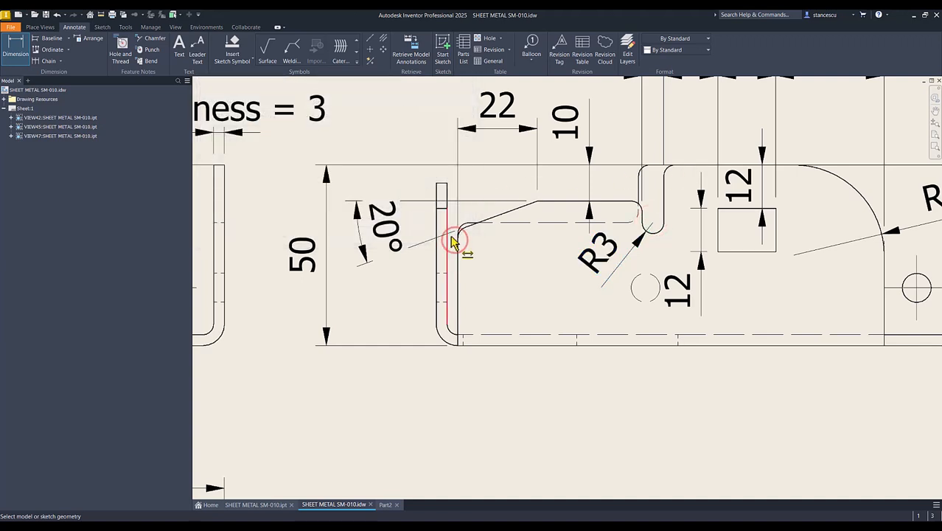
click(664, 223)
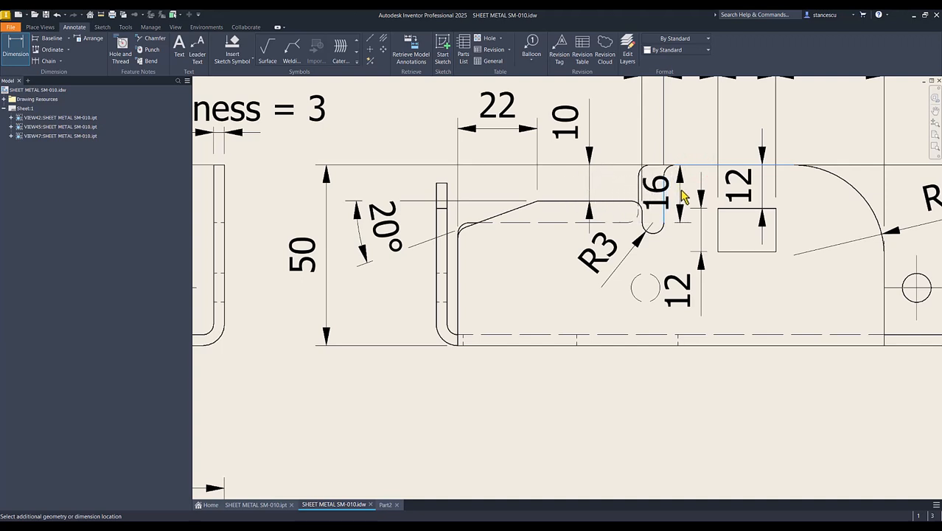
click(679, 193)
key(Escape)
- Move the new notch-depth dimension closer to the rectangular window and the window's height dimension to its far side
drag(678, 177, 700, 151)
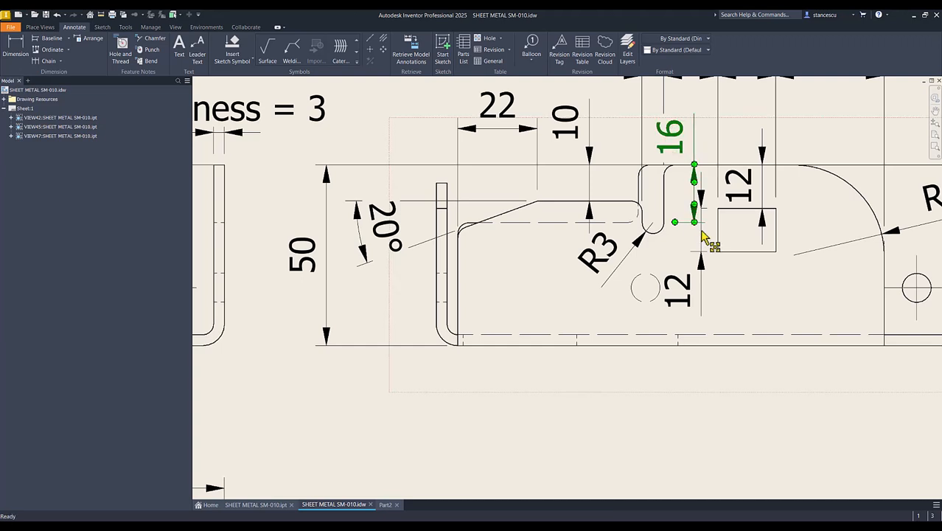
drag(713, 242, 818, 249)
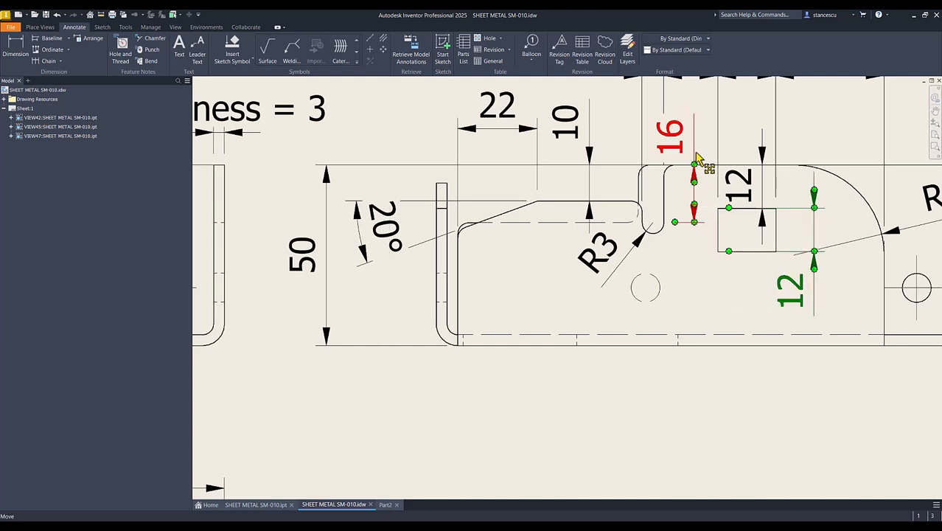
drag(699, 155, 703, 177)
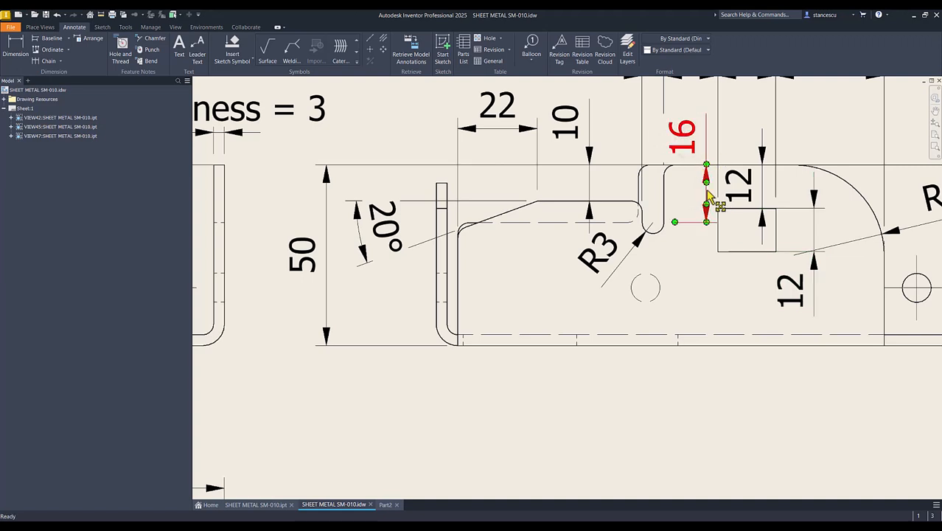
click(688, 276)
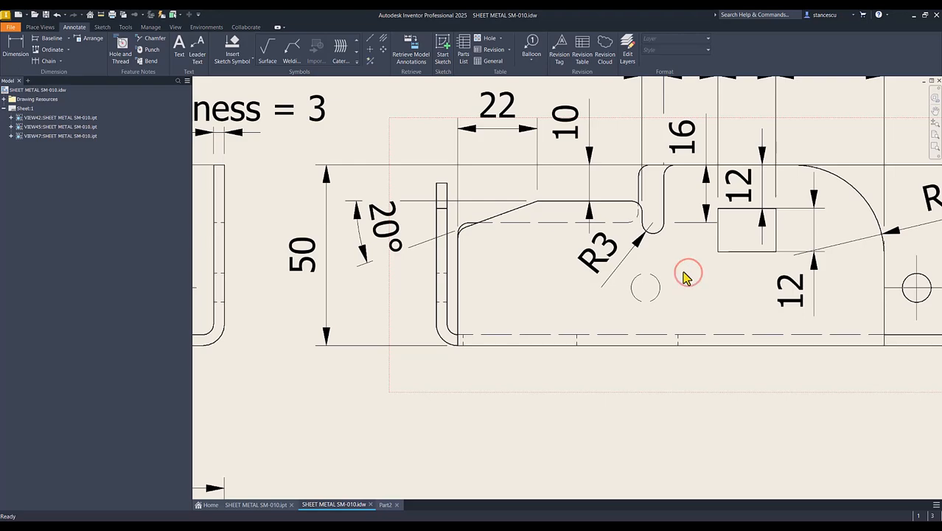
key(Num_Lock)
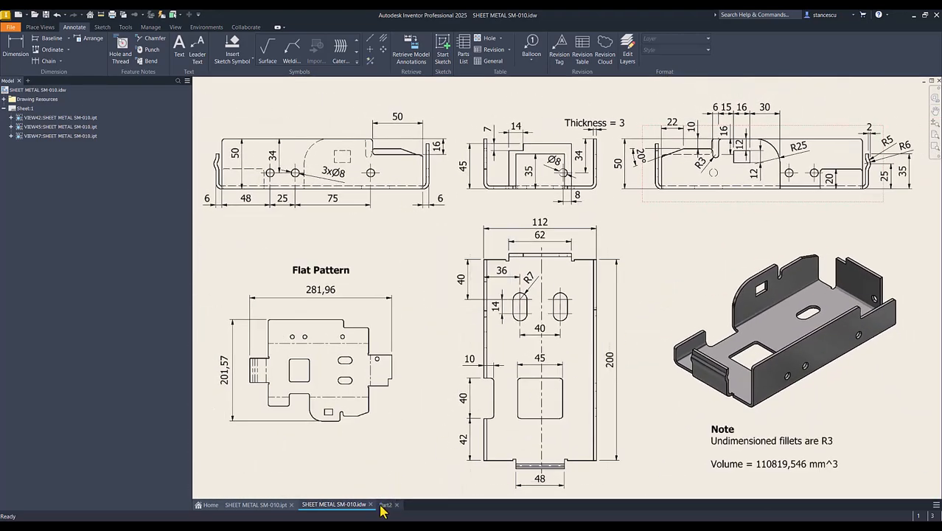
- Switch to Part2 and dimension the notch's arc centre 16 mm below the flange's top edge in the sketch
click(384, 505)
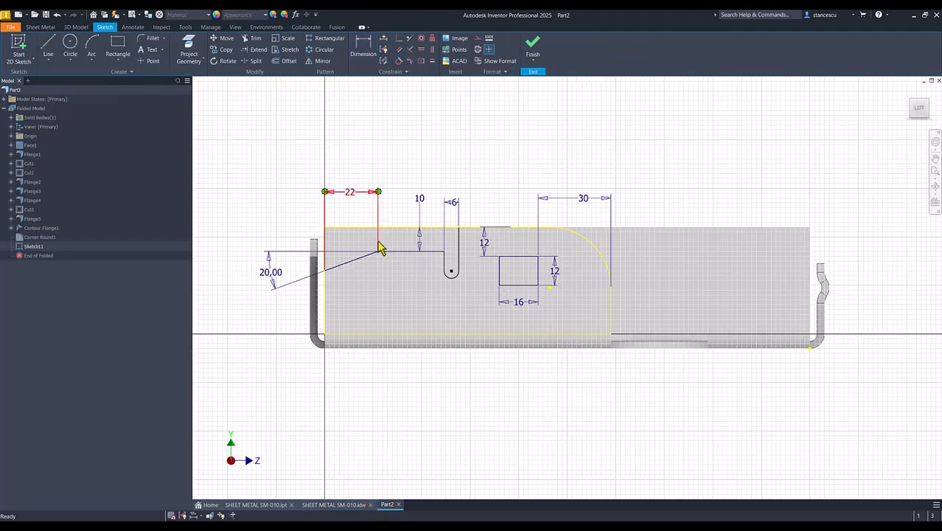
click(363, 49)
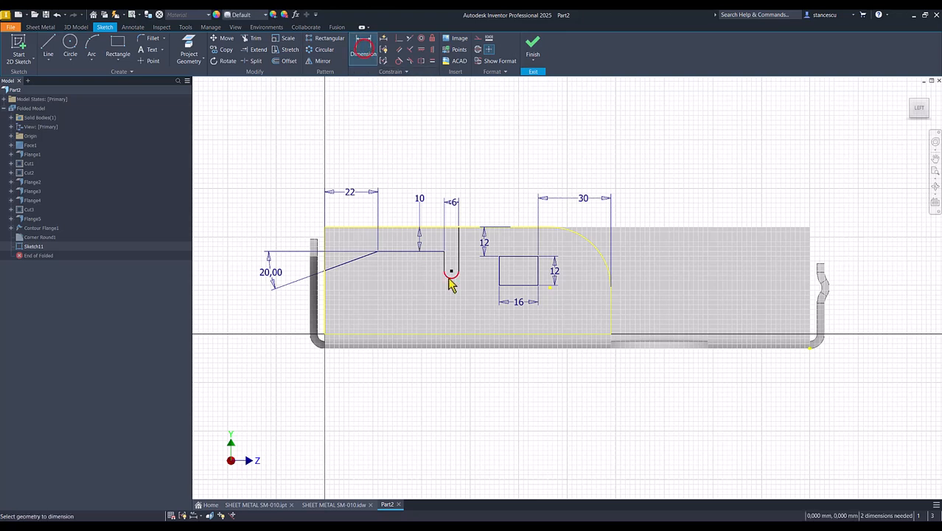
click(451, 273)
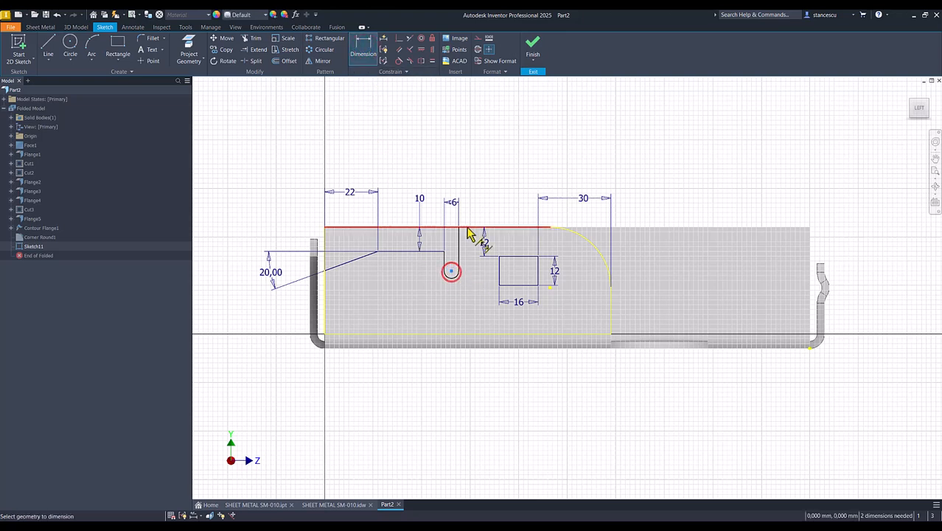
click(466, 228)
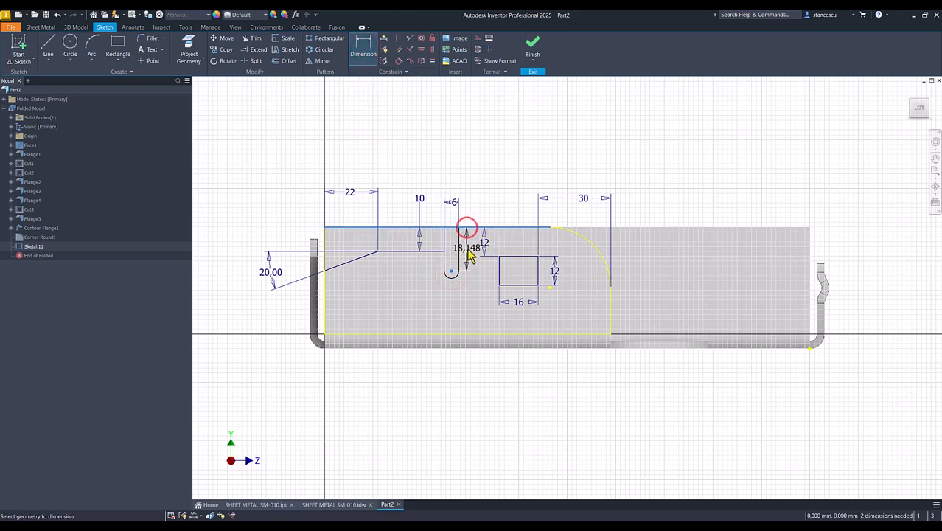
click(472, 168)
text(16)
key(Return)
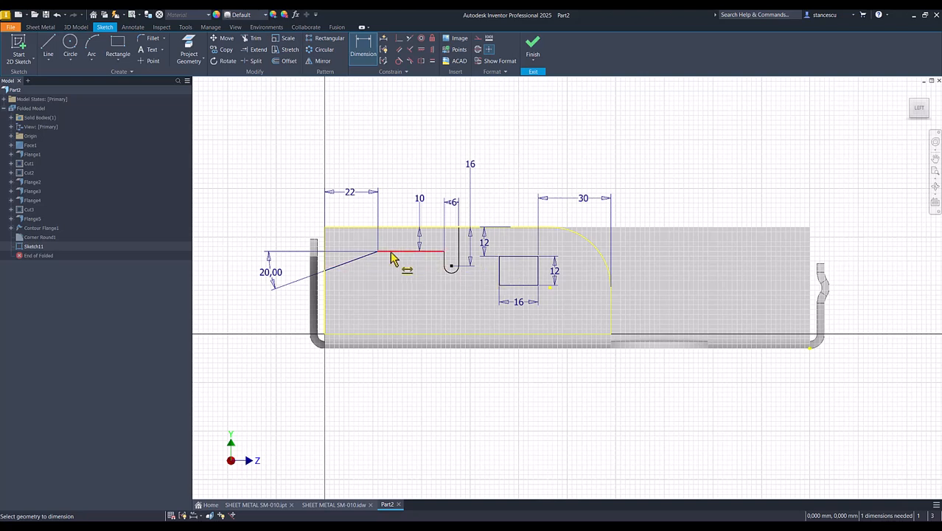
- Set the horizontal distance between the notch's side and the rectangular window to 15 mm
click(499, 265)
click(461, 237)
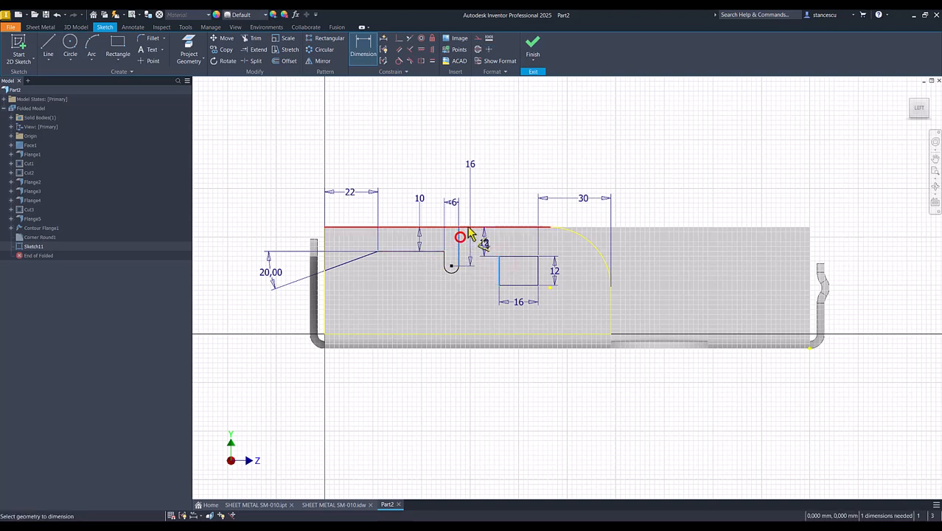
click(483, 145)
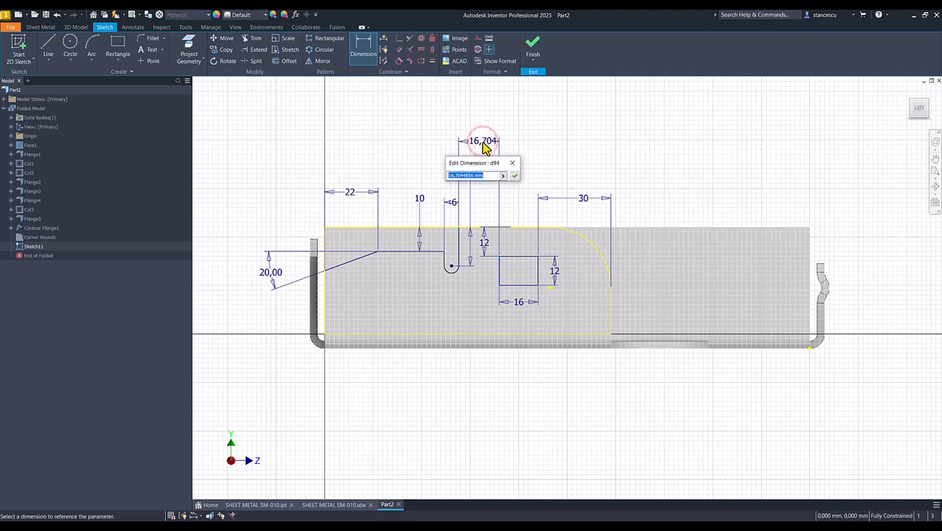
text(16)
key(Return)
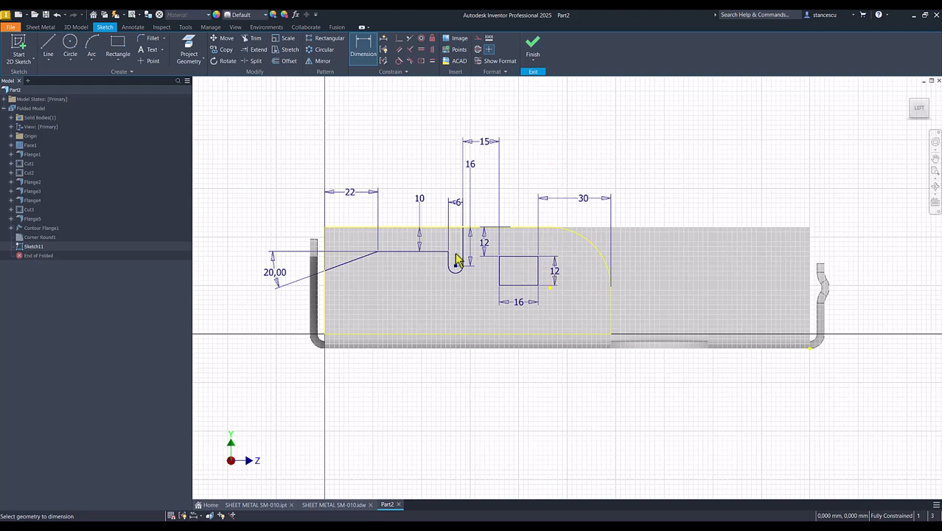
- Finish the sketch and cut the rectangular window and the notched top-edge profile through the flange's thickness
click(532, 50)
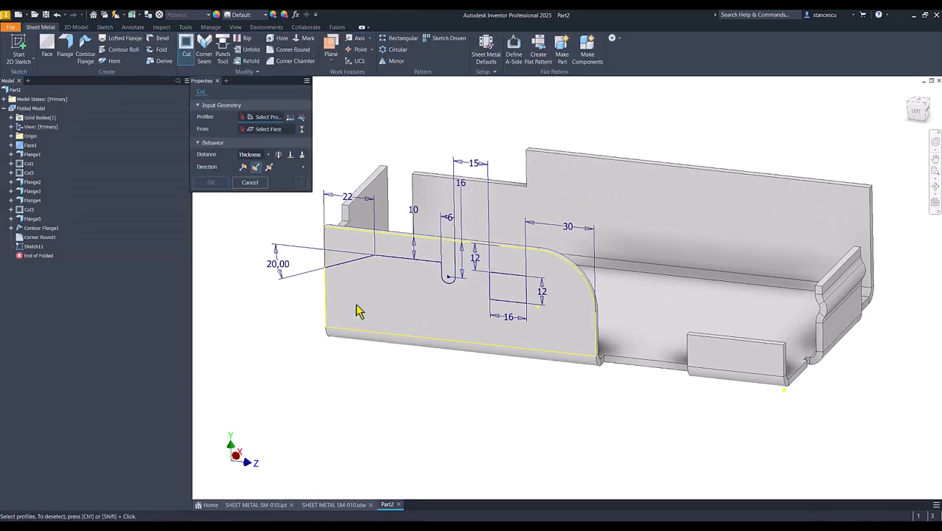
click(510, 289)
click(429, 251)
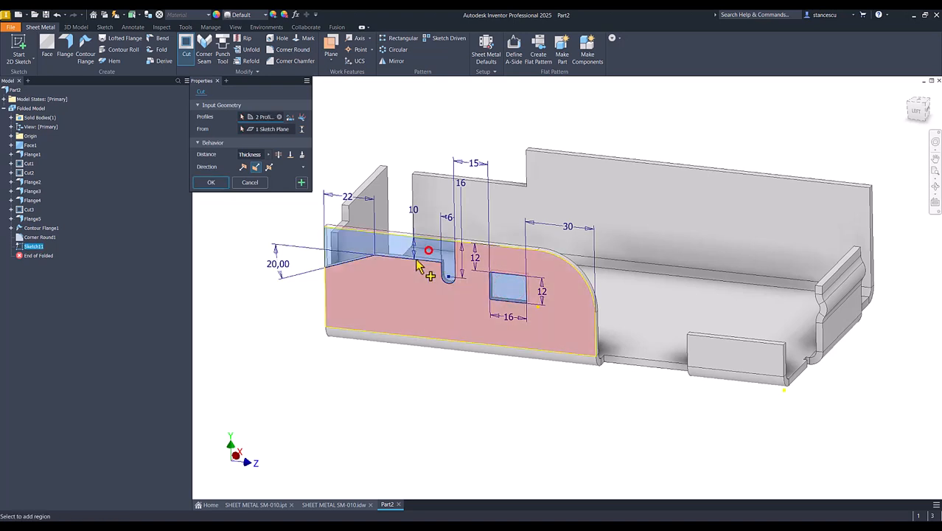
click(210, 183)
key(F6)
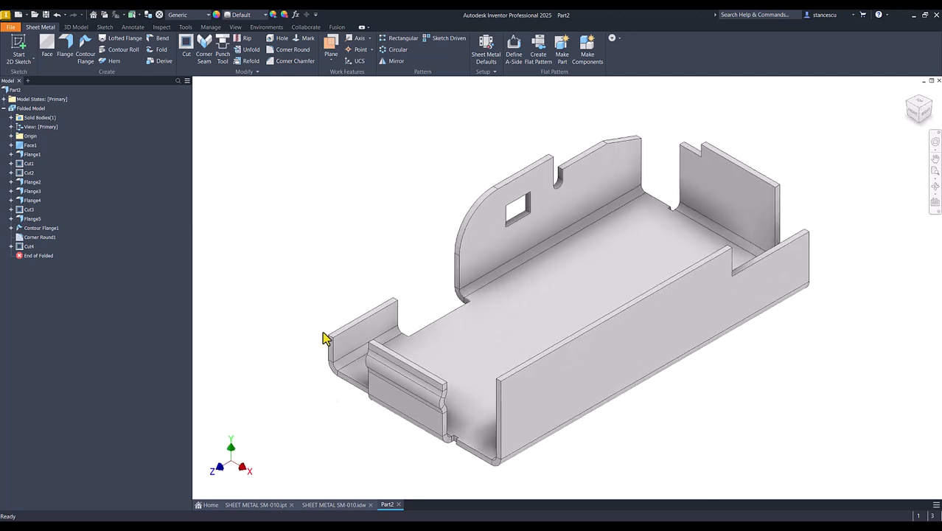
- Check the oblong slot dimensions in the SM-010 drawing and start a sketch on Part2's inner base face
click(334, 504)
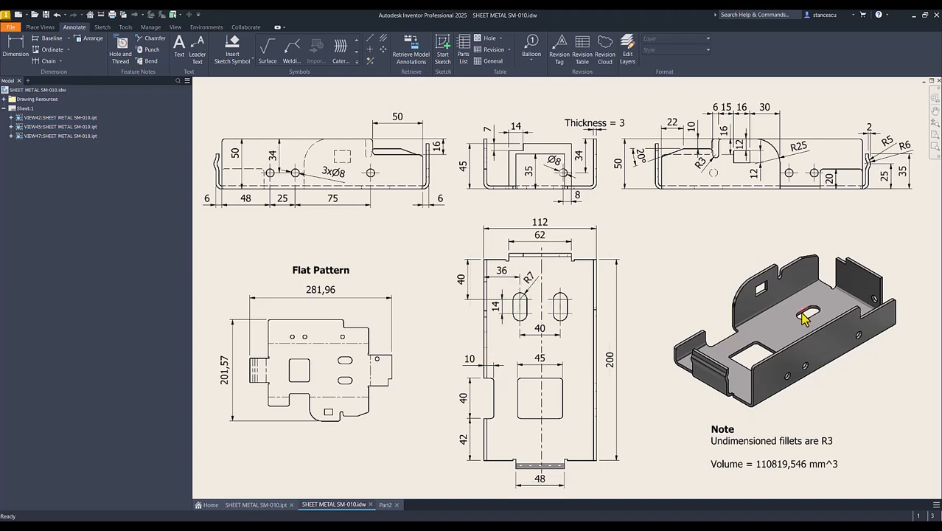
click(542, 295)
key(Escape)
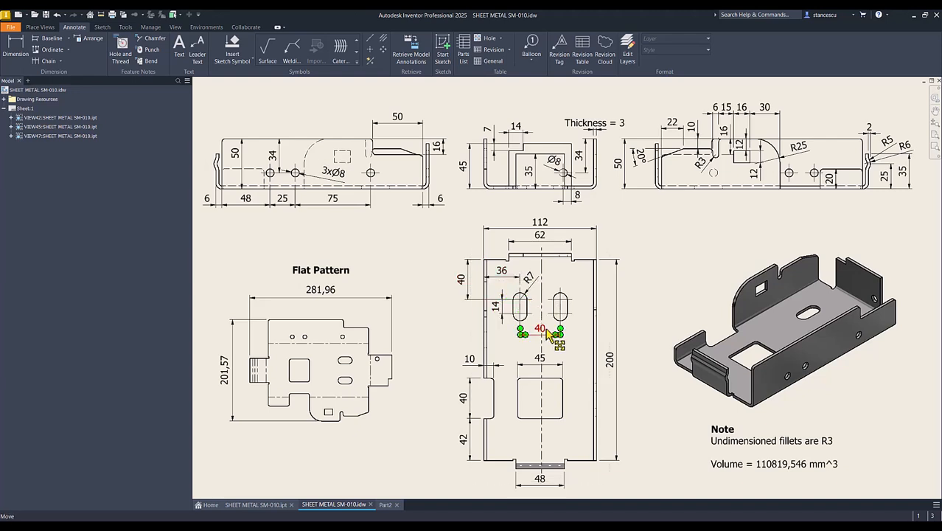
click(384, 505)
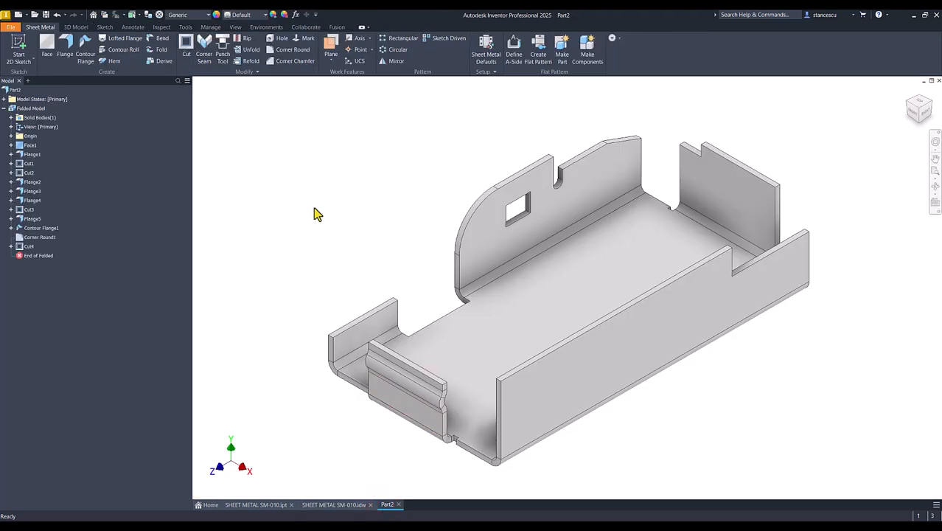
click(565, 272)
click(628, 268)
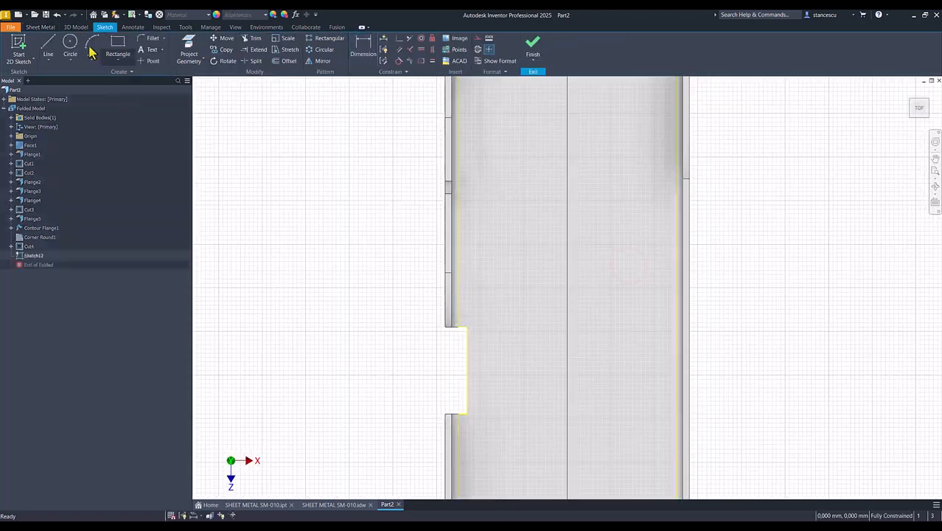
- Draw a vertical centre-to-centre slot on the base with 14 mm between centres and a width of 7*2 mm
click(118, 65)
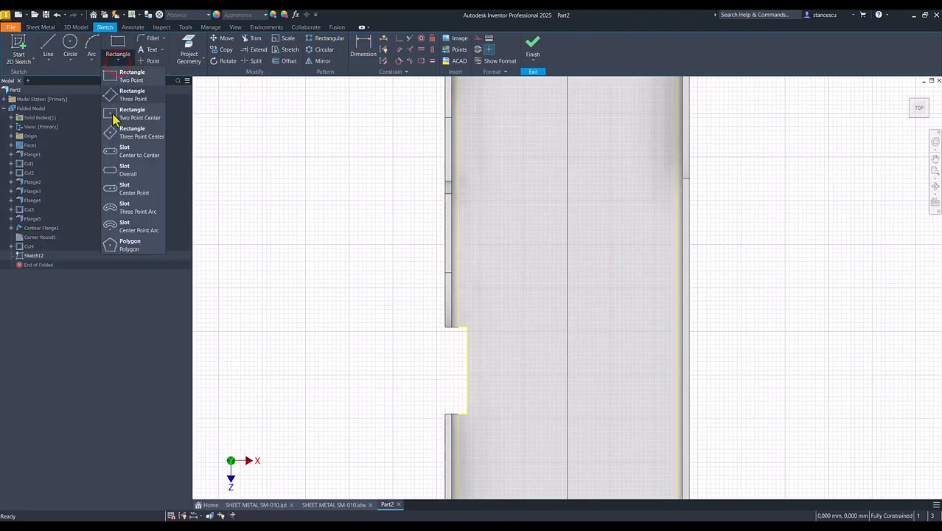
click(127, 154)
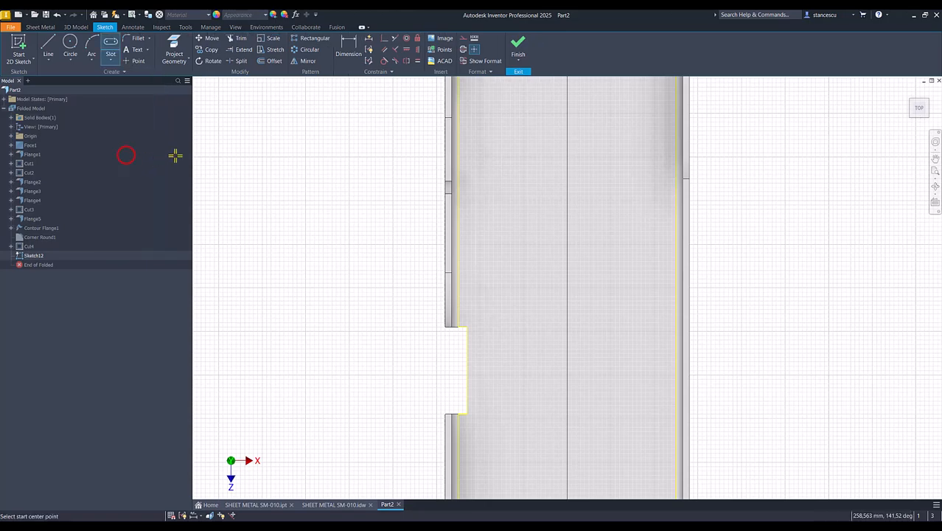
scroll(519, 190, down, 3)
click(520, 194)
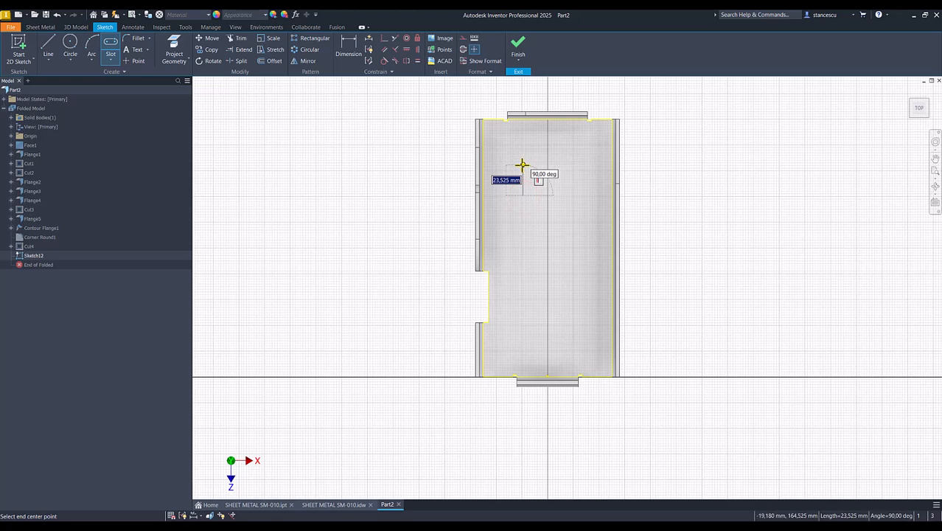
text(14)
key(Return)
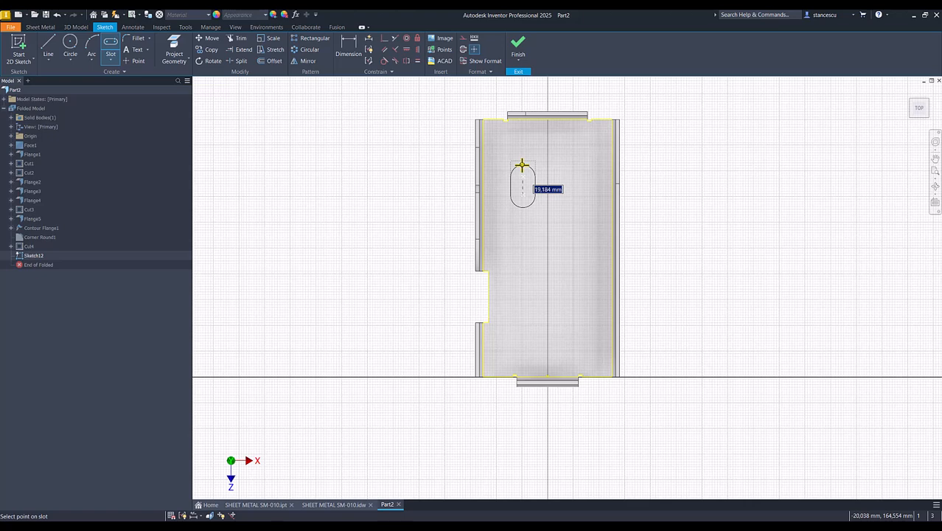
text(7*2)
key(Return)
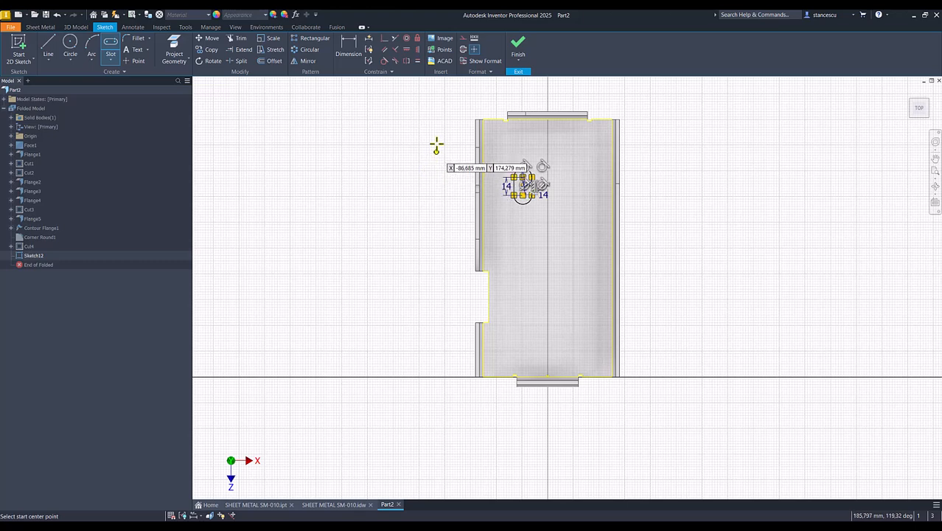
- Dimension the slot's centre 36 mm from the outer edge of the flange with the rectangular window
click(351, 47)
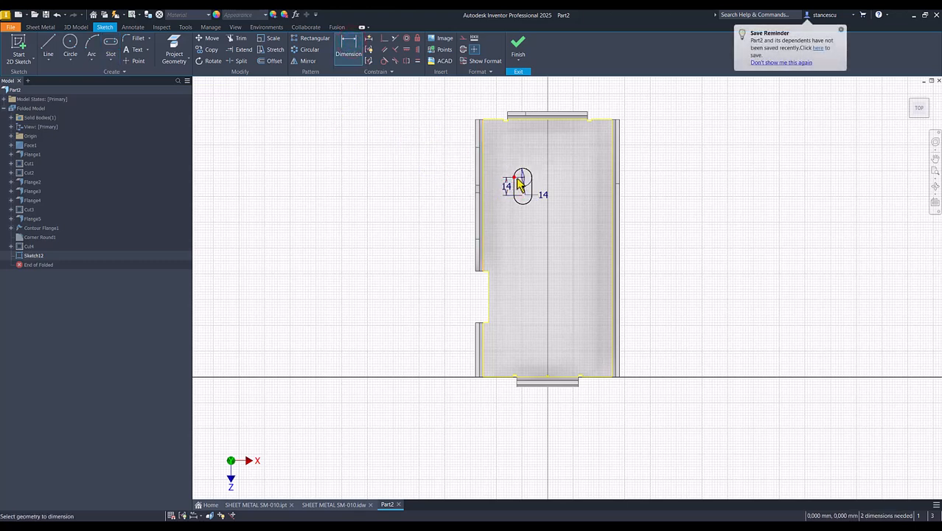
scroll(525, 182, up, 3)
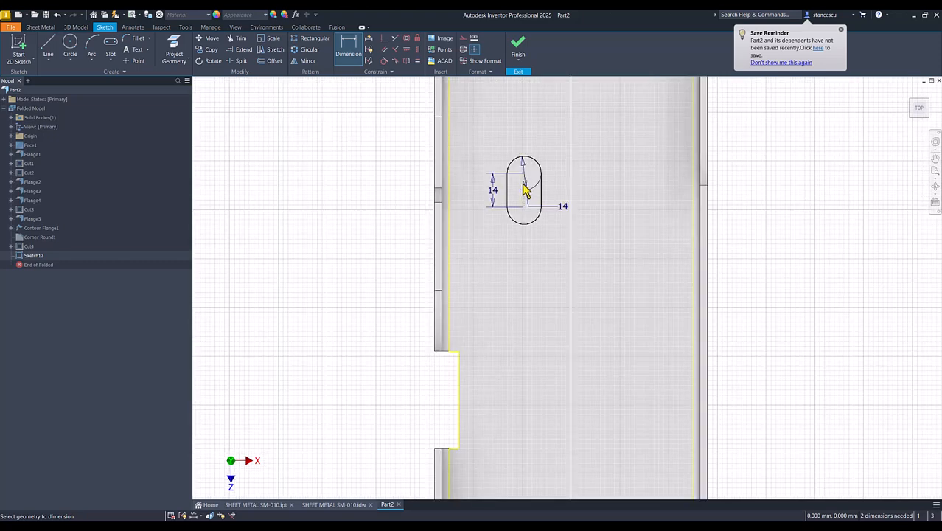
click(523, 200)
click(434, 188)
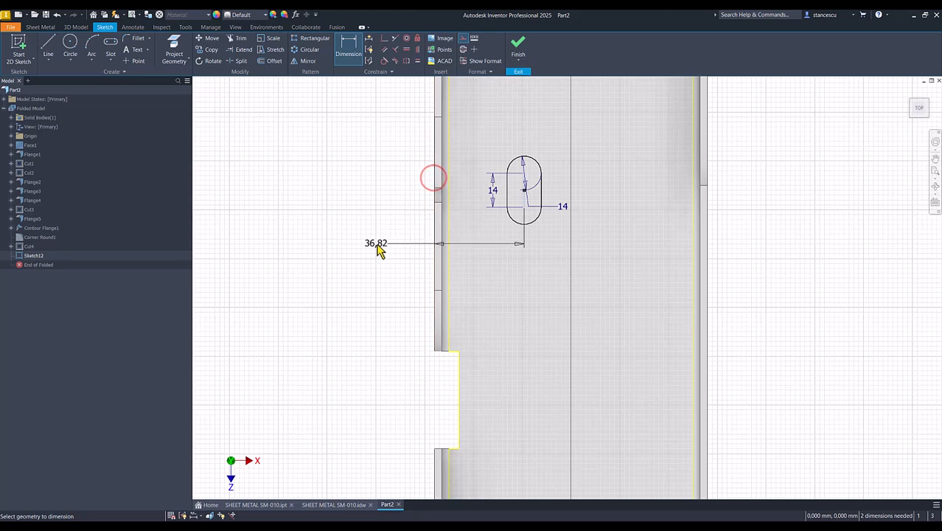
click(376, 247)
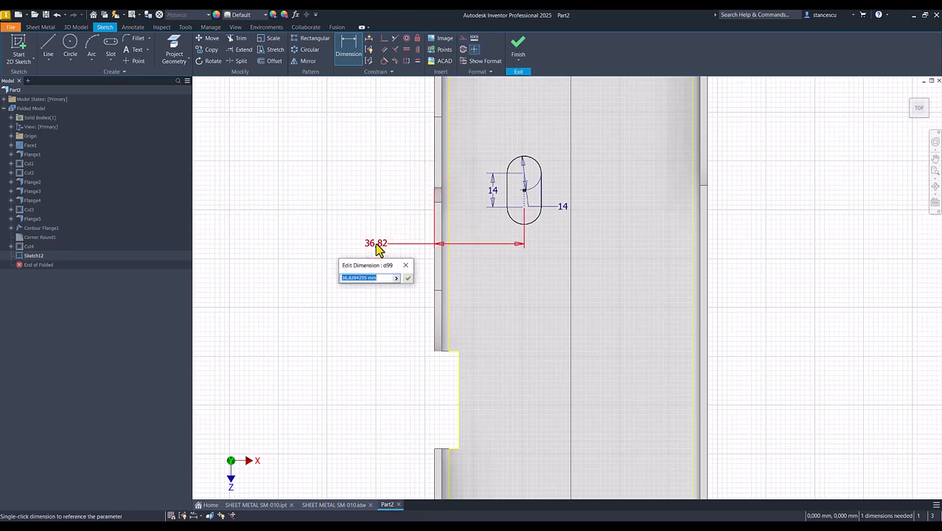
key(Return)
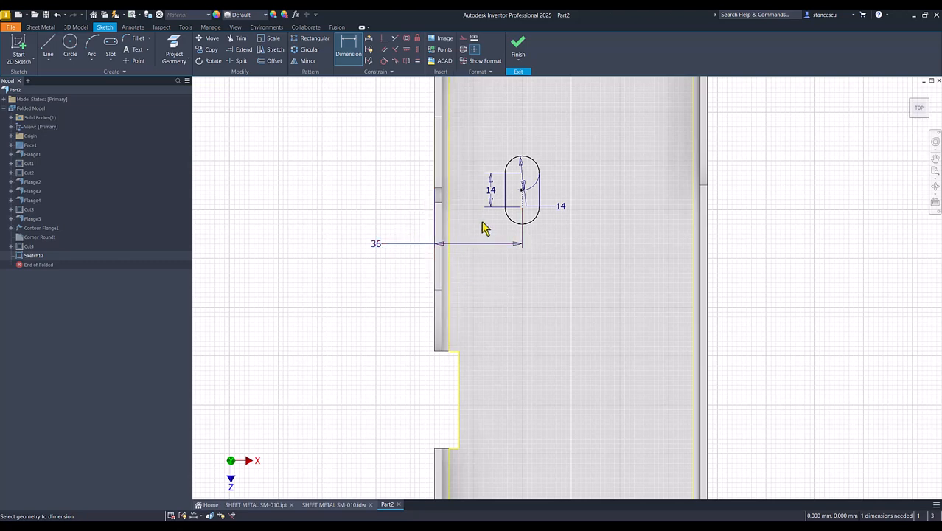
- Dimension the slot's upper arc centre 40 mm from the end edge of the base beside the notched end flange
middle_drag(458, 203, 452, 276)
click(429, 135)
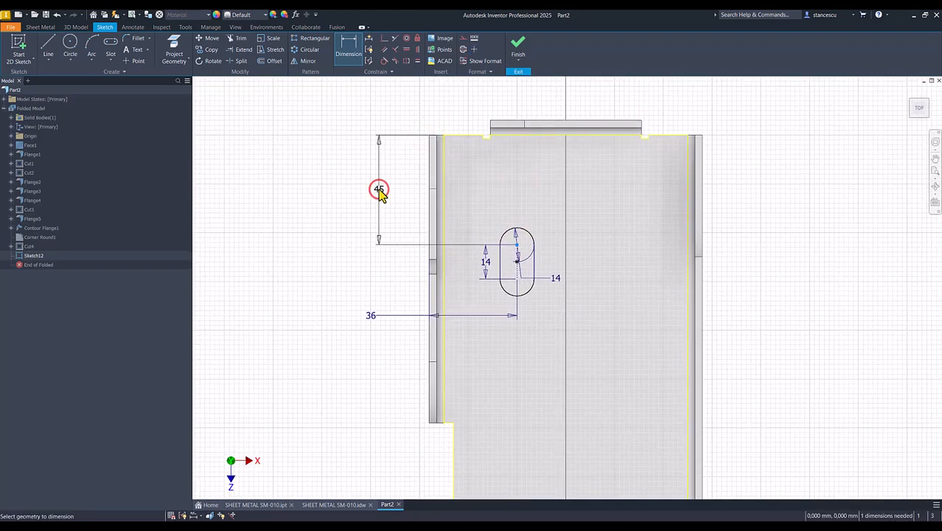
click(379, 190)
text(40)
key(Return)
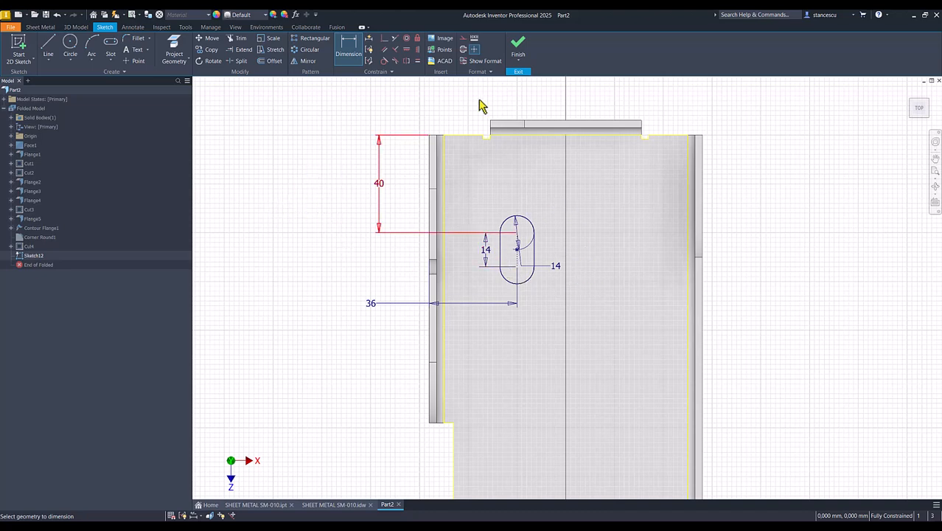
- Finish the sketch and cut the slot profile through the base's thickness
click(514, 49)
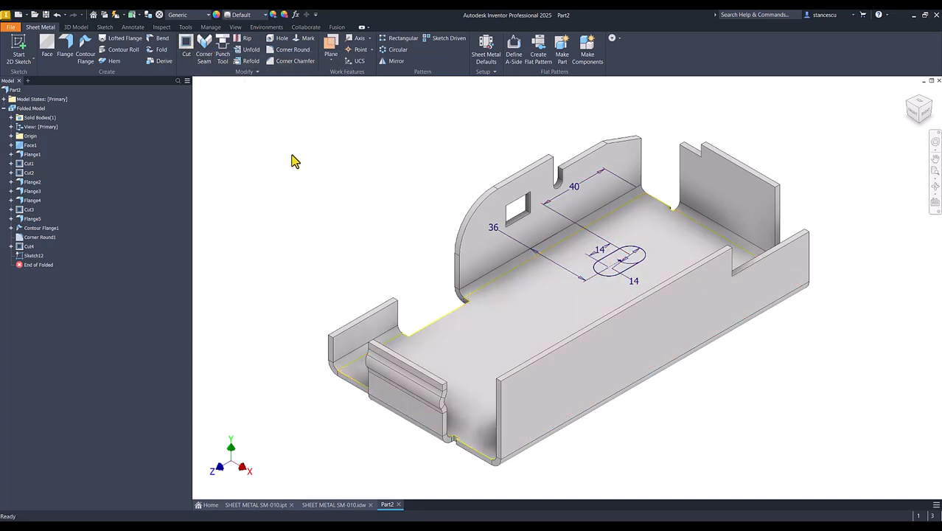
click(186, 42)
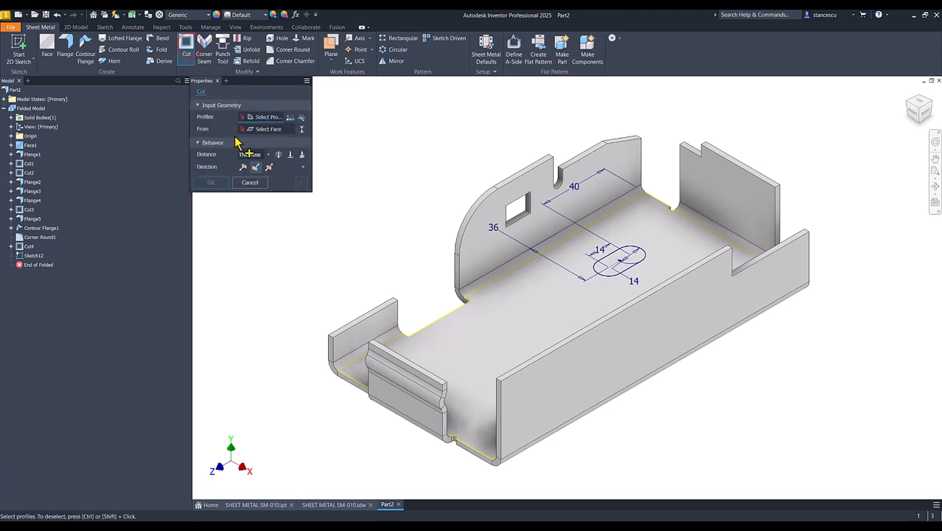
click(602, 267)
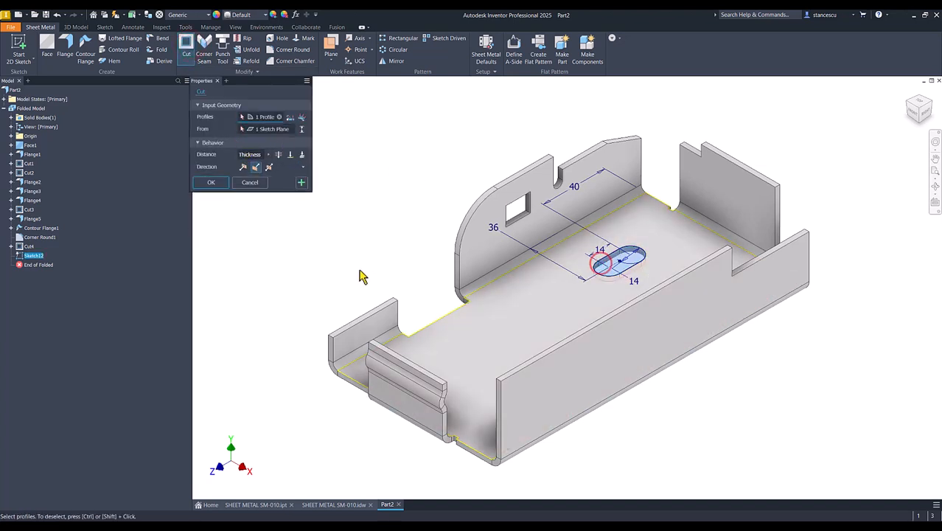
click(211, 183)
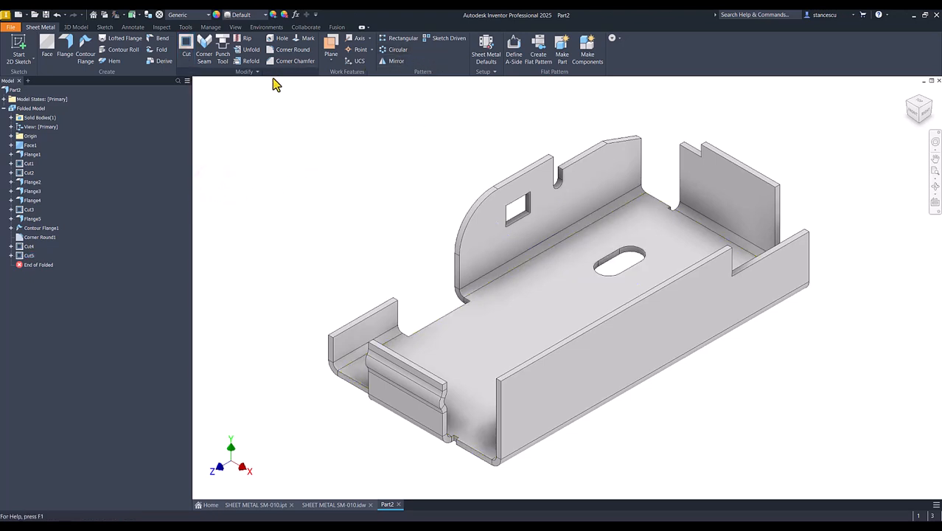
- Mirror the base slot cut about the origin's YZ plane
click(396, 61)
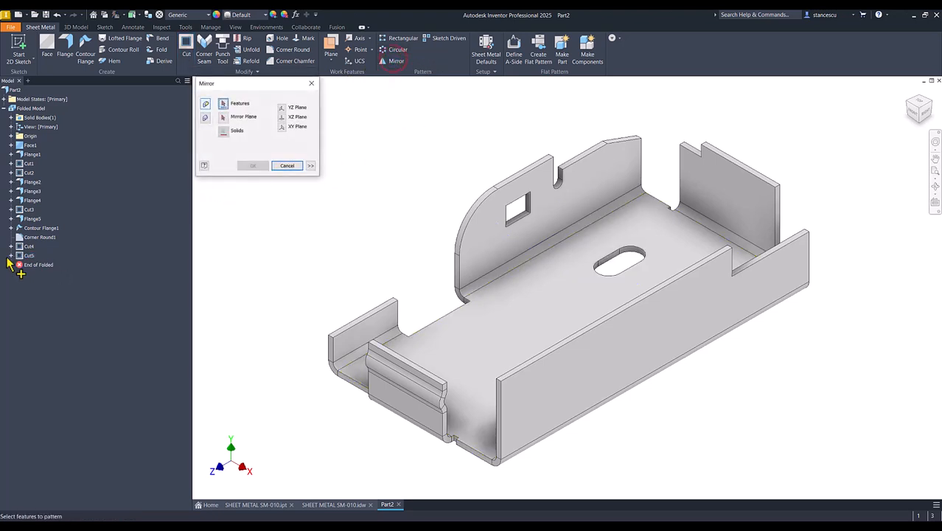
click(21, 255)
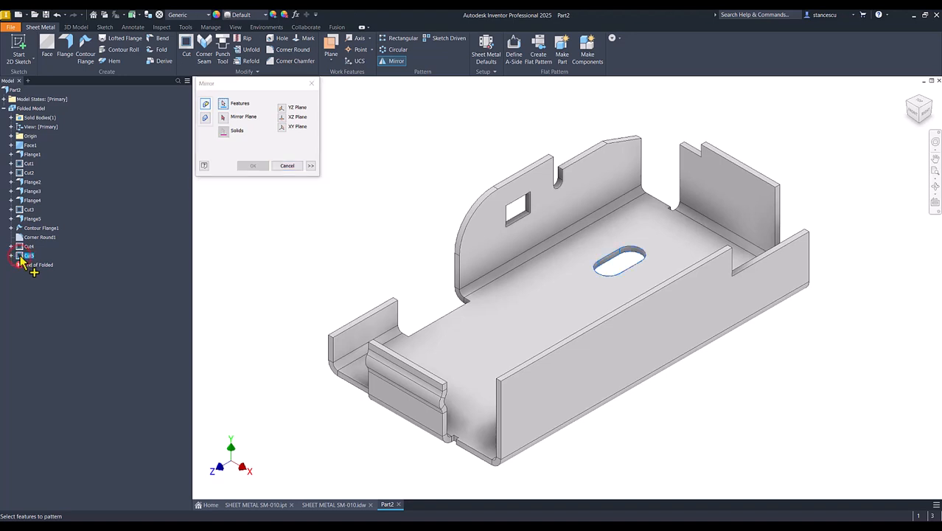
click(223, 116)
click(11, 135)
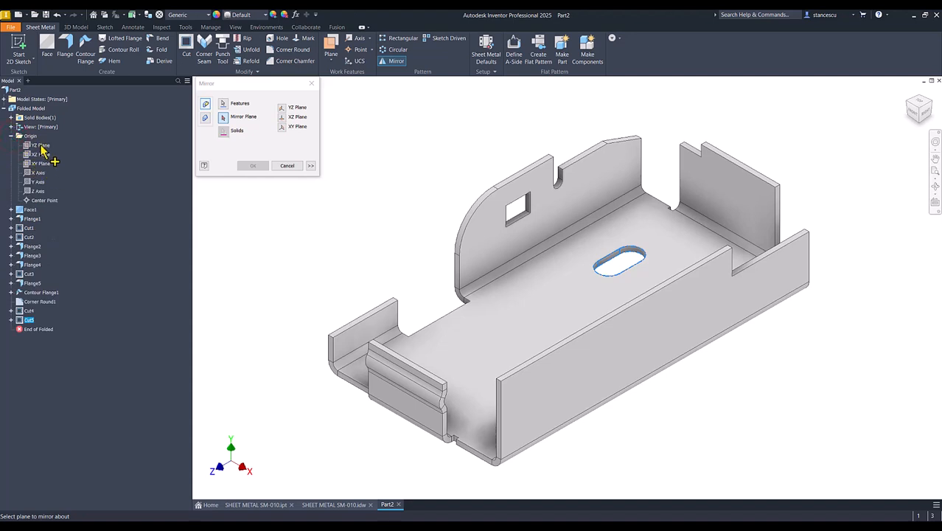
click(41, 146)
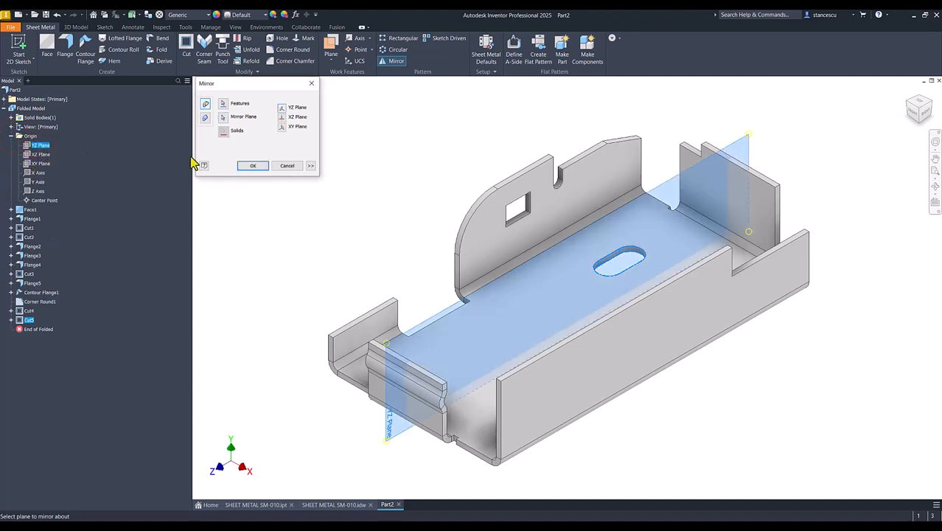
click(253, 165)
- Measure the distance between matching straight edges of the two base slots and return to the home view
shift+middle_drag(449, 249, 600, 257)
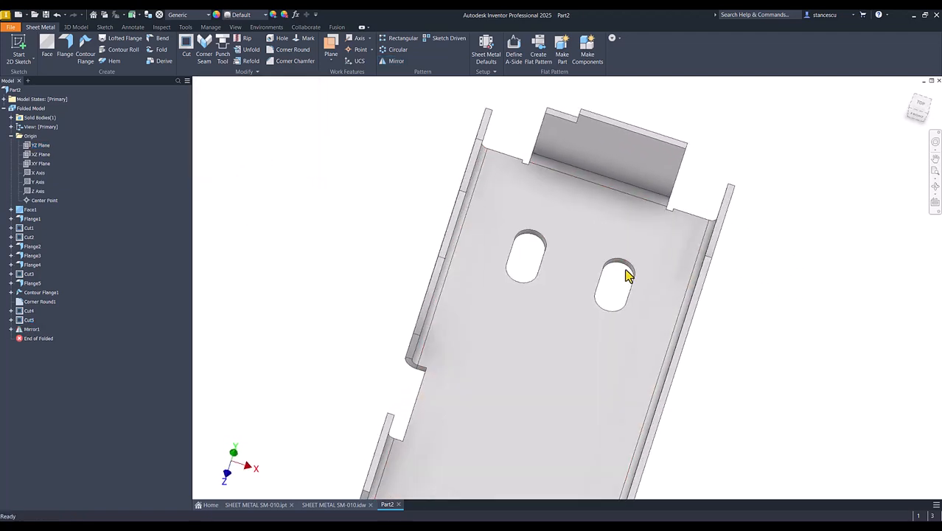
scroll(379, 185, up, 1)
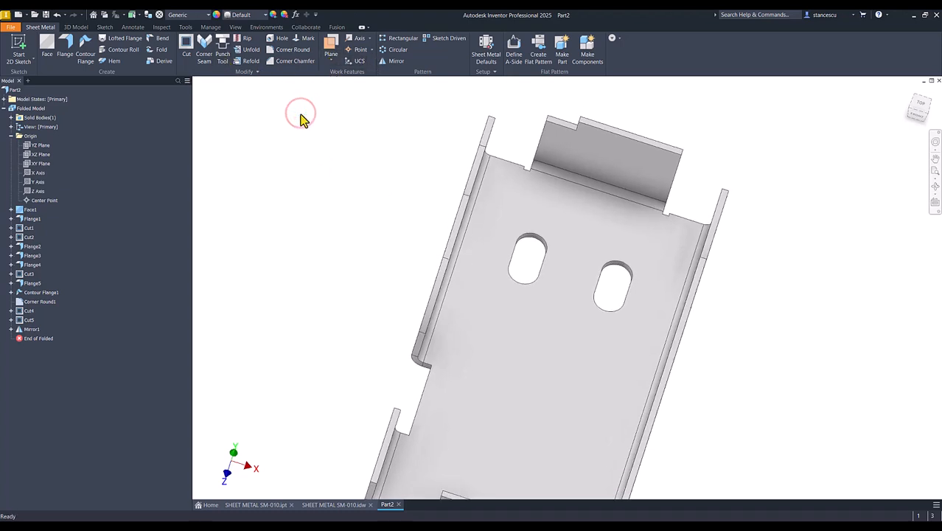
key(m)
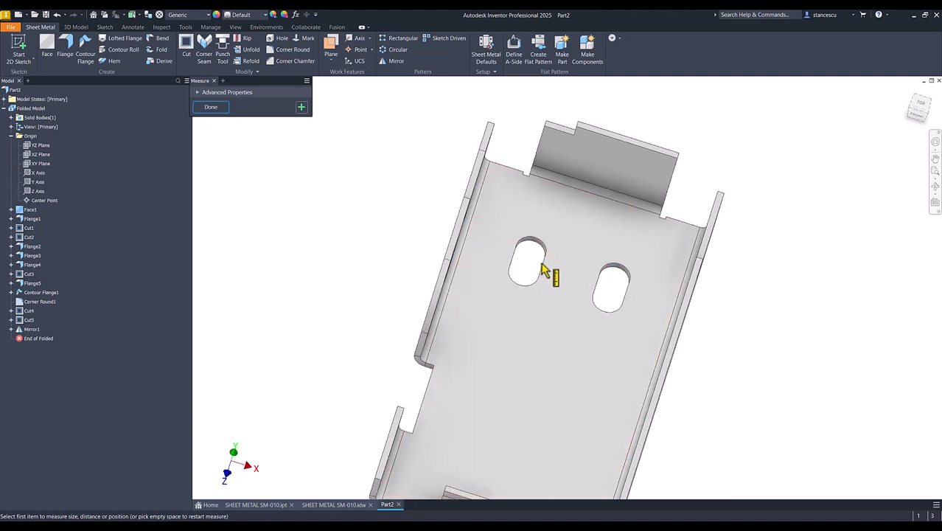
shift+middle_drag(544, 265, 539, 297)
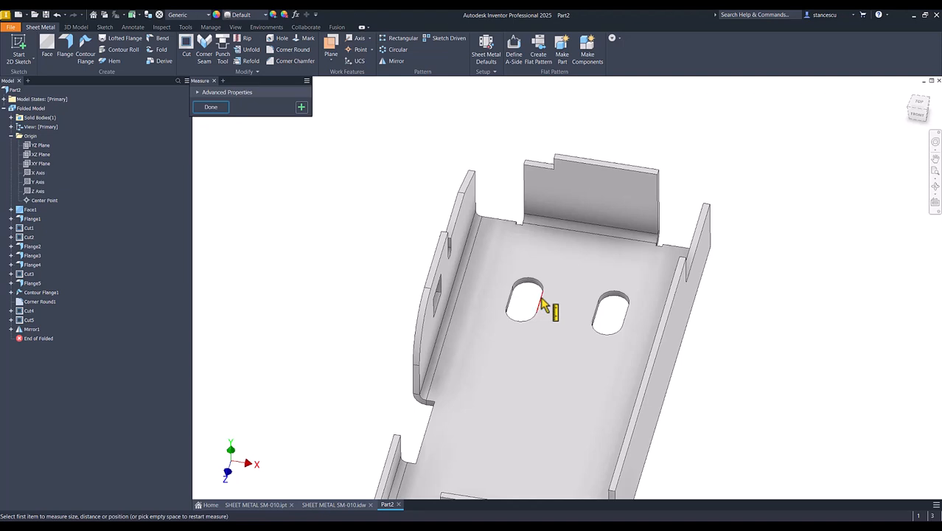
click(542, 301)
click(623, 311)
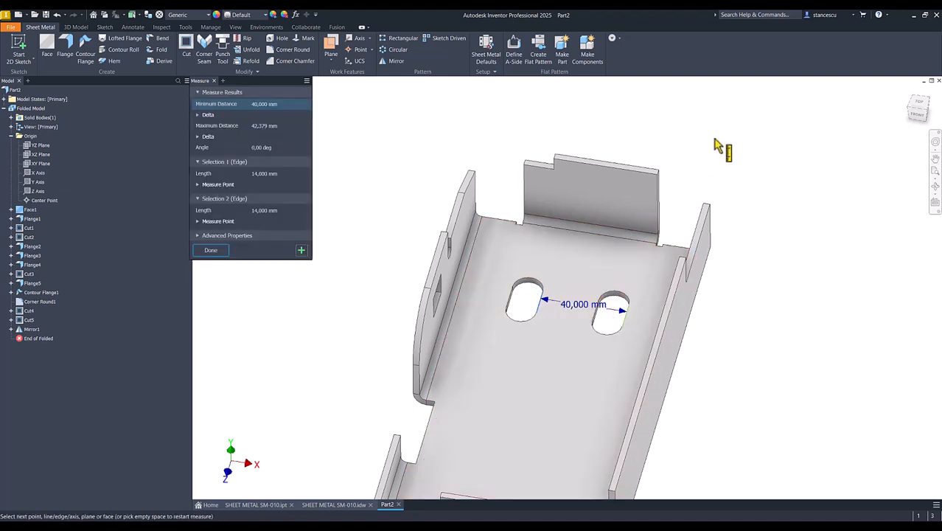
click(223, 251)
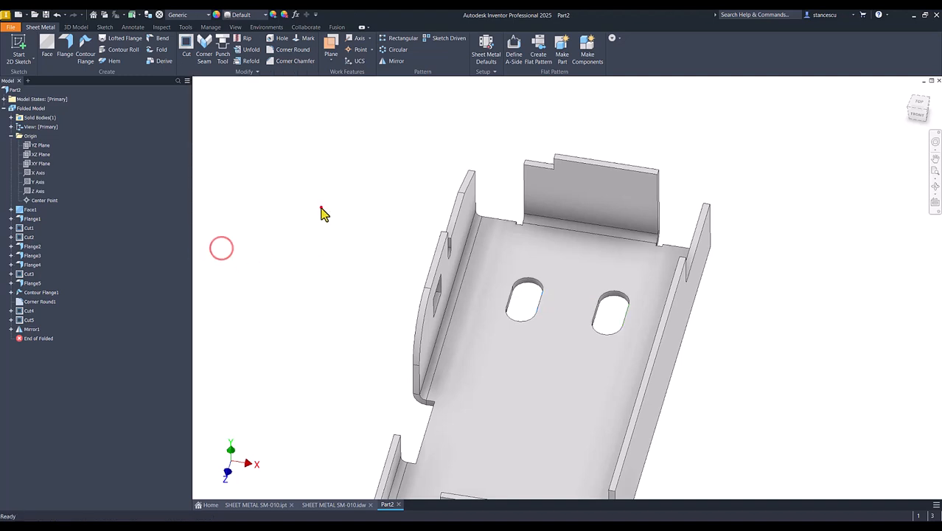
click(322, 211)
key(F6)
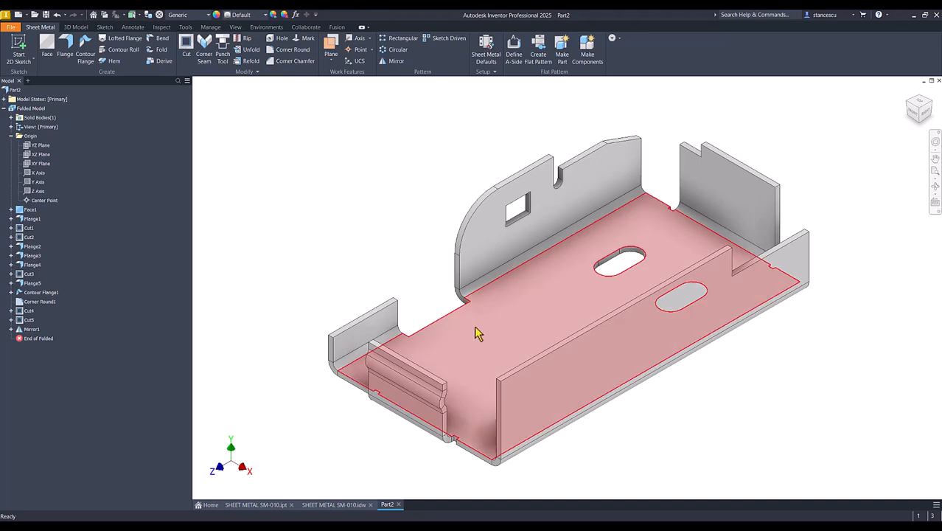
- Check the rectangular base window's dimensions in the SM-010 drawing and start a sketch on Part2's inner base face
click(345, 505)
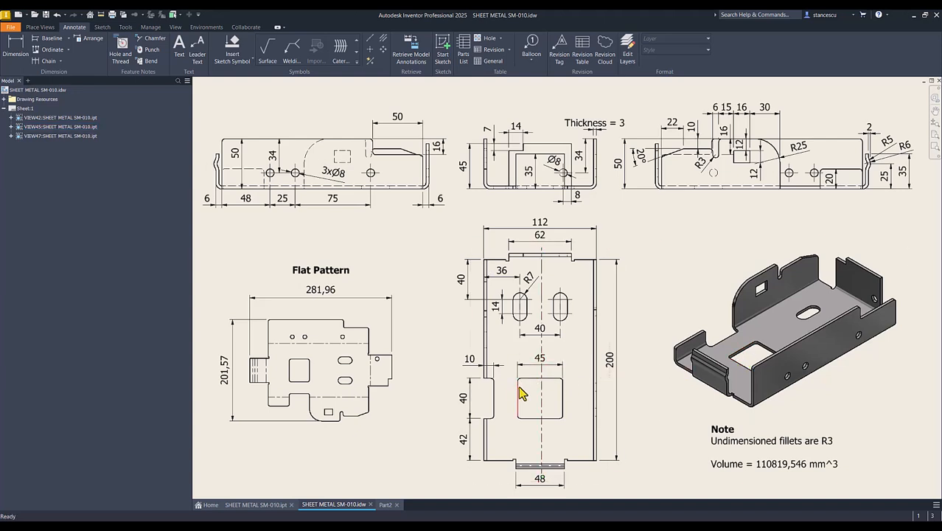
click(542, 364)
click(386, 504)
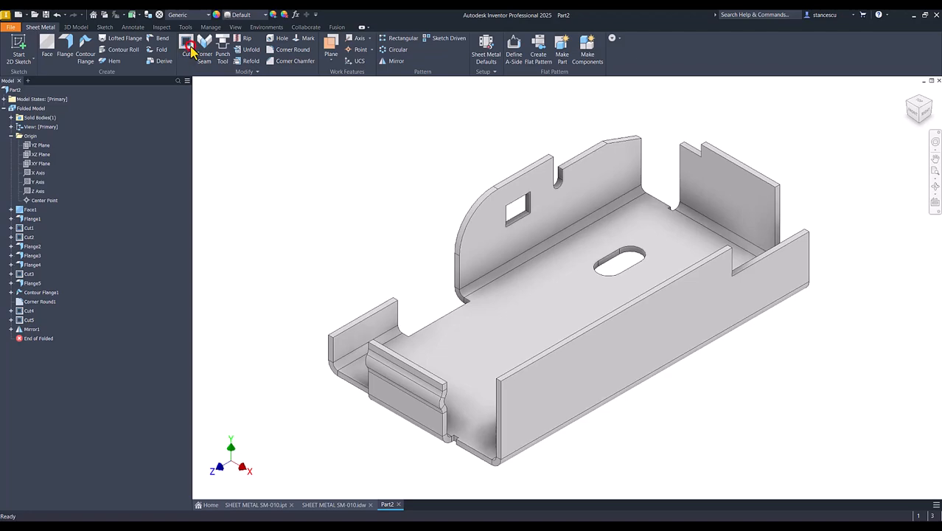
key(s)
click(494, 336)
click(566, 322)
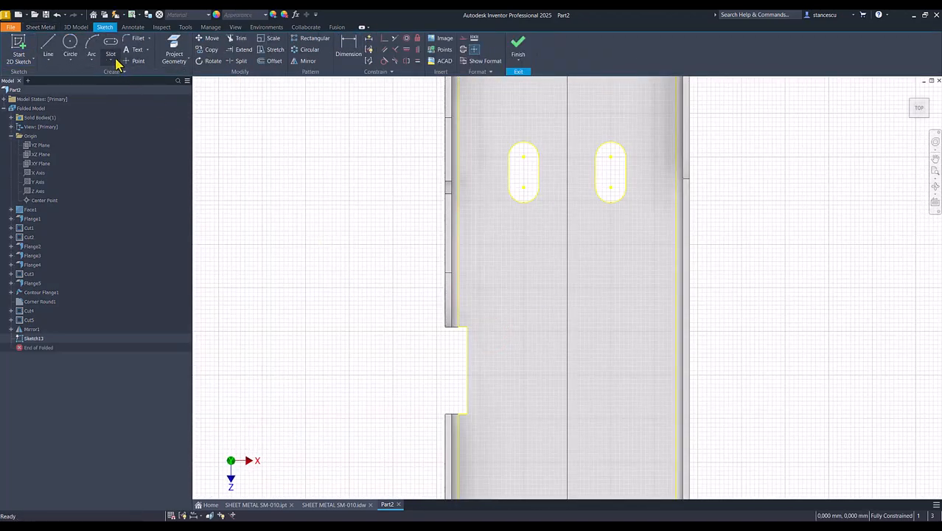
click(111, 59)
click(116, 118)
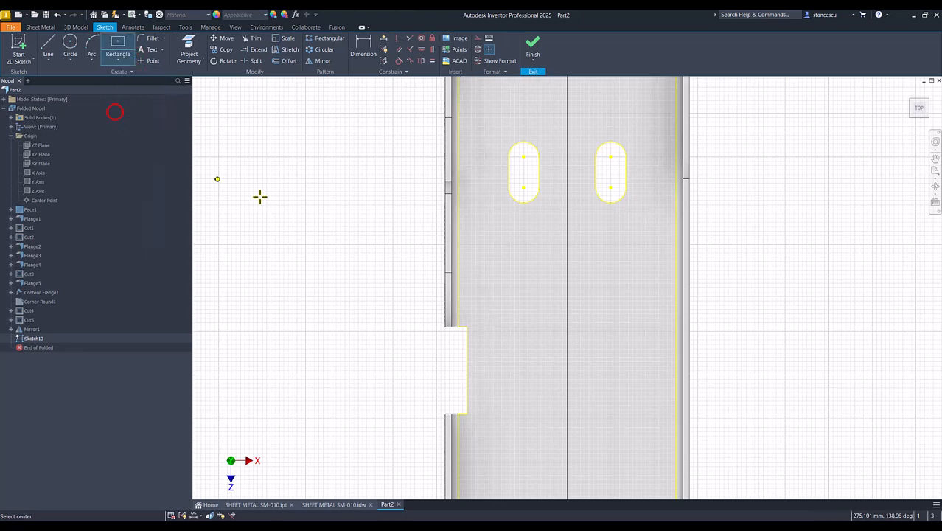
click(523, 317)
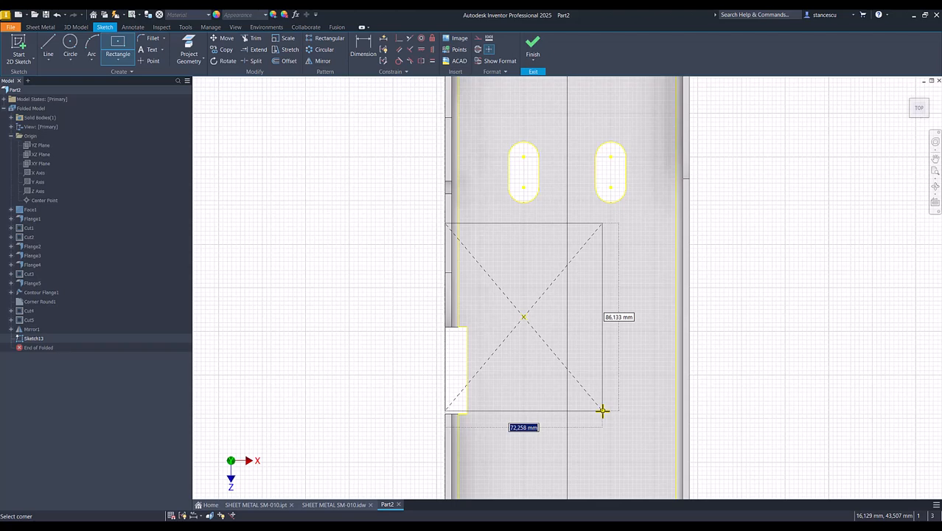
key(Escape)
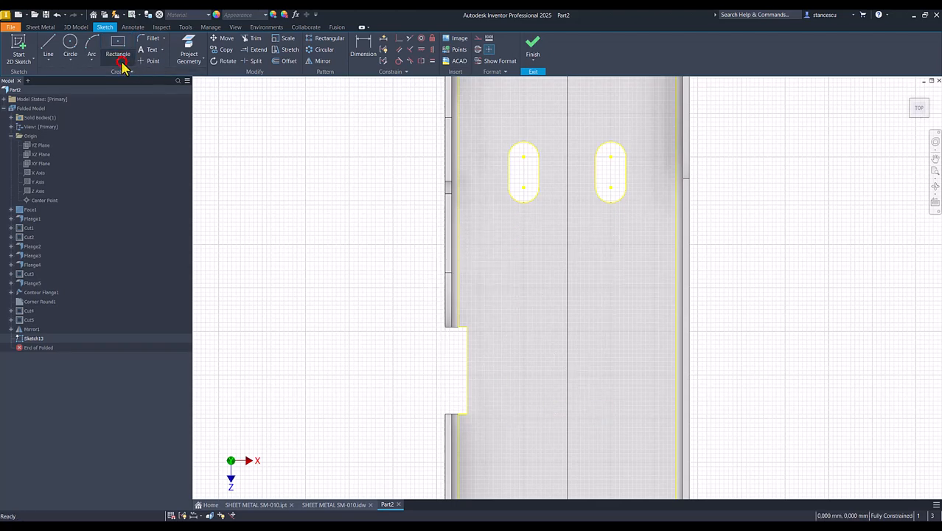
- Draw a two-point rectangle 45 mm wide on the base, beside the rectangular side notch
click(122, 66)
click(126, 78)
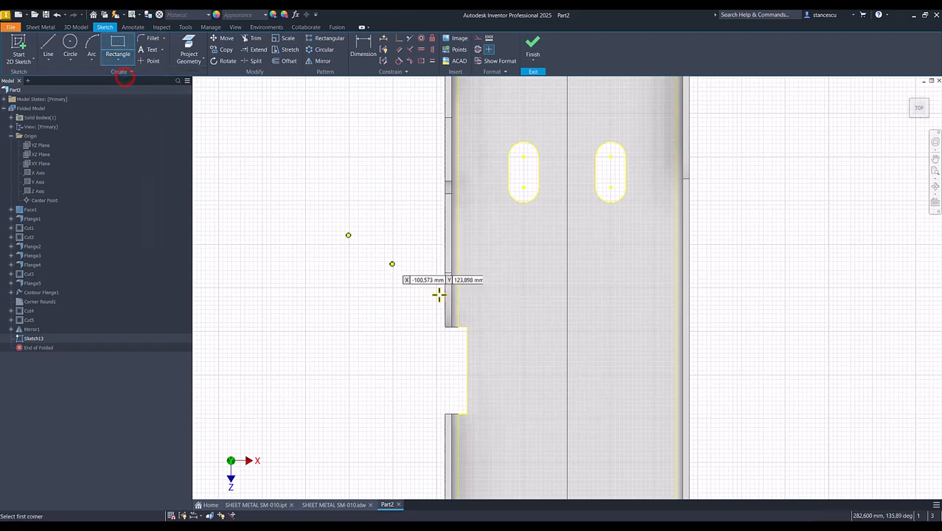
click(530, 322)
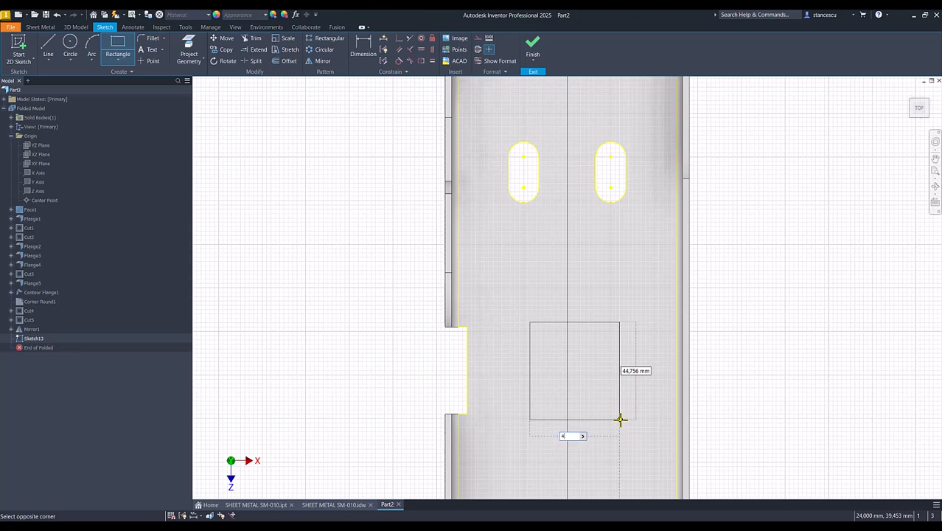
text(45)
key(Return)
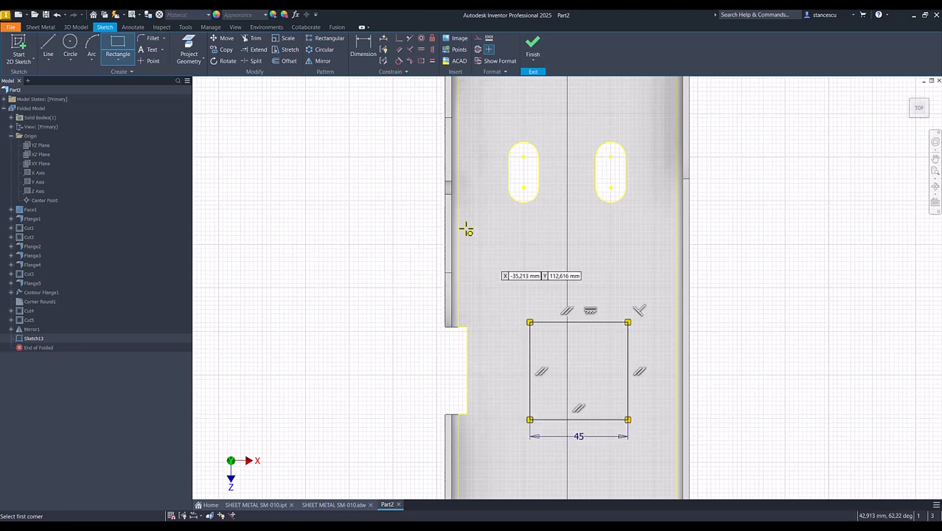
- Make the rectangle's upper and lower edges coincident with the midpoints of the side notch's two short edges
click(399, 37)
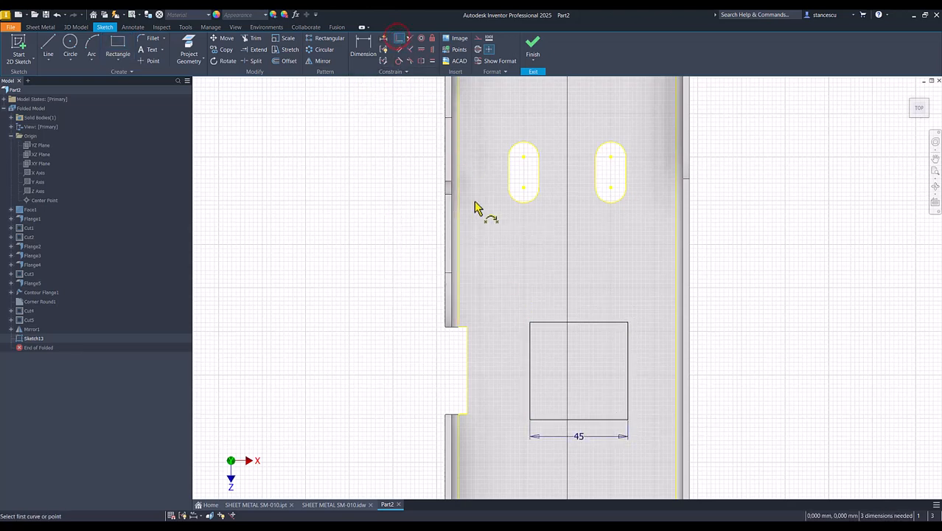
click(547, 322)
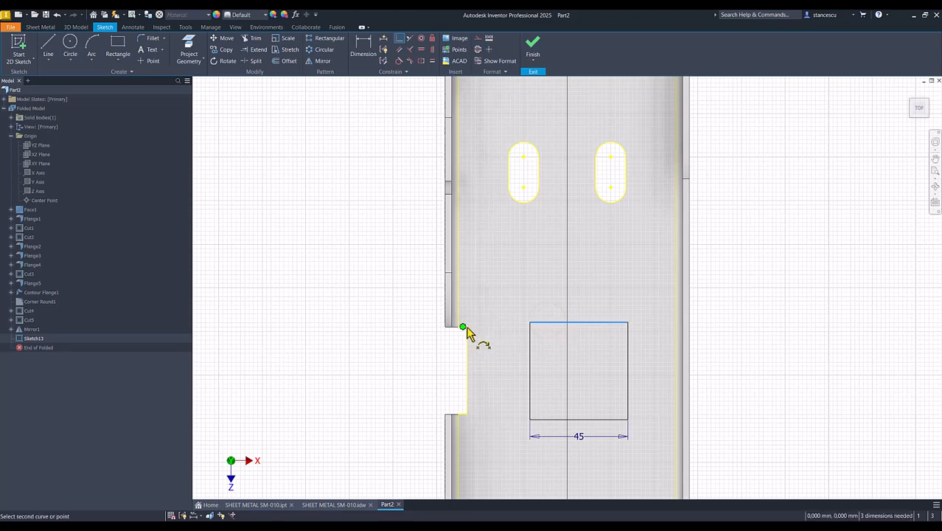
click(463, 327)
click(551, 425)
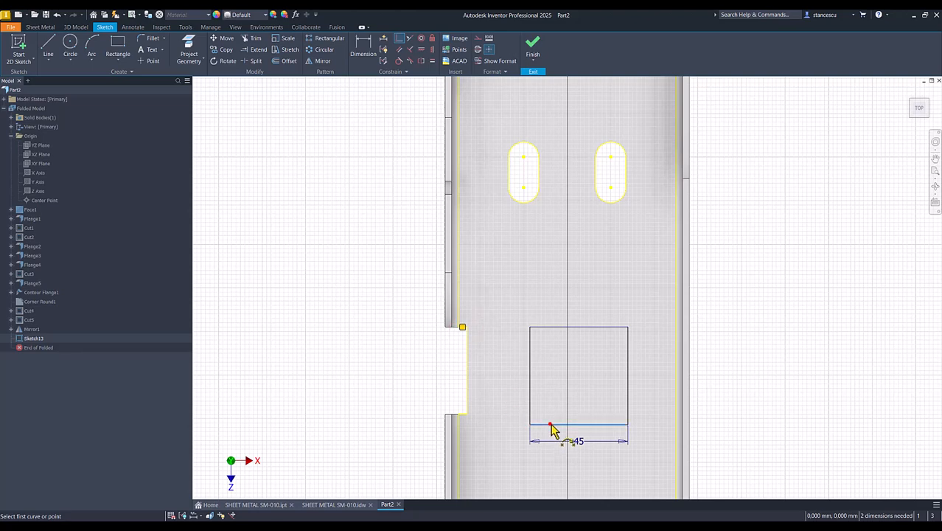
click(463, 414)
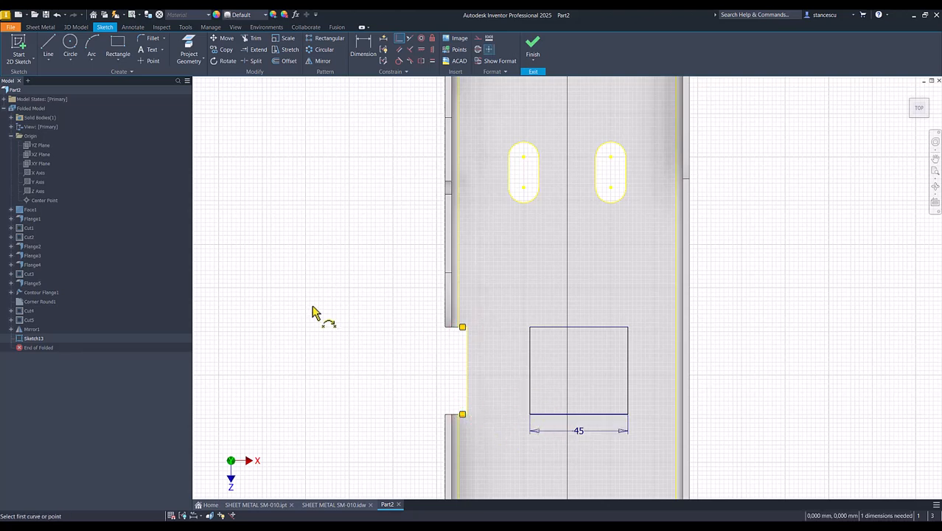
- Finish the sketch and cut the rectangular window through the base's thickness
click(532, 45)
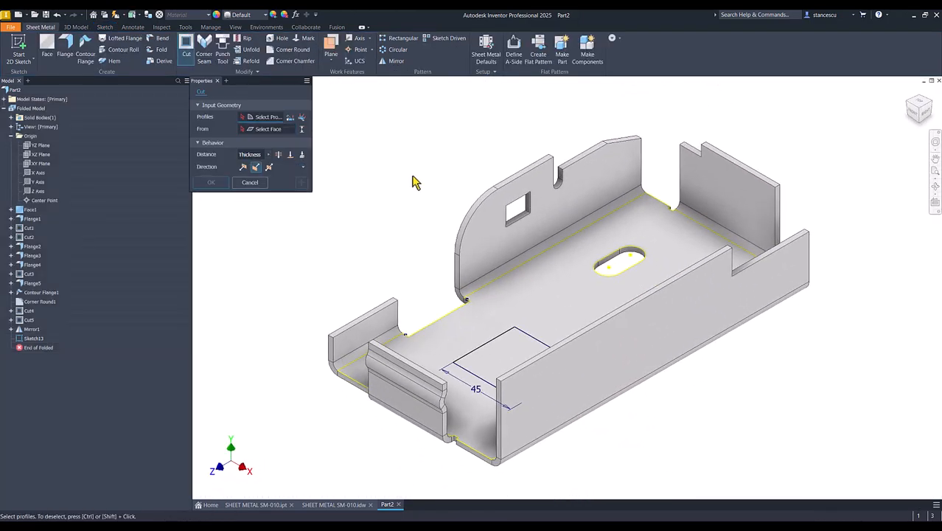
click(509, 336)
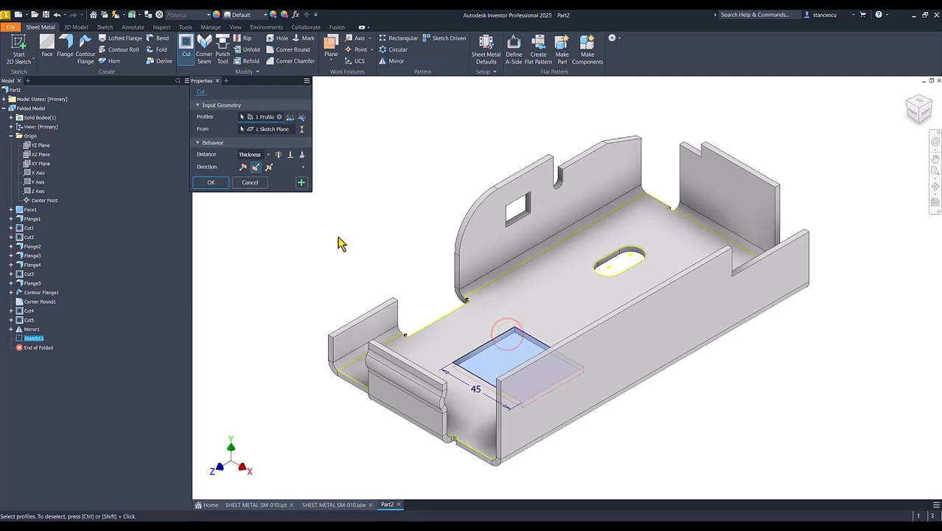
click(217, 185)
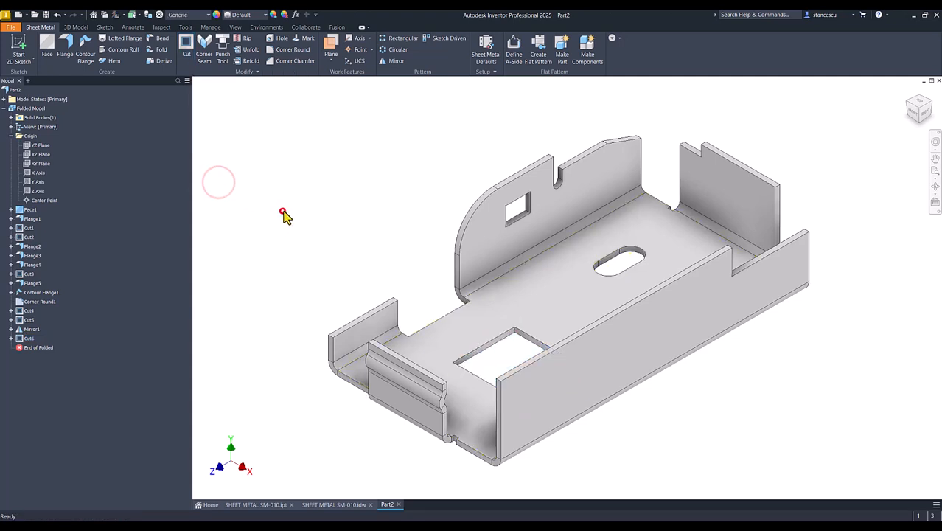
key(F6)
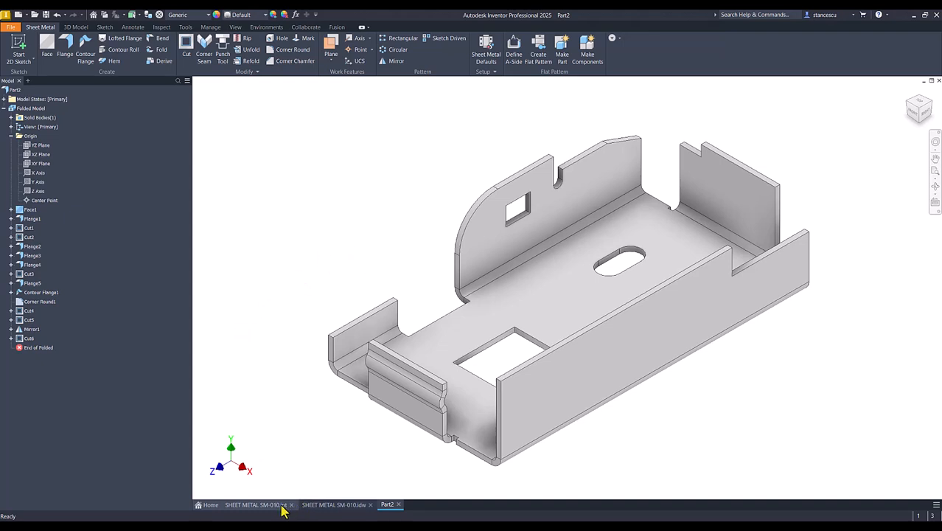
- Examine the remaining holes and rounded corners on the finished SHEET METAL SM-010.ipt model from several angles
click(258, 505)
shift+middle_drag(752, 420, 258, 344)
shift+middle_drag(308, 313, 700, 142)
scroll(686, 166, down, 3)
shift+middle_drag(649, 199, 687, 305)
key(F6)
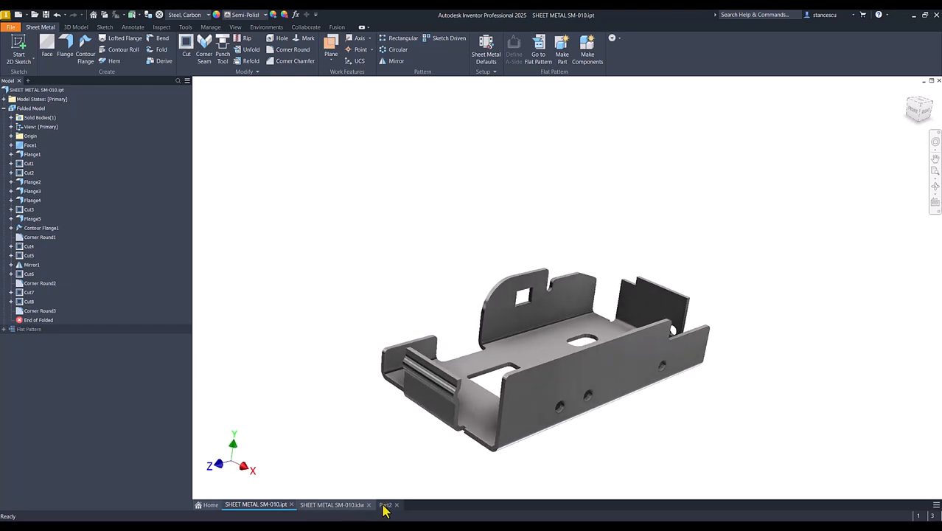
- In Part2, set up a 3 mm Corner Round and select the short side flange's upper corners and the adjoining side notch's corners
click(336, 504)
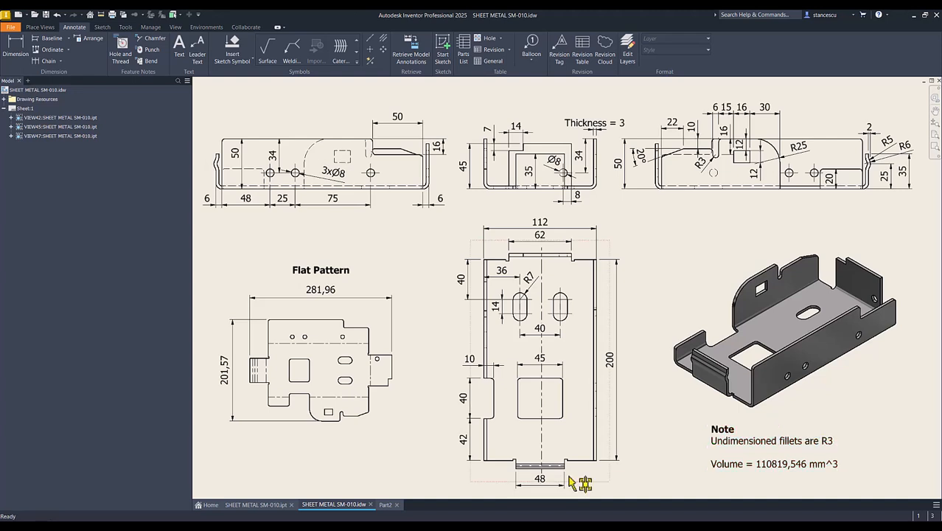
click(385, 505)
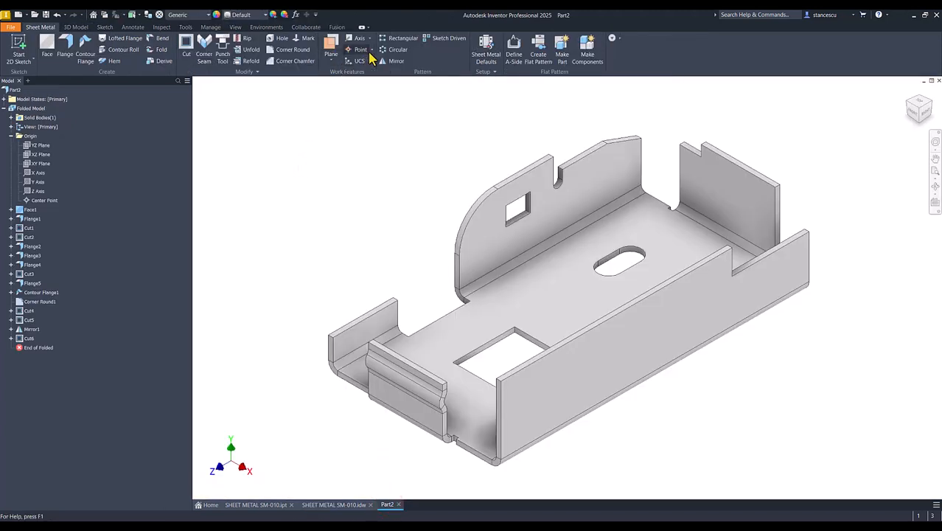
click(292, 49)
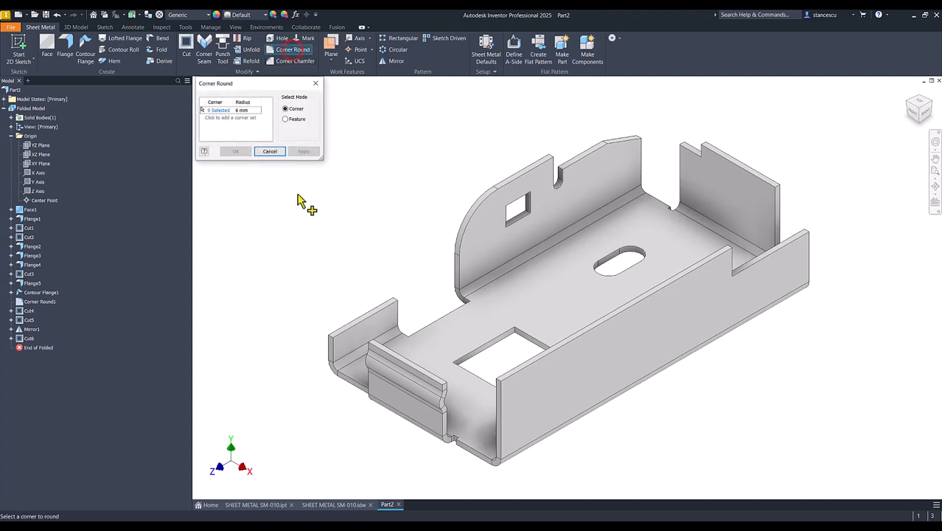
click(241, 109)
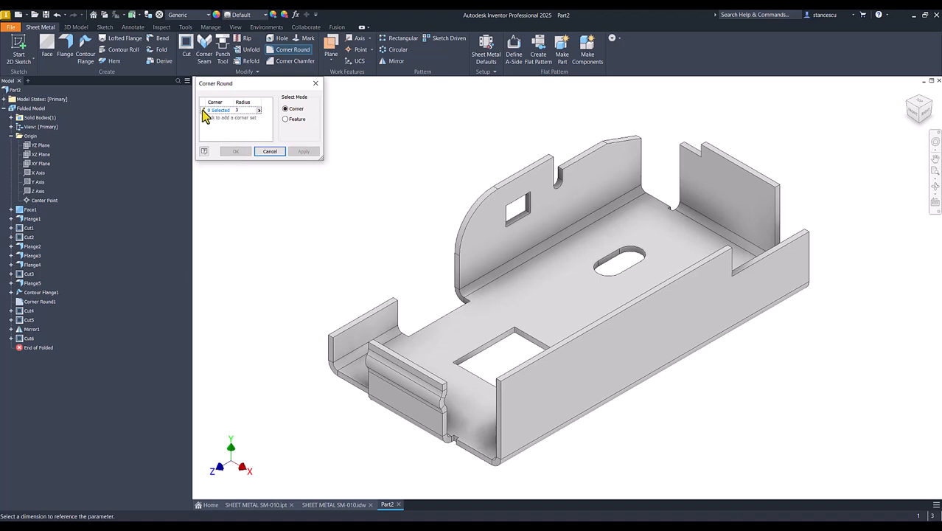
click(331, 341)
click(396, 300)
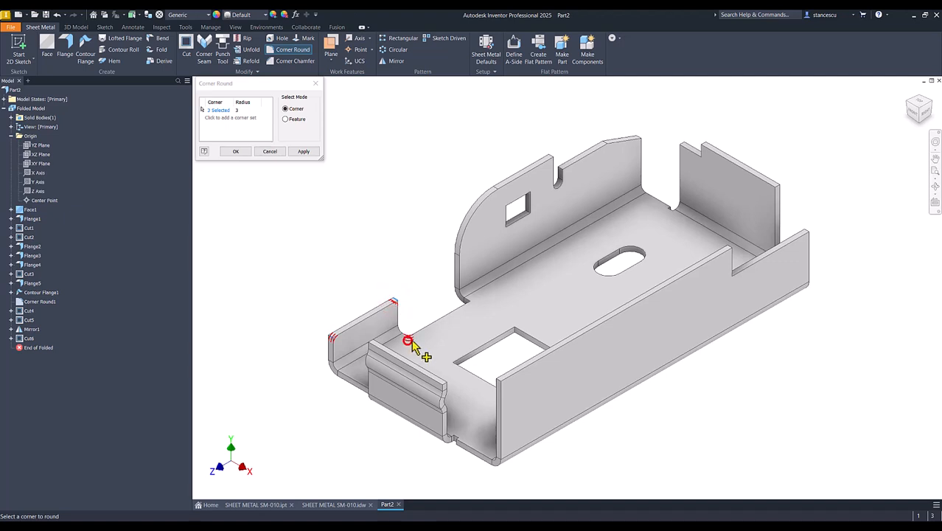
click(466, 301)
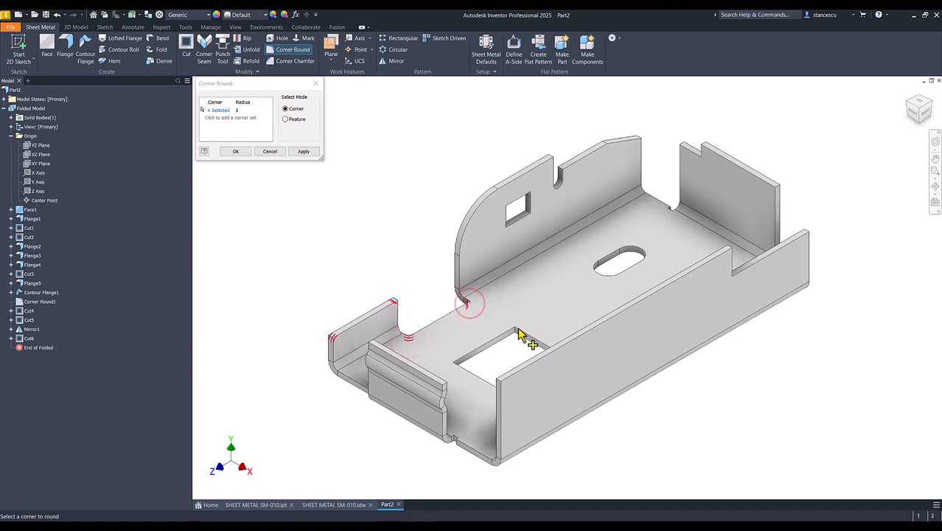
- Add the four corners of the base's rectangular window to the 3 mm corner round selection
click(515, 329)
click(454, 367)
shift+middle_drag(459, 375, 611, 372)
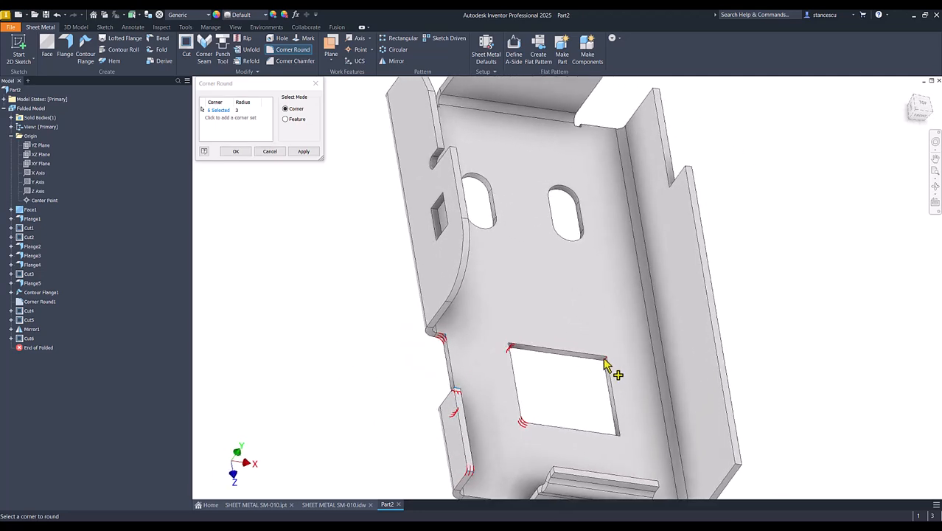
click(604, 359)
shift+middle_drag(620, 441, 725, 222)
- Add the upper corners of the tall flange's narrow slot and the flange's sloped outer end corner to the corner round
scroll(719, 219, up, 2)
click(710, 197)
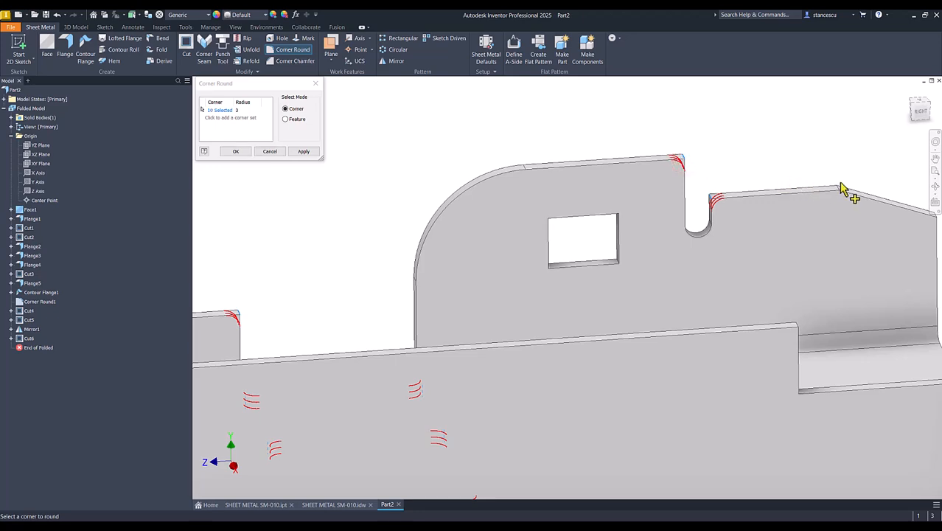
shift+middle_drag(928, 221, 844, 196)
click(844, 193)
- Add the long flange's two step corners and two upper end corners, and create the 3 mm corner round
shift+middle_drag(774, 217, 522, 375)
click(524, 368)
click(536, 401)
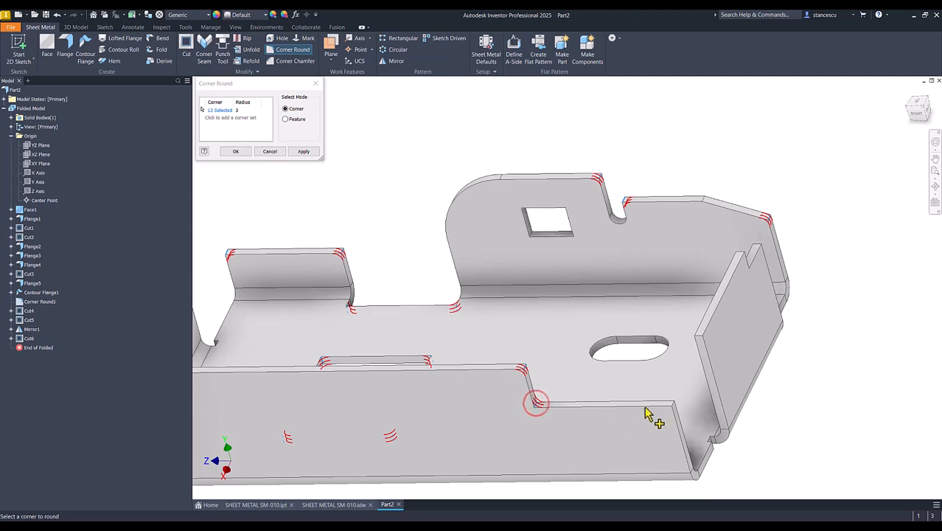
shift+middle_drag(672, 407, 755, 218)
shift+middle_drag(553, 289, 457, 275)
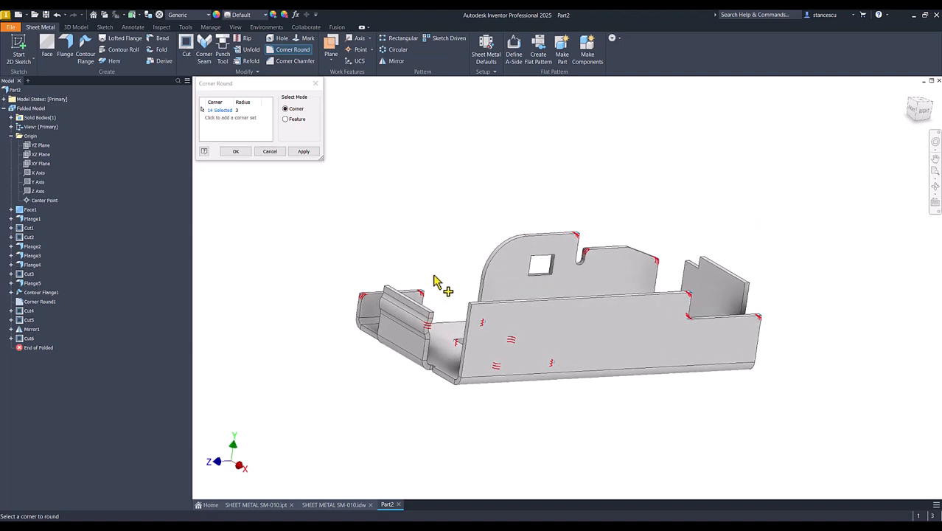
click(471, 305)
shift+middle_drag(459, 311, 461, 210)
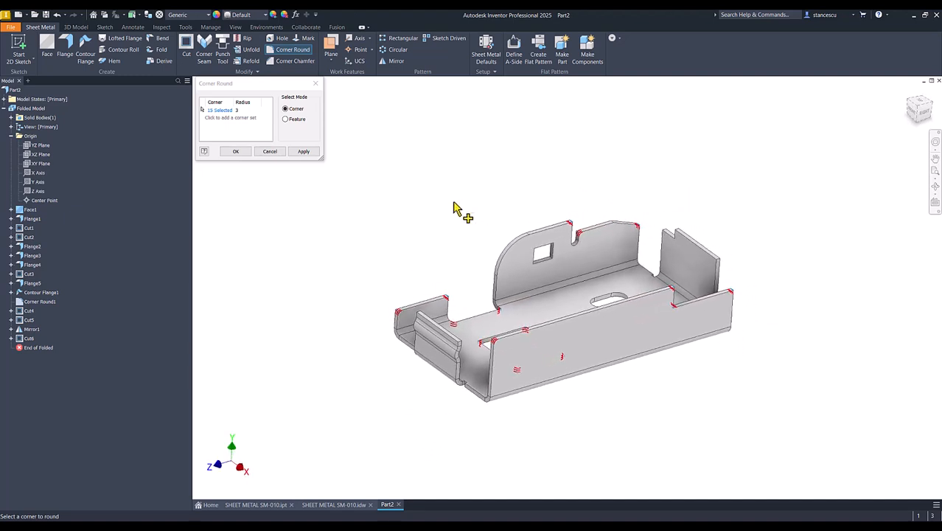
key(F6)
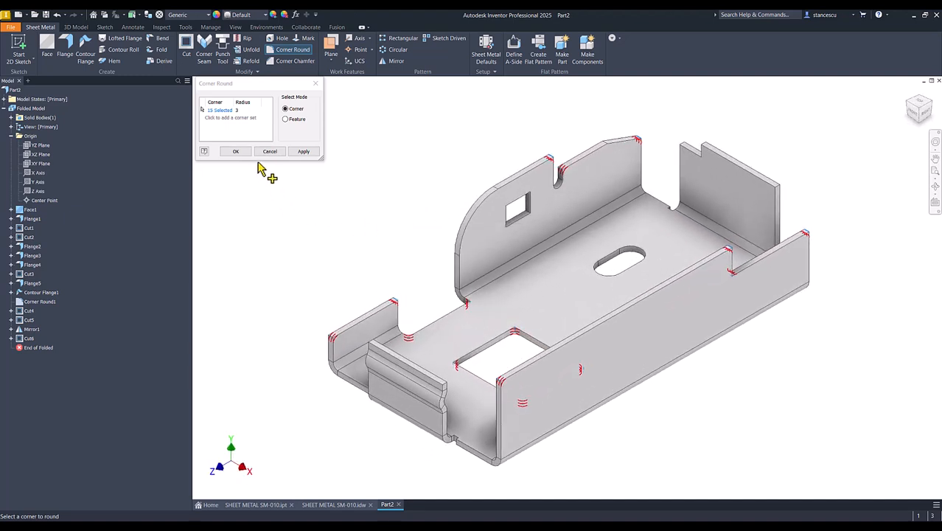
click(232, 152)
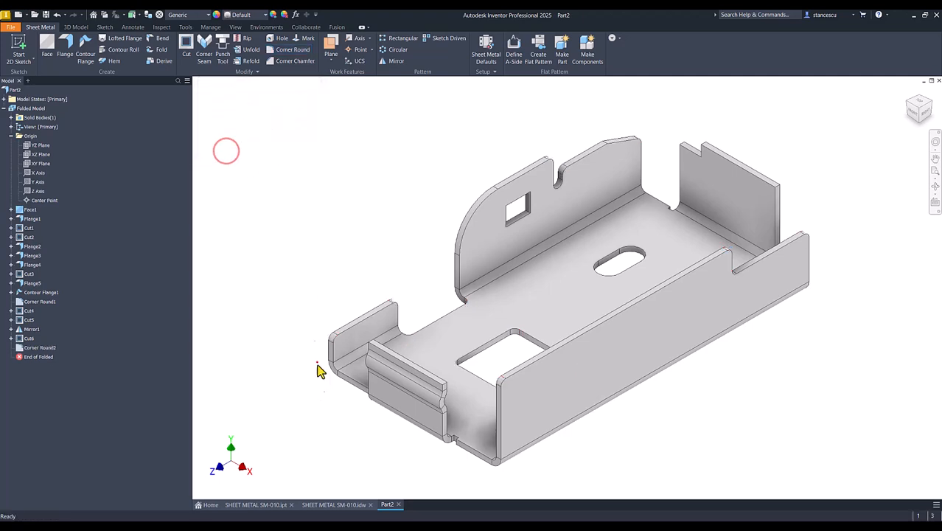
- After checking the drawing's hole callout, sketch an 8 mm diameter circle on the long flange's outer face, near the contoured flange end
click(339, 505)
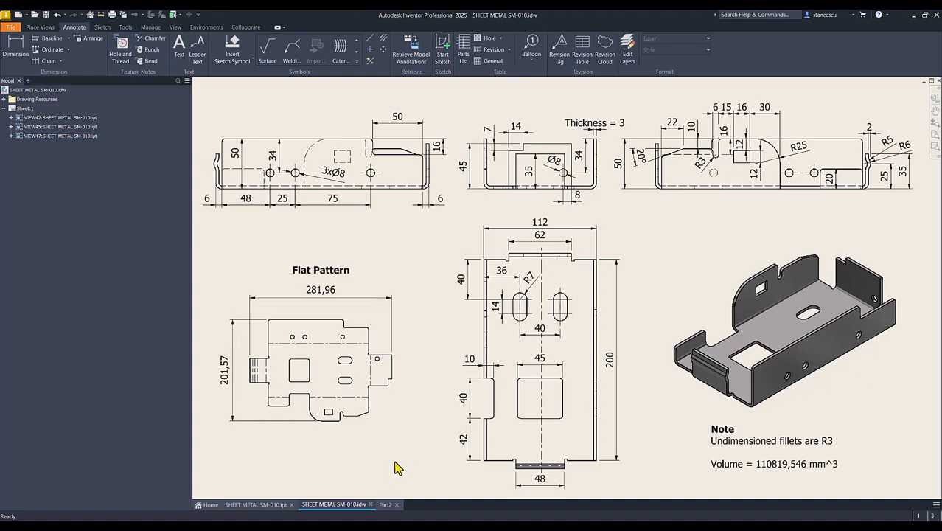
click(384, 505)
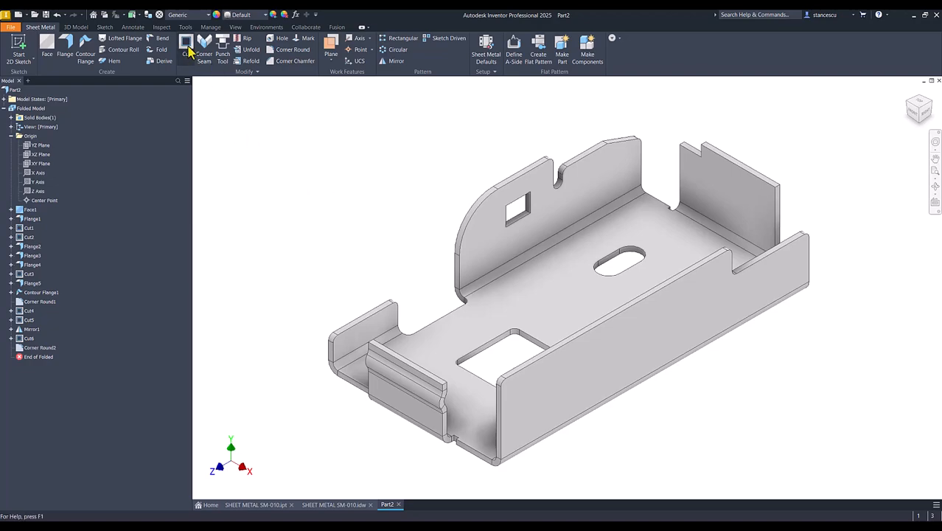
key(s)
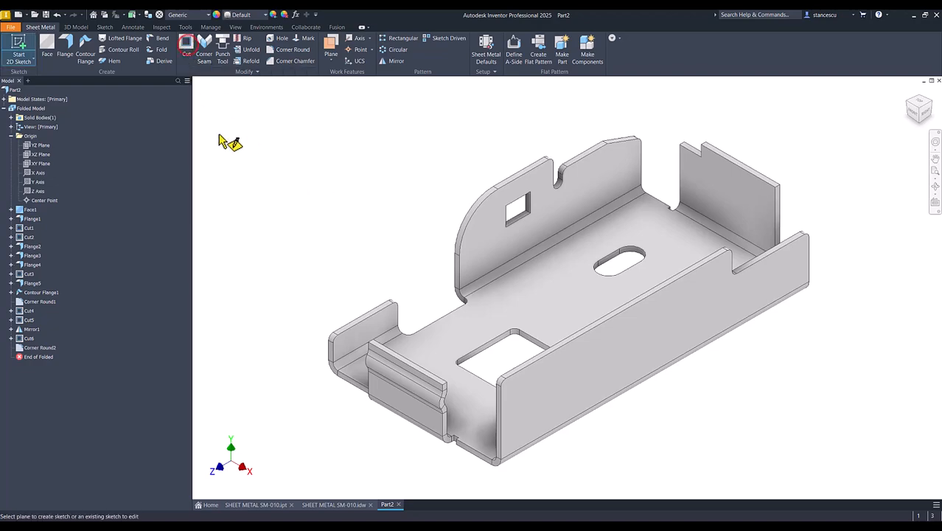
click(540, 409)
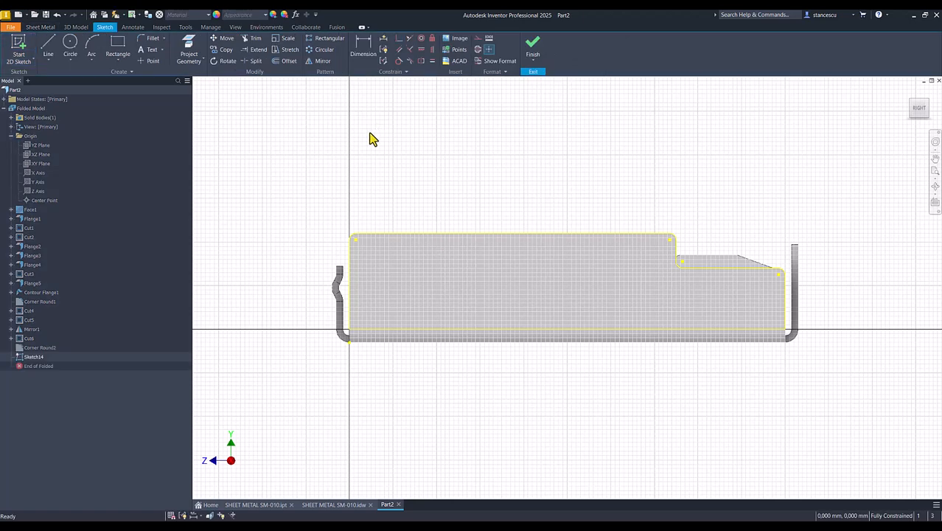
click(71, 45)
click(394, 295)
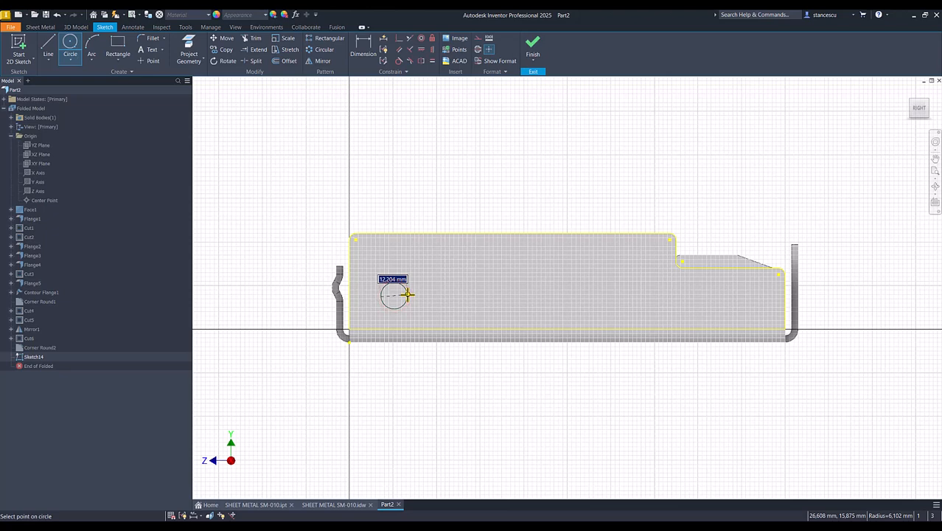
key(Return)
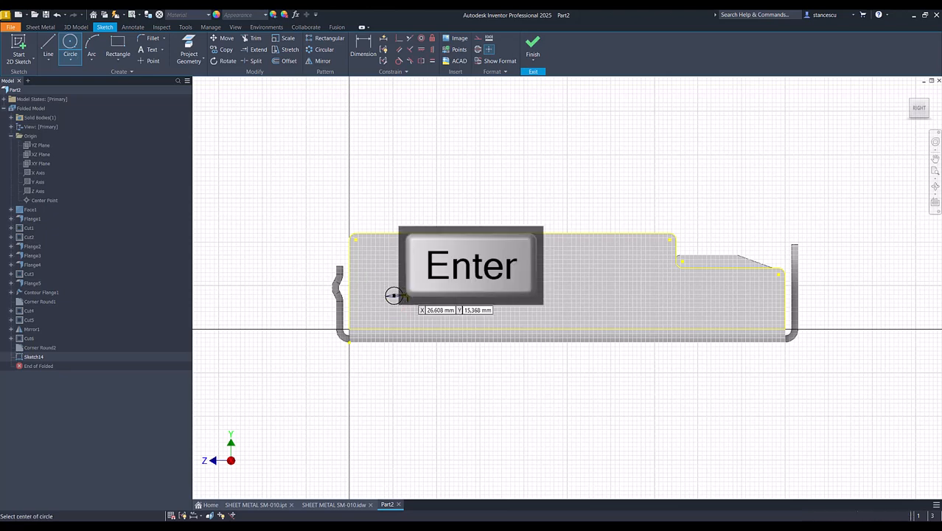
- Draw two more circles beside the 8 mm circle, spaced along the length of the long flange
click(461, 295)
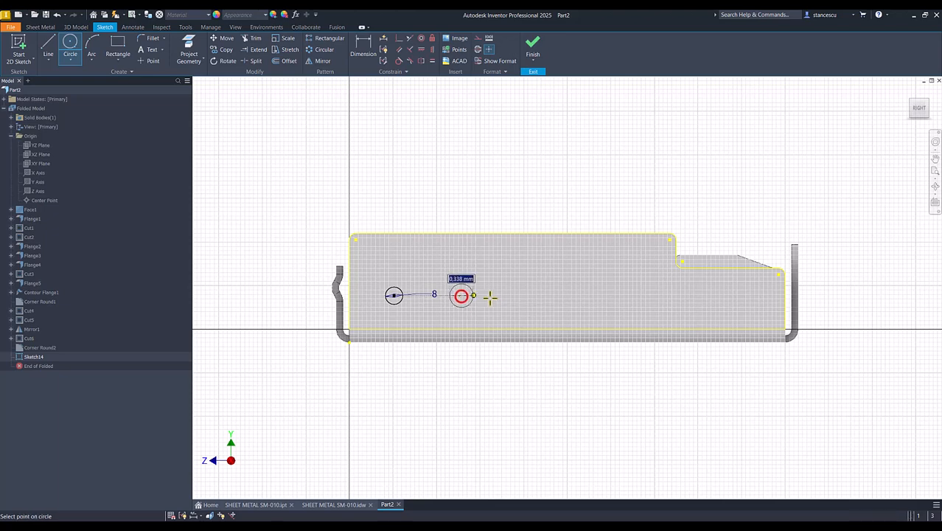
click(487, 295)
click(579, 296)
click(593, 295)
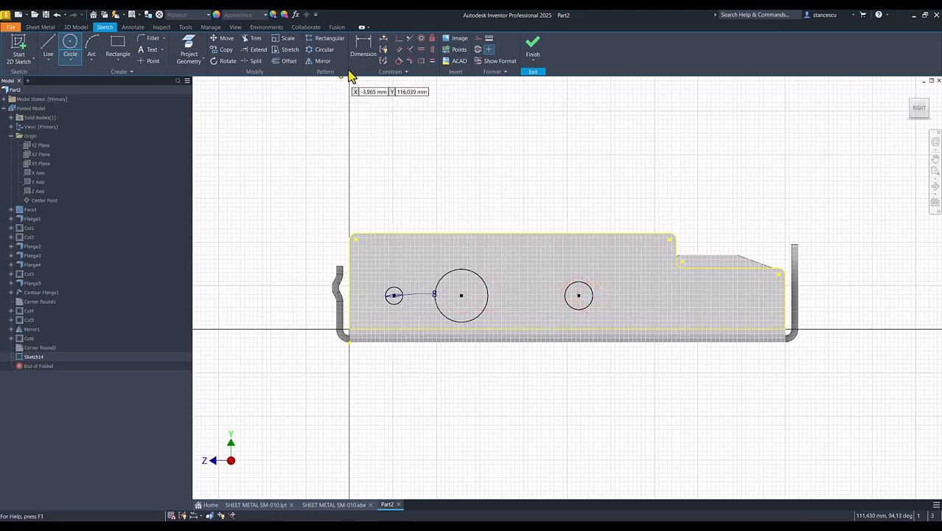
- Constrain the two added circles to be equal in size to the 8 mm circle
click(432, 62)
click(442, 283)
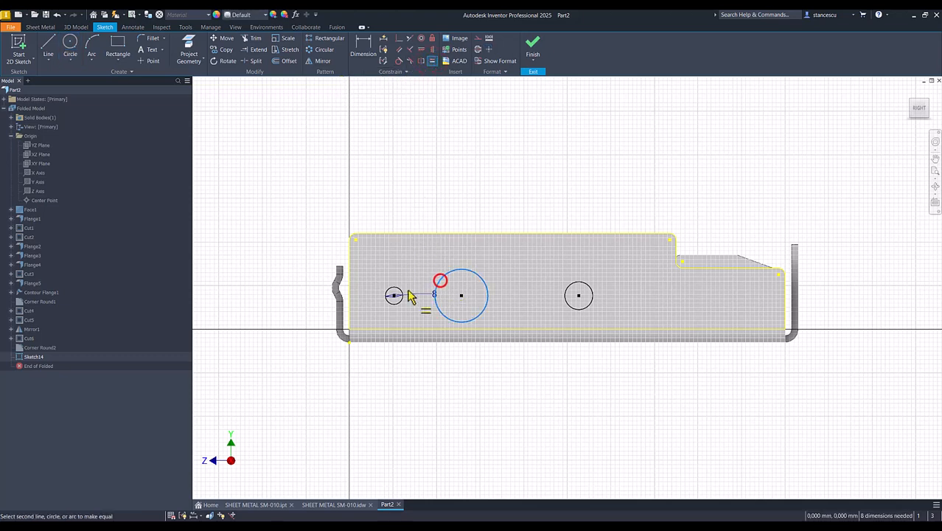
click(400, 289)
click(566, 293)
click(465, 294)
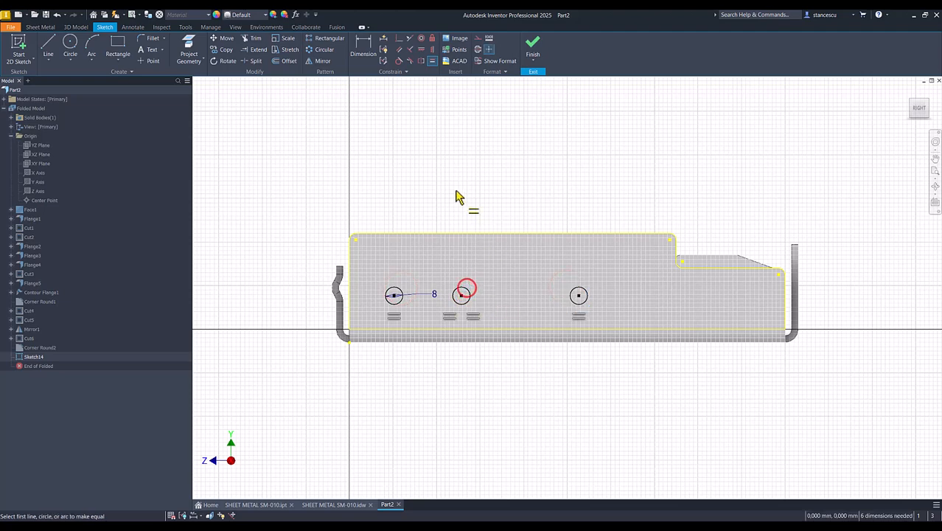
- Align the centers of the second and third circles horizontally with the first circle's center
click(421, 50)
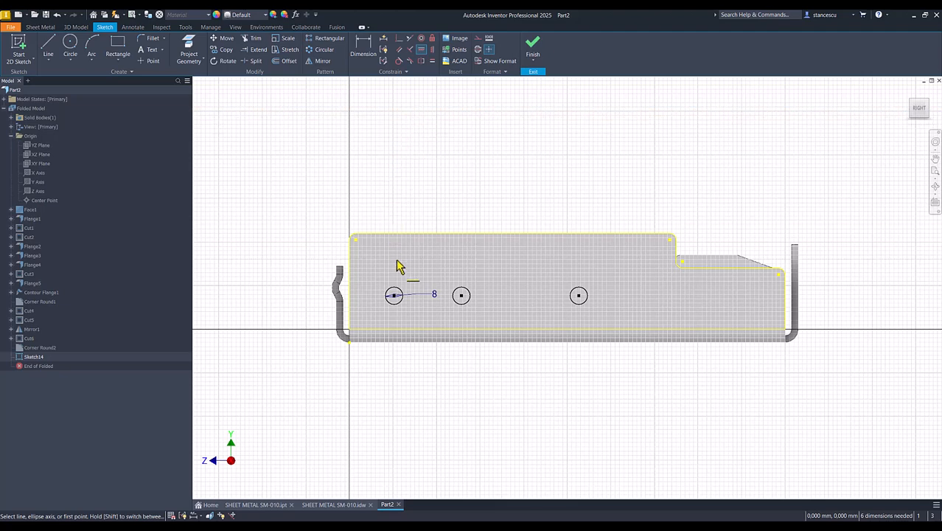
click(395, 296)
click(462, 297)
click(393, 296)
click(578, 296)
- Dimension the horizontal distance between the first and second circles to 25 mm
click(365, 44)
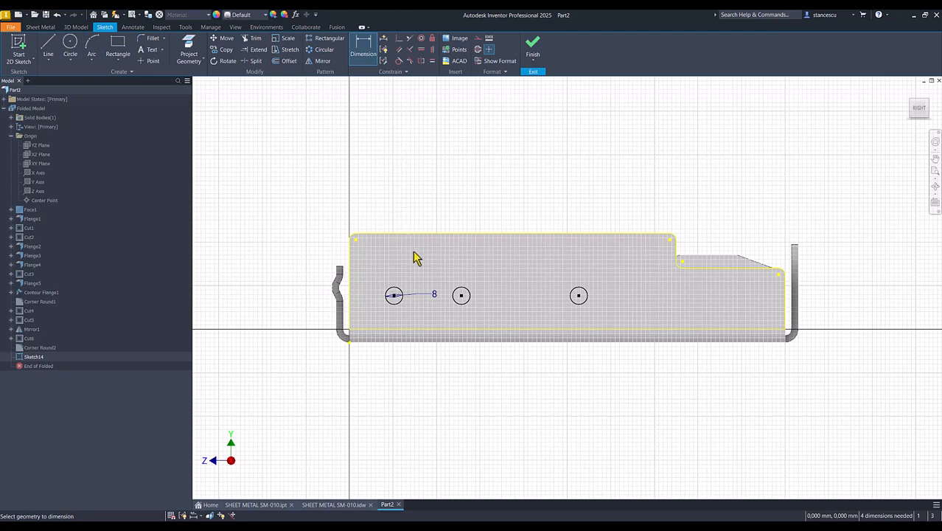
click(394, 302)
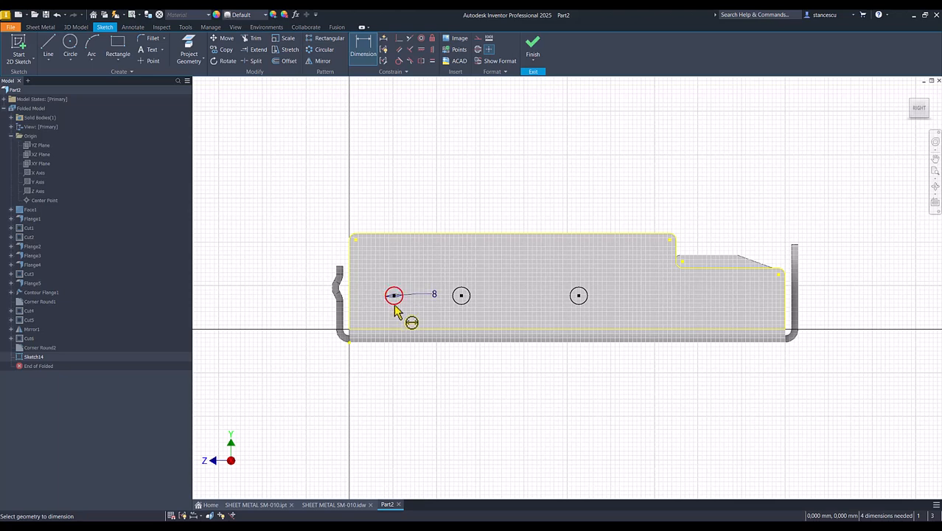
click(460, 309)
click(438, 267)
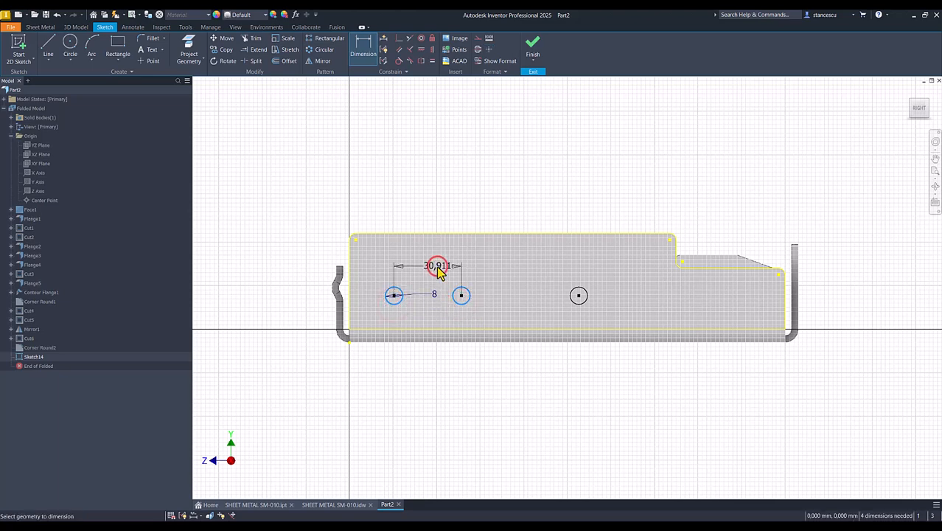
text(25)
key(Return)
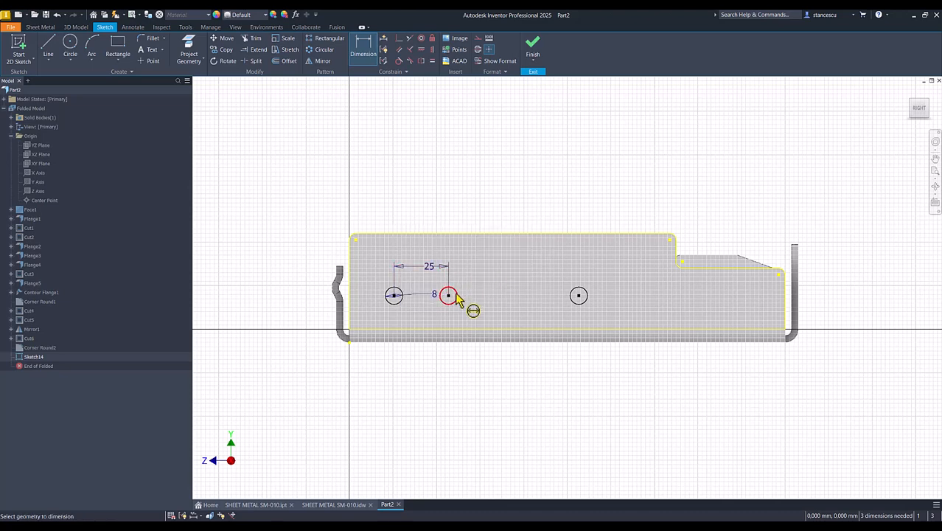
- Try a 75 mm dimension between the facing edges of the second and third circles, and undo it
click(456, 296)
click(570, 296)
click(498, 273)
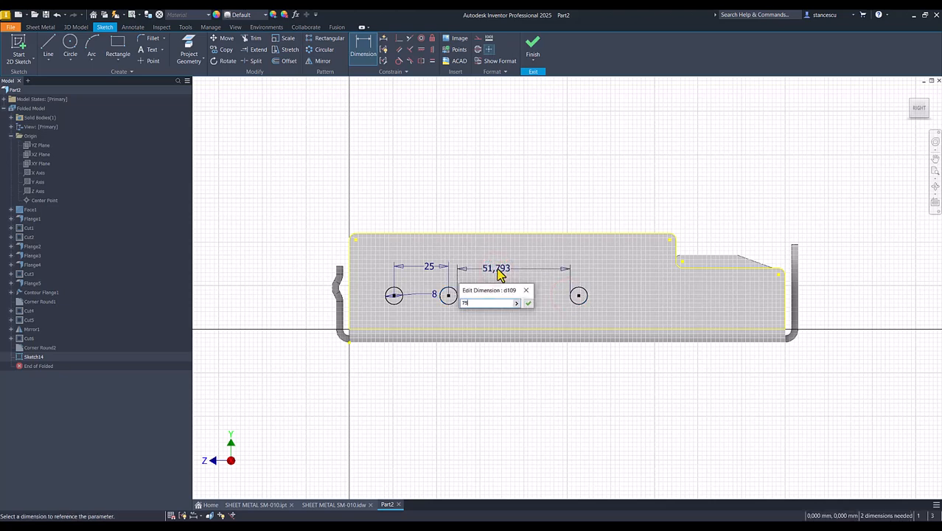
text(75)
key(Return)
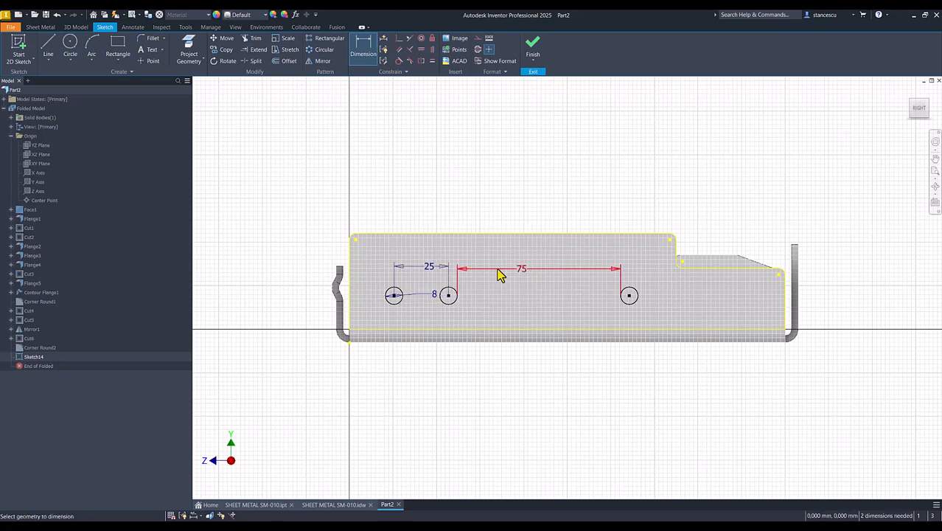
key(ctrl+z)
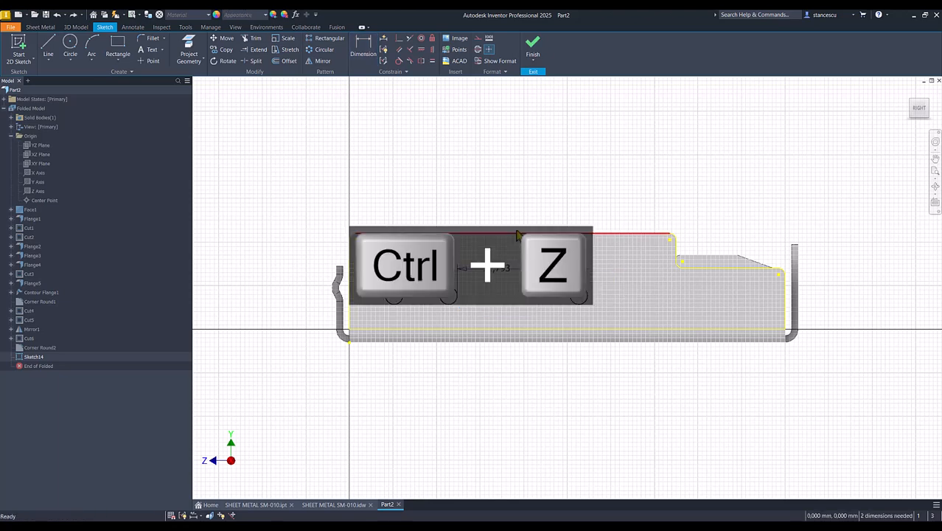
- Dimension the center-to-center distance between the second and third circles to 75 mm
click(362, 46)
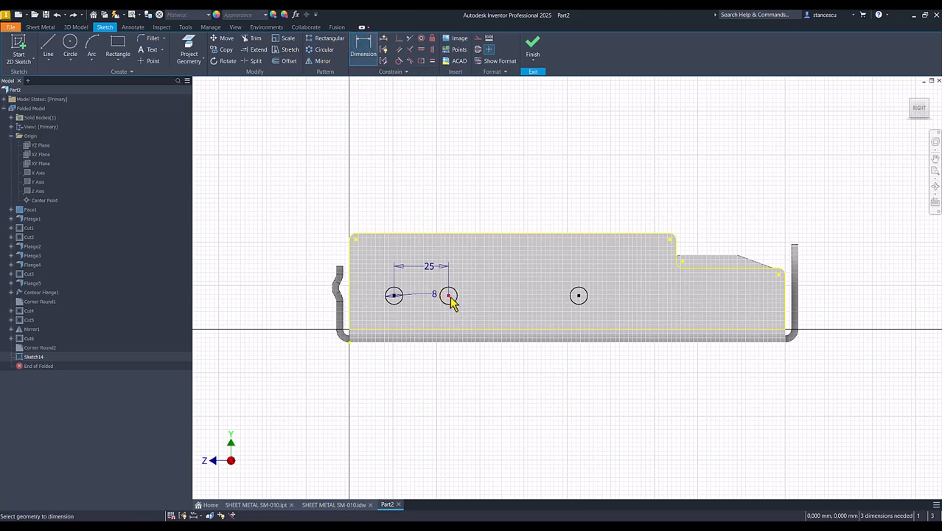
click(579, 296)
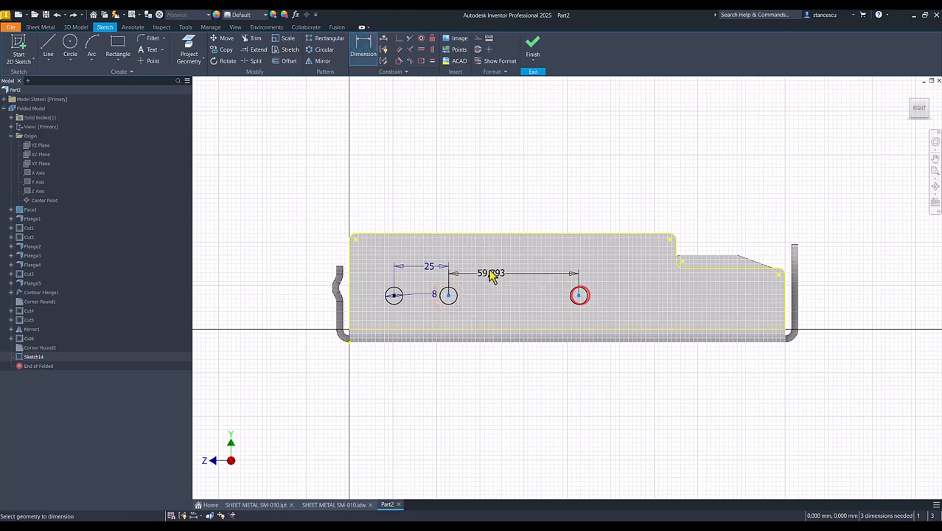
click(505, 270)
text(50)
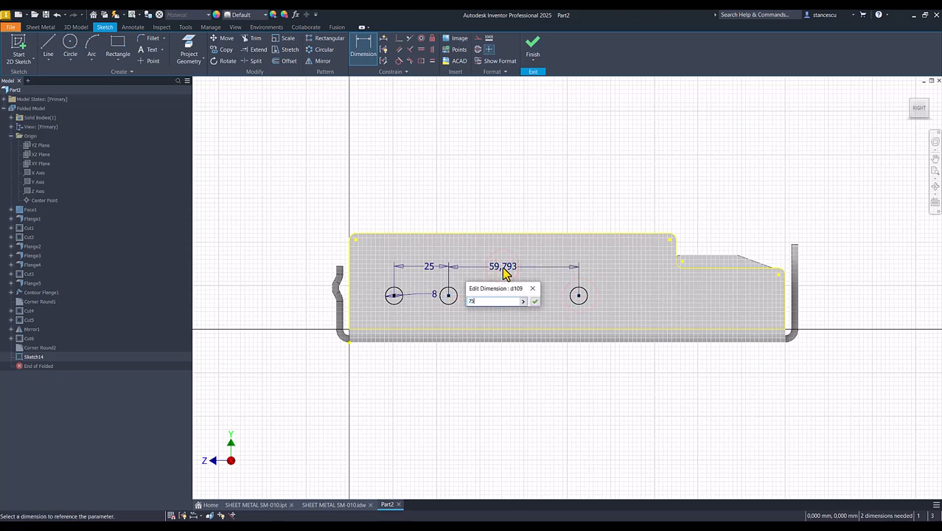
key(Return)
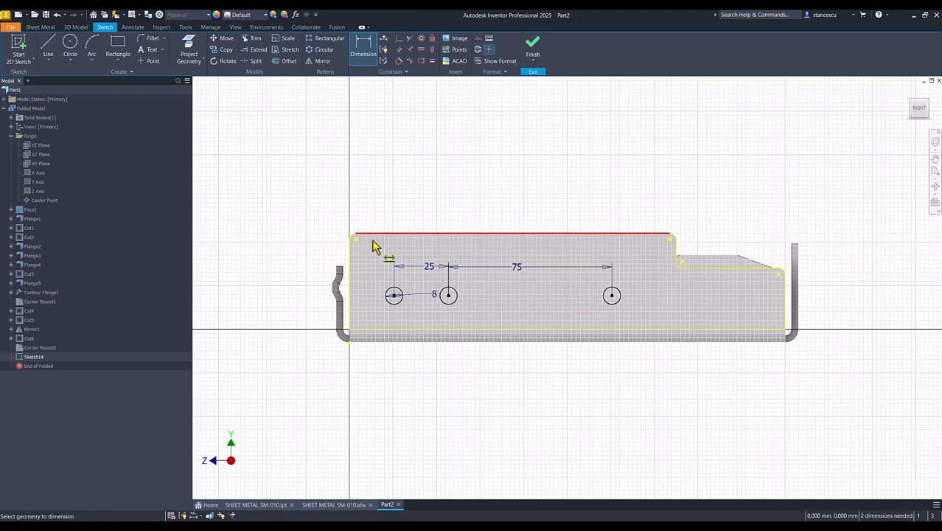
- Dimension the horizontal distance from the flange's front vertical edge to the first circle to 48 mm
click(393, 295)
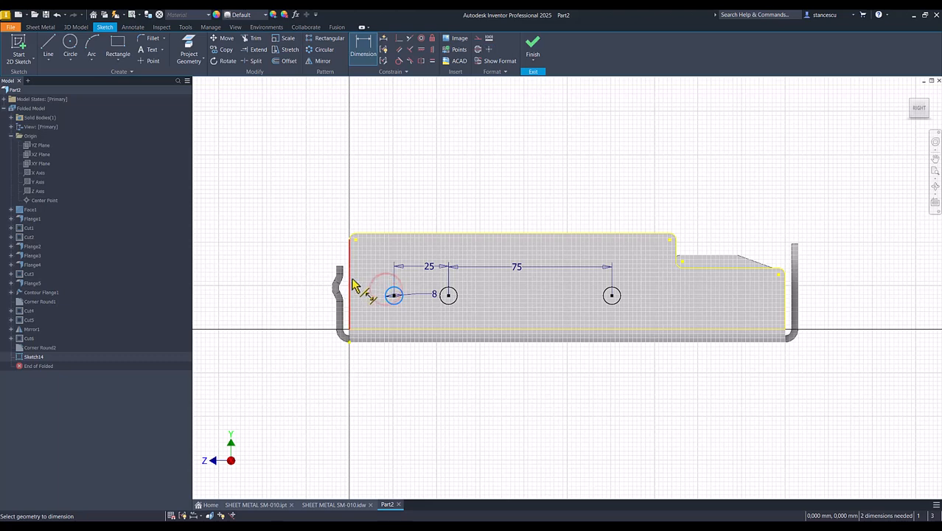
click(351, 280)
click(374, 203)
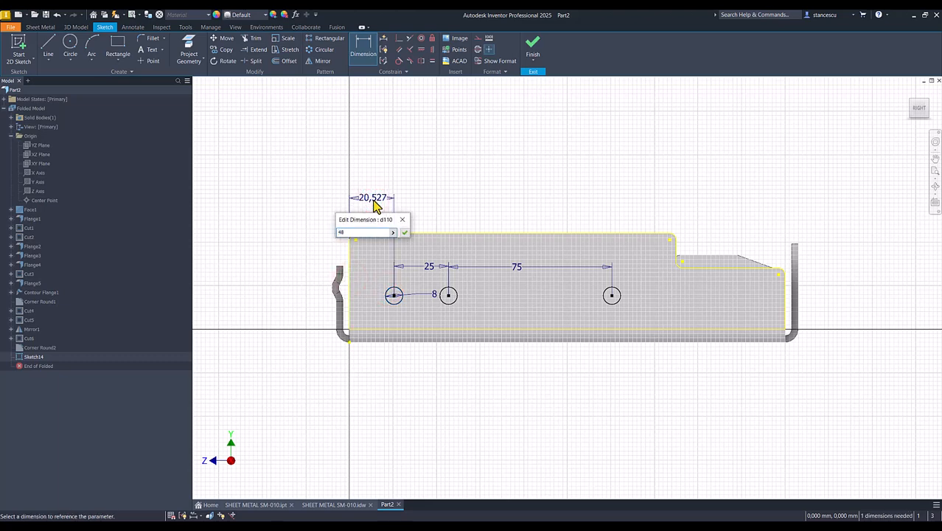
key(Return)
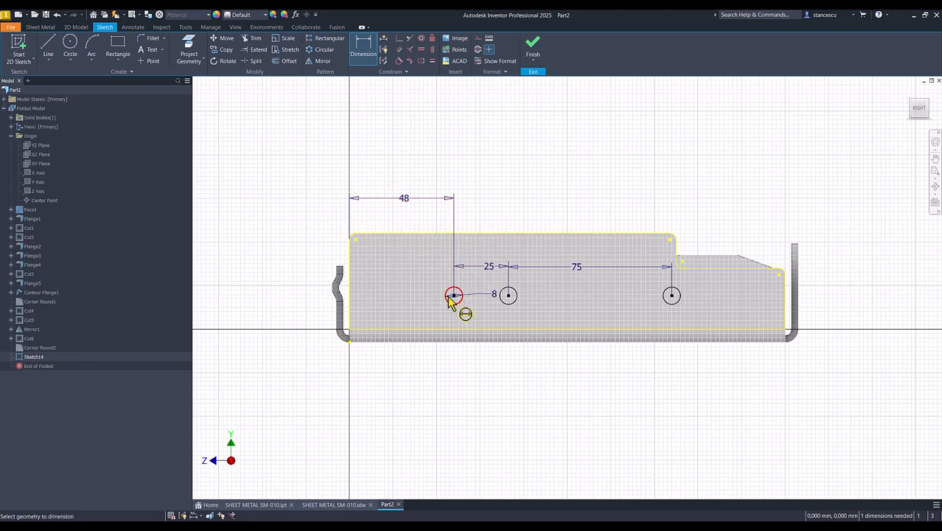
- Dimension the vertical distance from the flange's top edge to the first circle's center to 34 mm and finish the sketch
click(435, 234)
click(418, 274)
text(34)
key(Return)
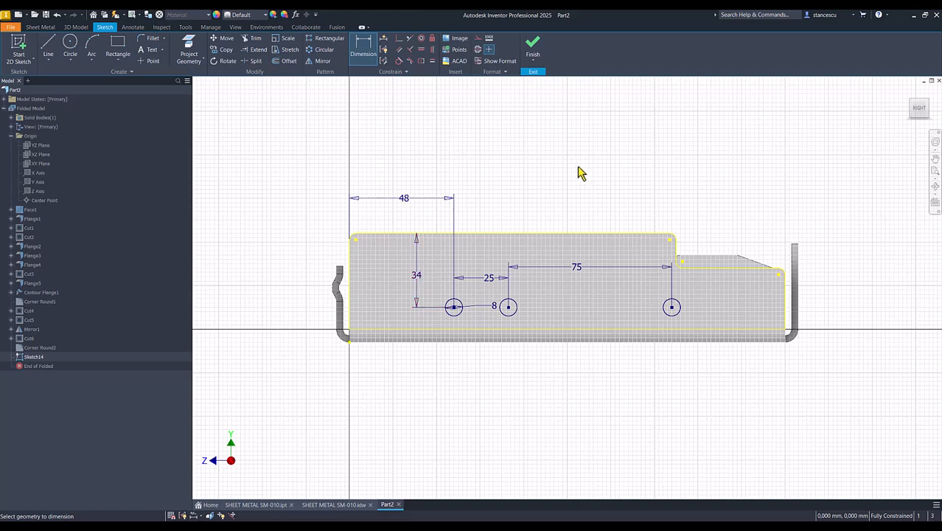
click(533, 44)
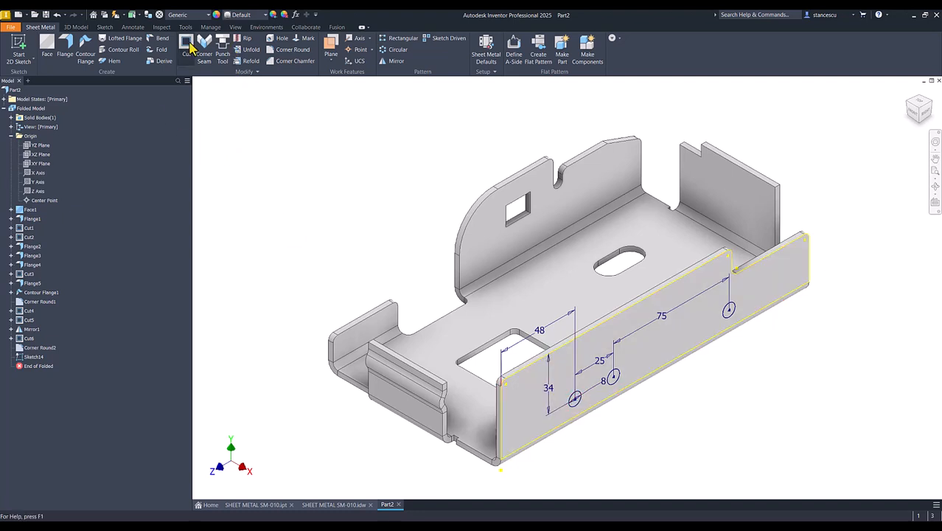
- Cut the three 8 mm circles through the long side flange, using Thickness as the cut distance
click(188, 46)
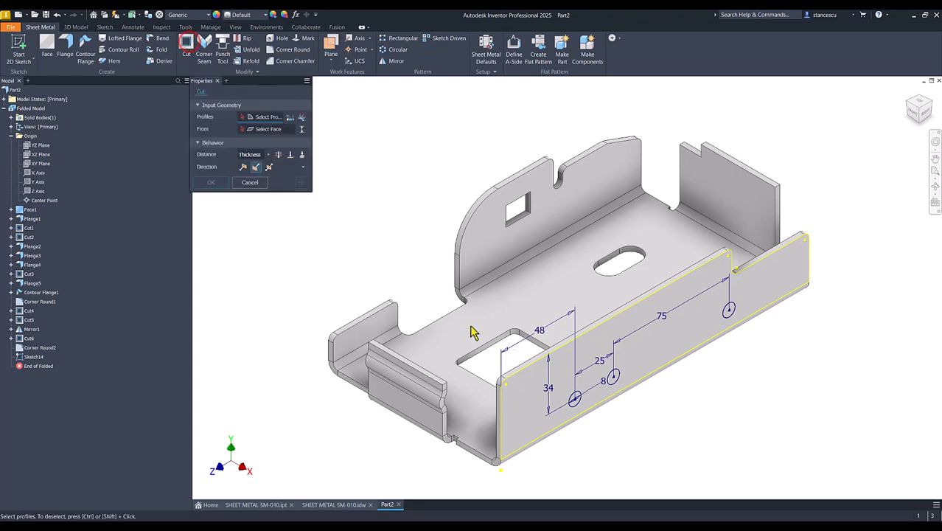
click(574, 403)
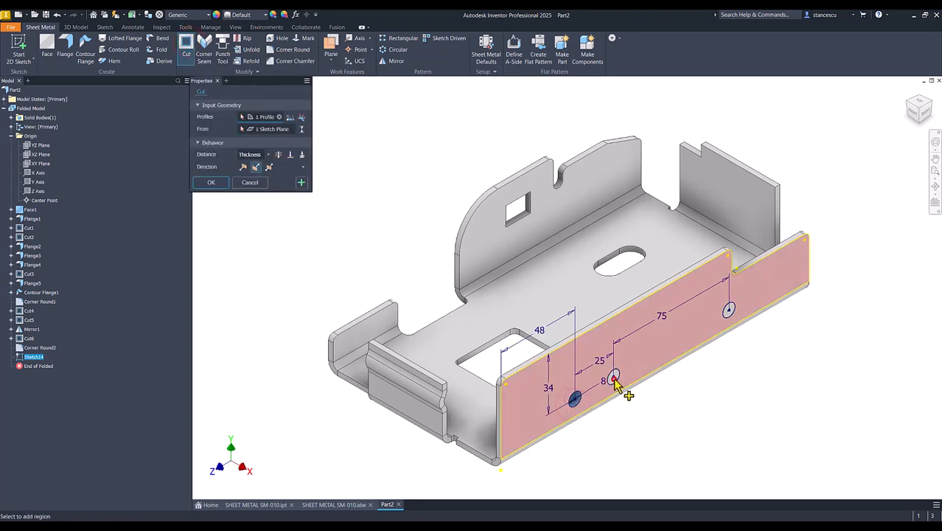
click(613, 382)
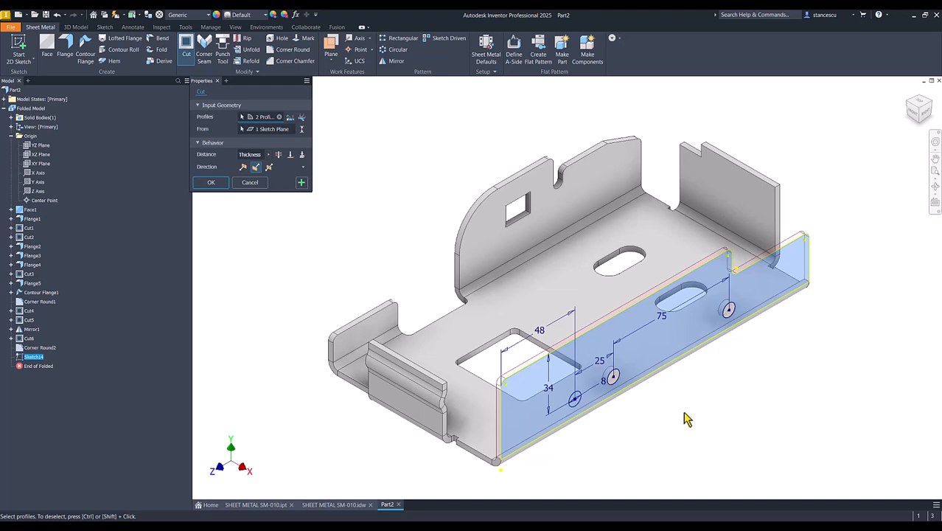
click(649, 355)
click(613, 382)
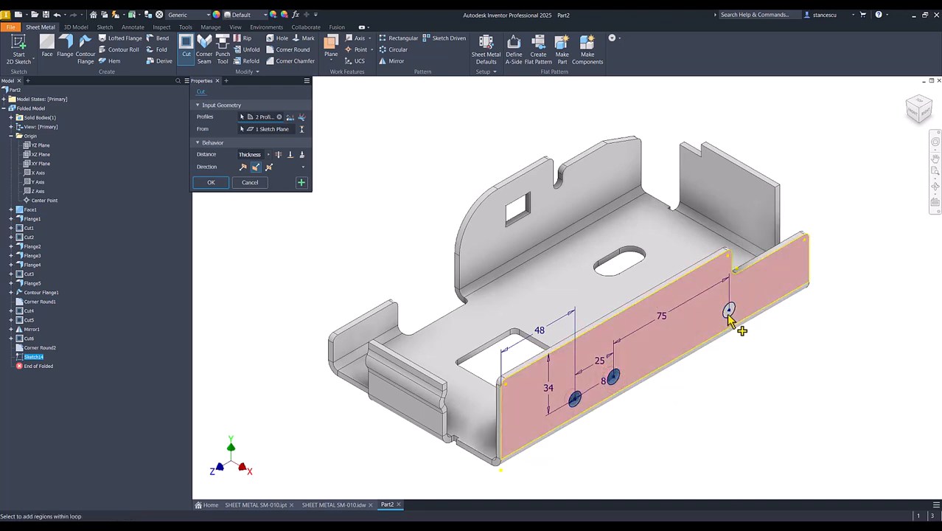
click(729, 314)
click(698, 316)
click(729, 315)
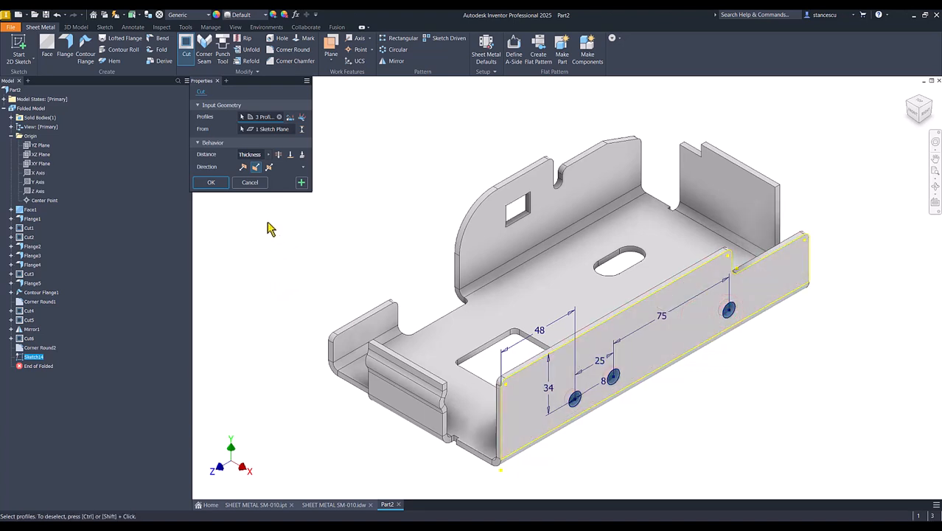
click(219, 184)
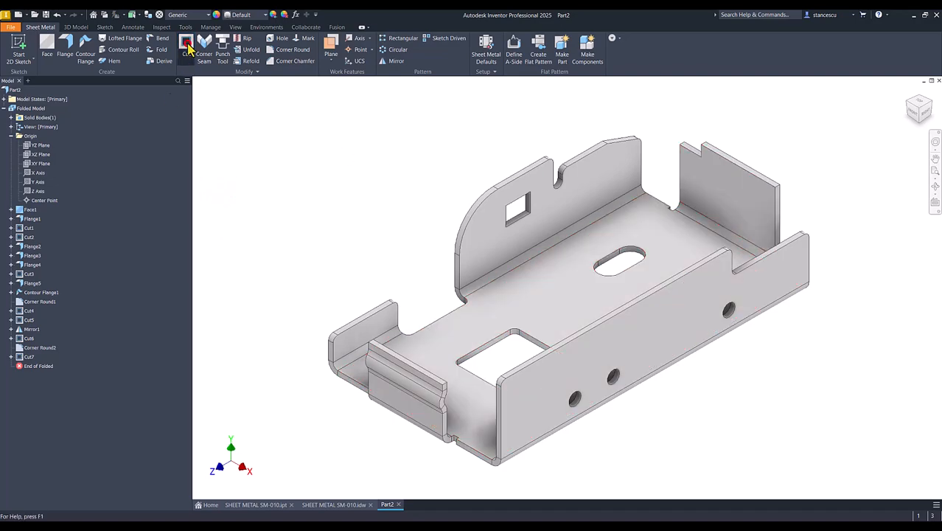
- Start a sketch on the rear flange's inner face and draw an 8 mm circle near its lower right corner
click(18, 49)
click(741, 211)
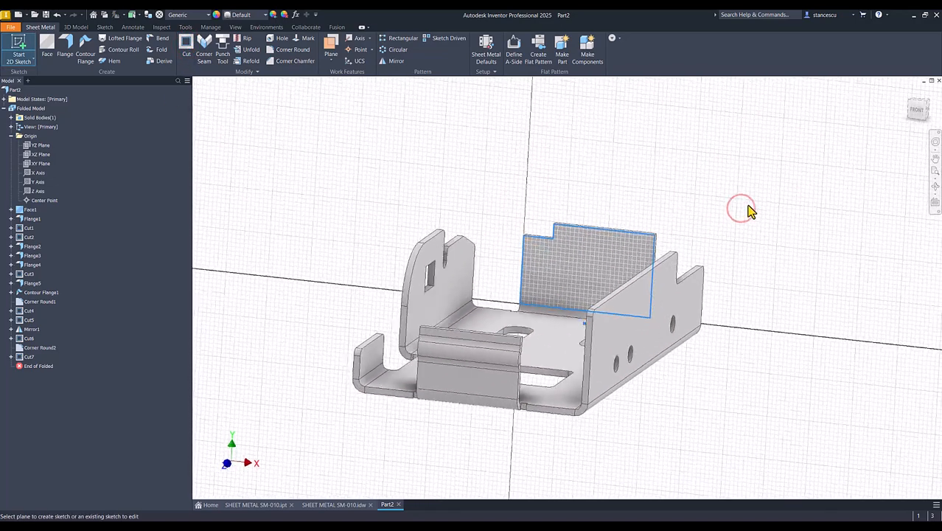
key(F7)
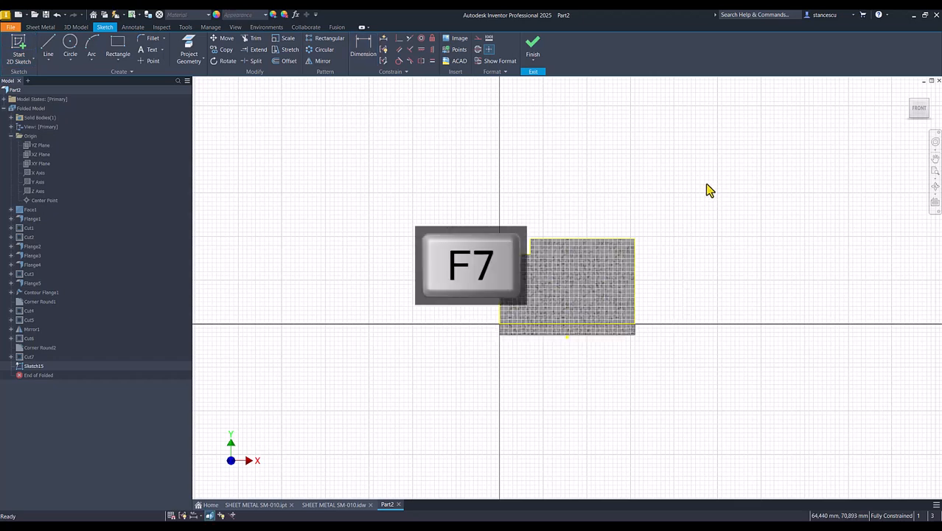
click(70, 46)
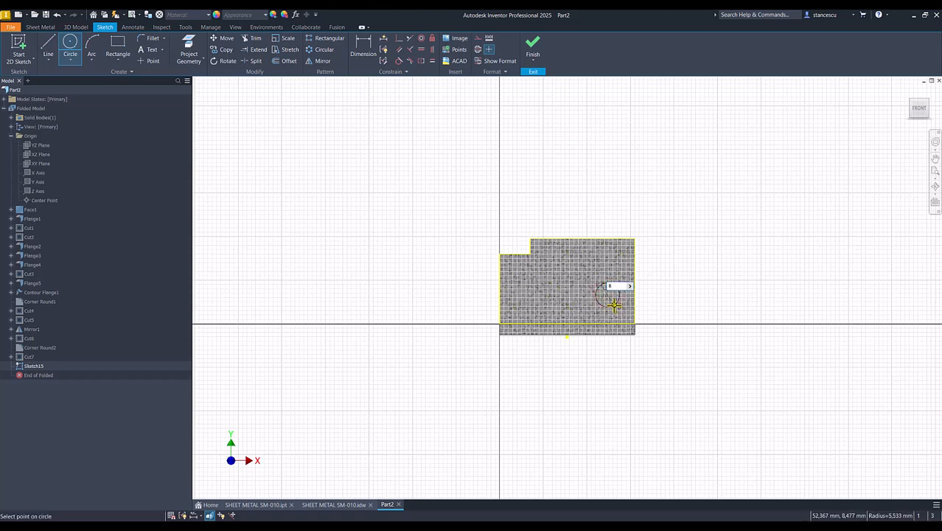
key(Return)
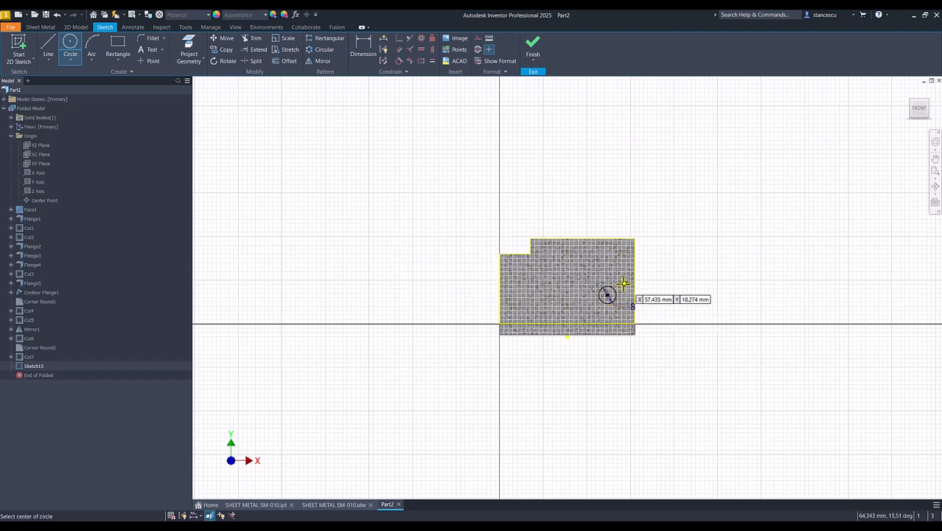
click(607, 294)
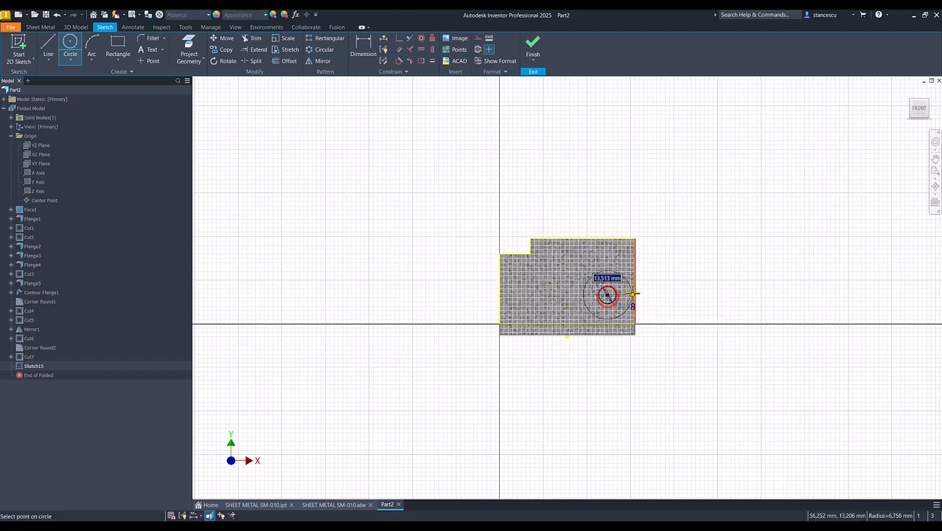
key(Escape)
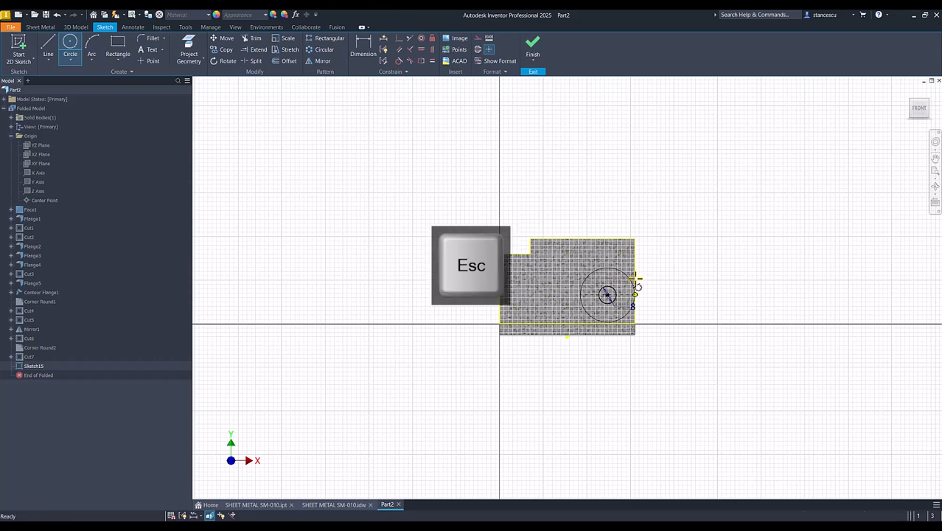
- Dimension the horizontal distance from the circle's center to the rear flange's right edge to 8 mm
click(369, 47)
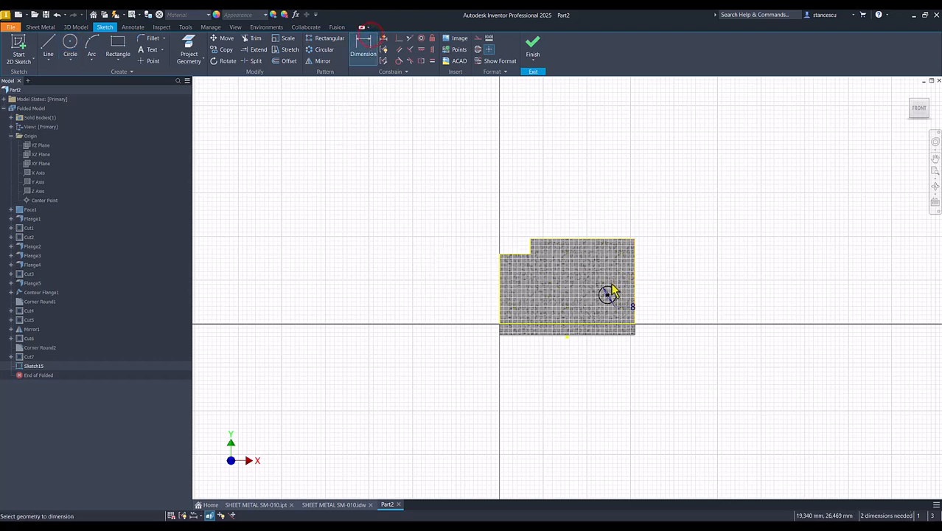
click(607, 295)
click(635, 299)
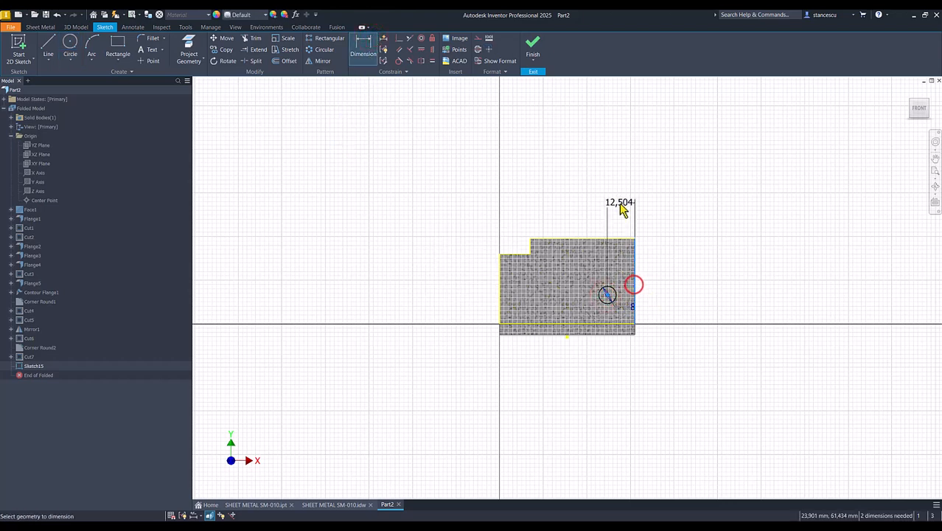
click(620, 213)
key(Return)
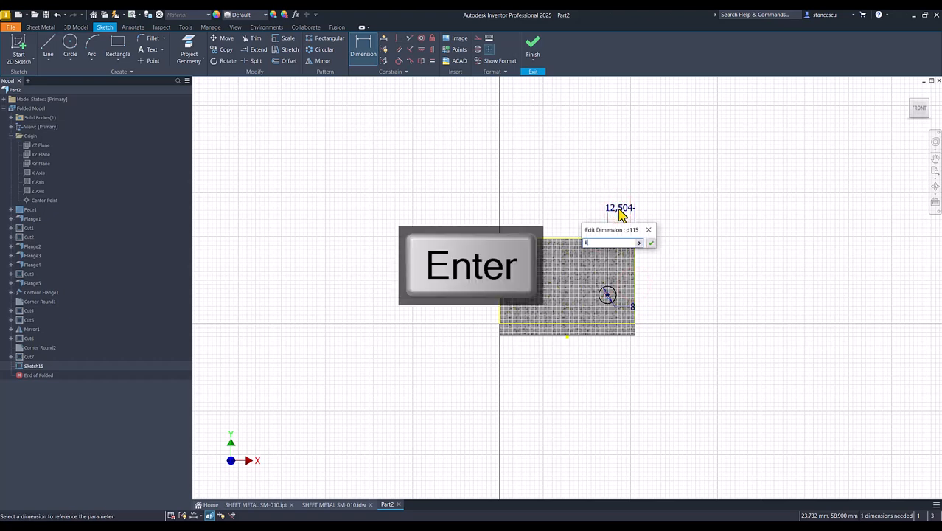
- Dimension the circle's center 34 mm below the rear flange's top edge and finish the sketch
click(618, 295)
click(628, 241)
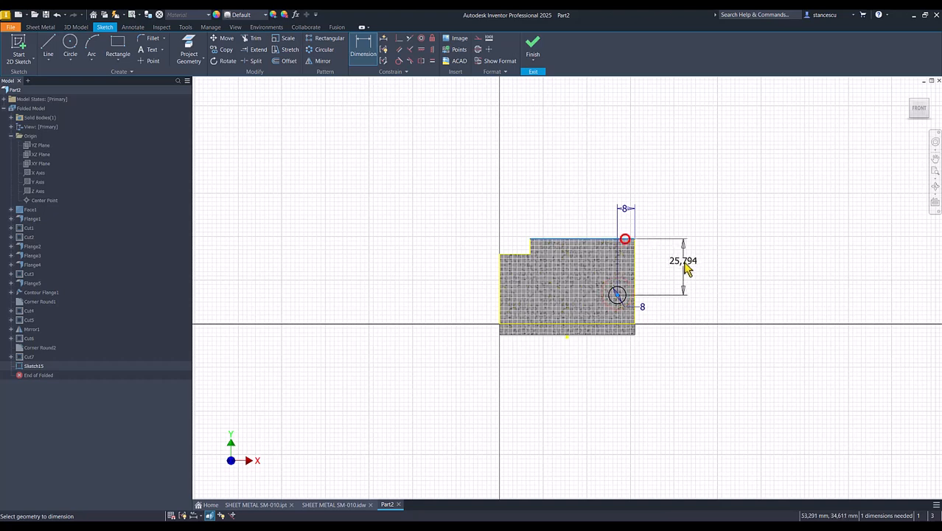
click(681, 274)
text(8)
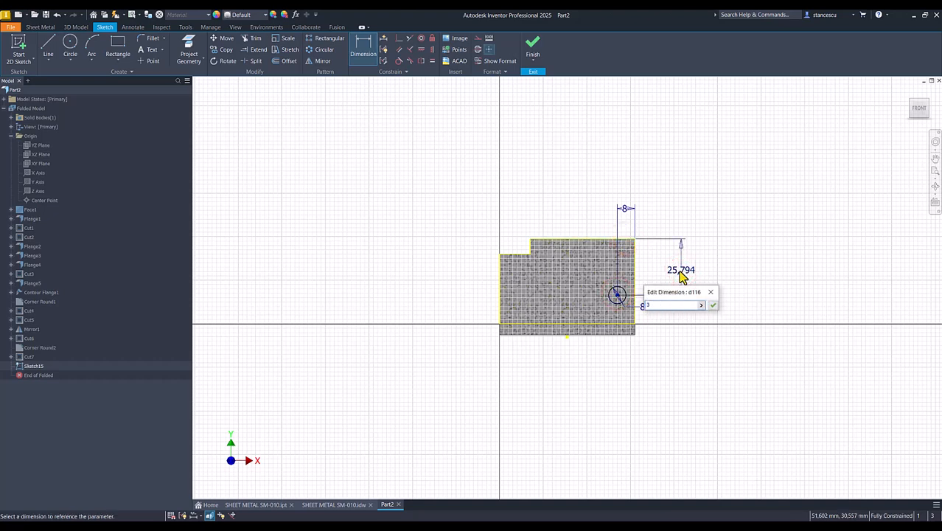
key(Return)
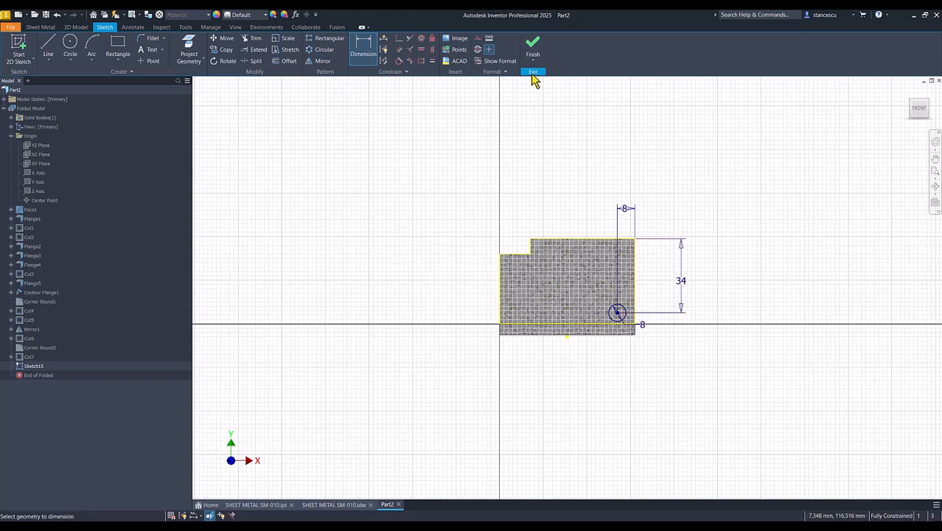
click(532, 44)
- Reopen the rear flange's hole sketch and delete the 34 mm vertical dimension
key(c)
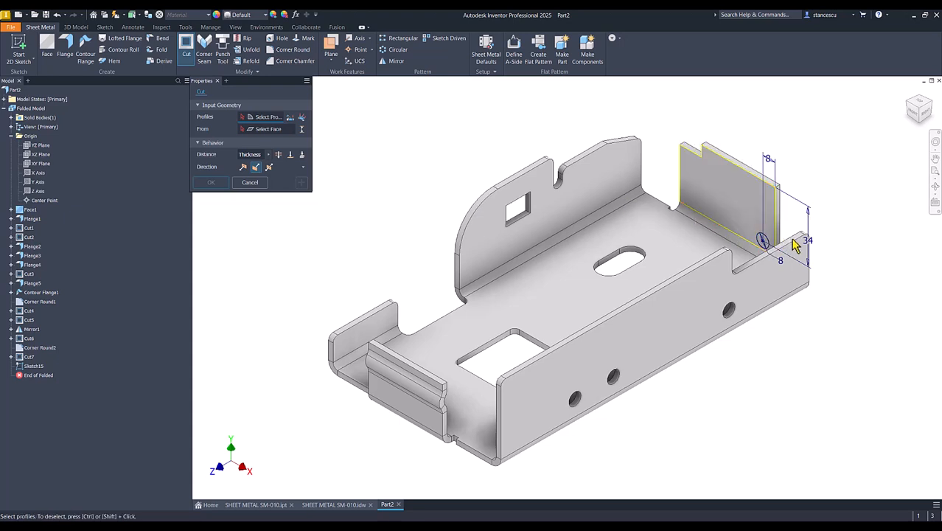
click(249, 182)
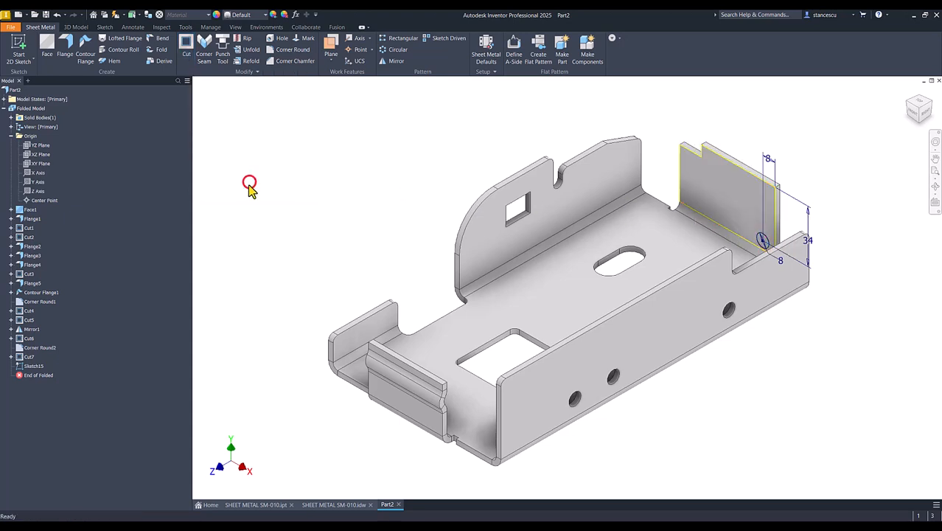
double_click(28, 366)
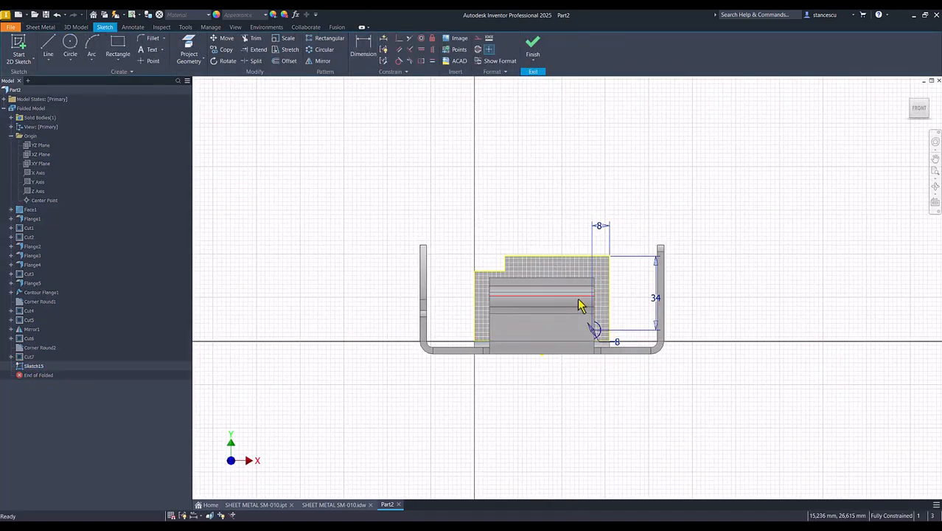
click(655, 298)
key(Delete)
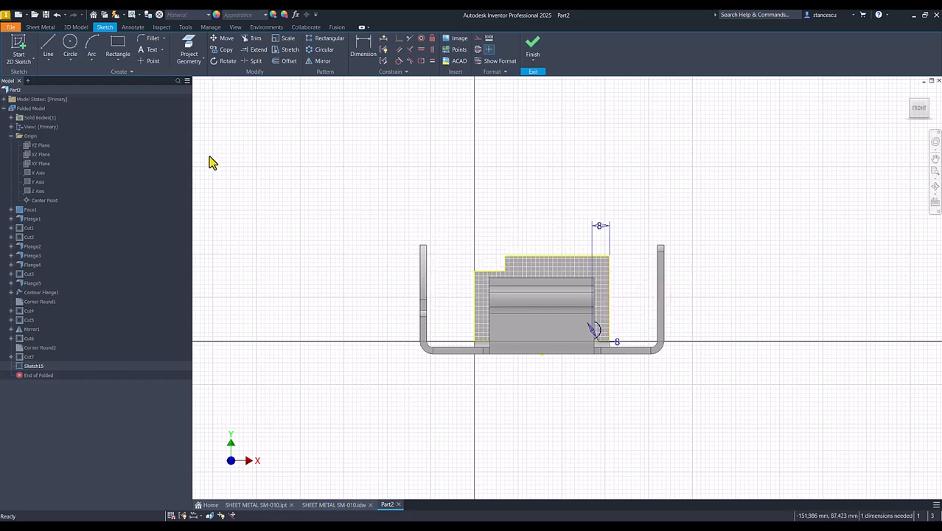
click(361, 49)
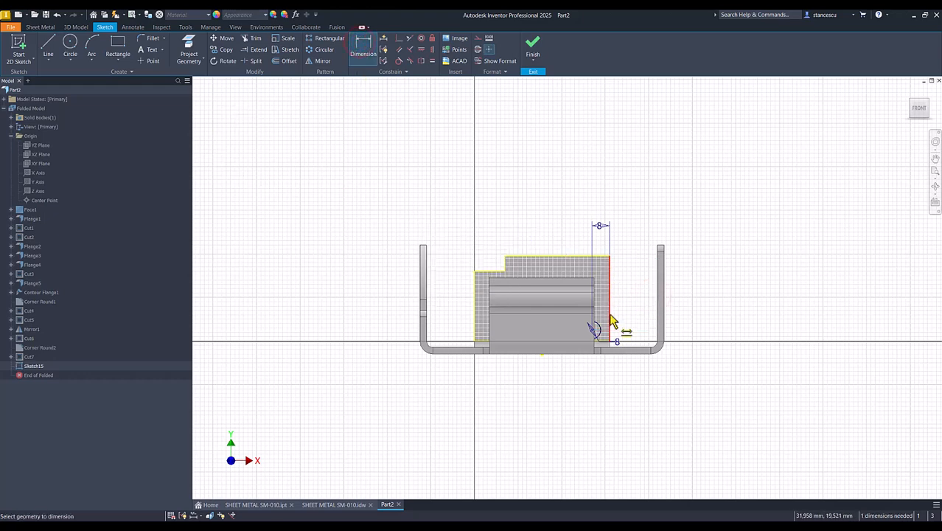
click(594, 329)
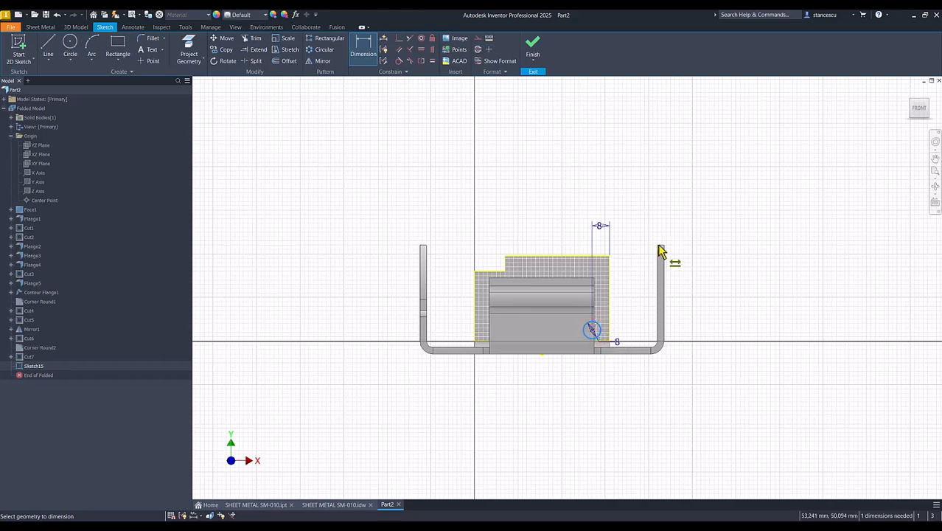
shift+middle_drag(661, 251, 661, 333)
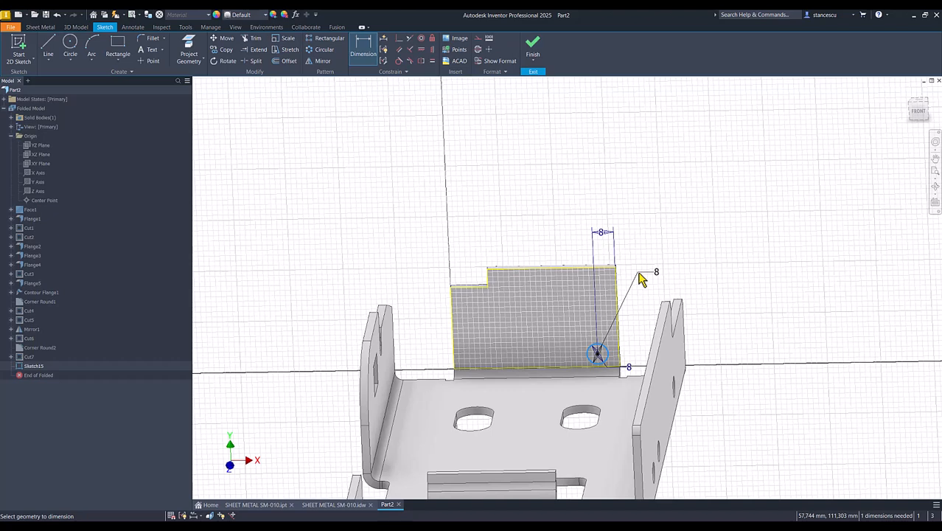
key(Escape)
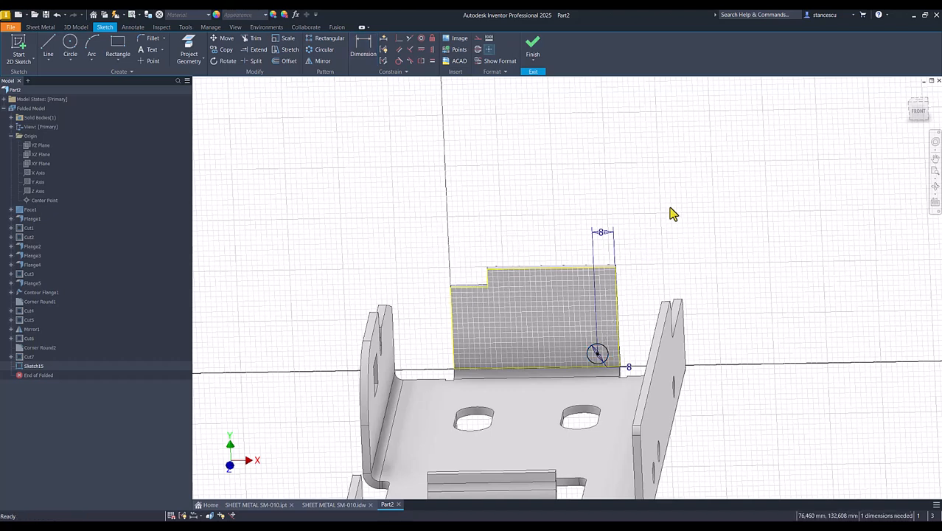
- Project the short top edge of the long side flange with the three holes into the rear flange's sketch
click(193, 49)
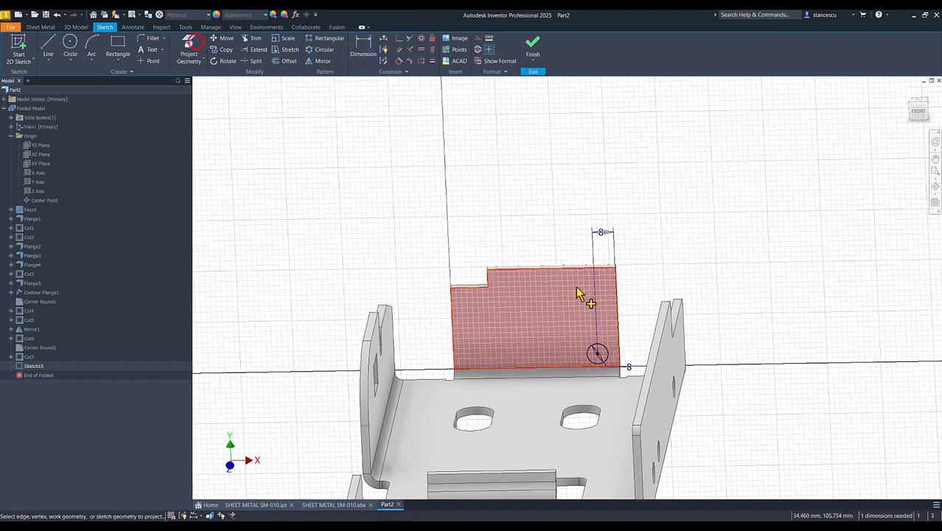
scroll(661, 330, up, 2)
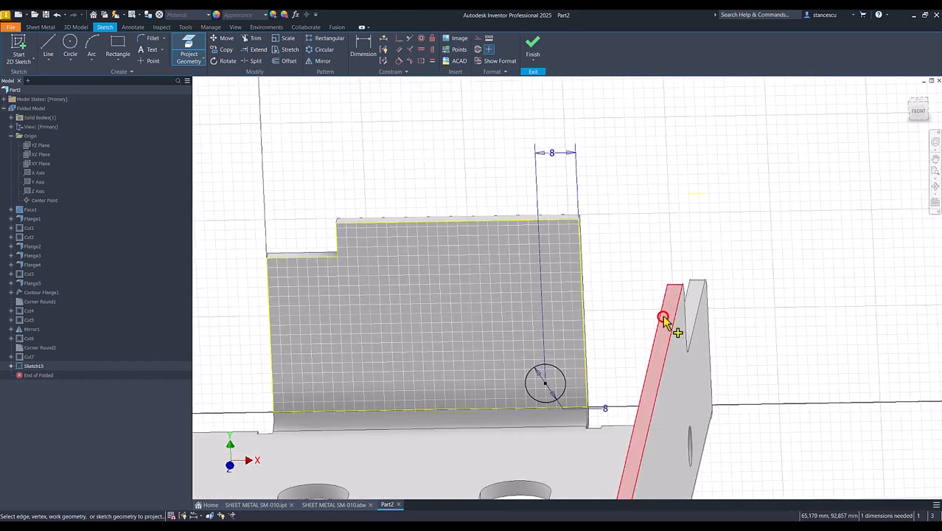
mouse_move(704, 220)
shift+middle_down()
mouse_move(696, 204)
mouse_move(711, 255)
mouse_move(652, 300)
mouse_move(528, 333)
mouse_move(458, 316)
mouse_move(496, 343)
mouse_move(479, 339)
mouse_move(685, 269)
mouse_move(276, 111)
shift+middle_up()
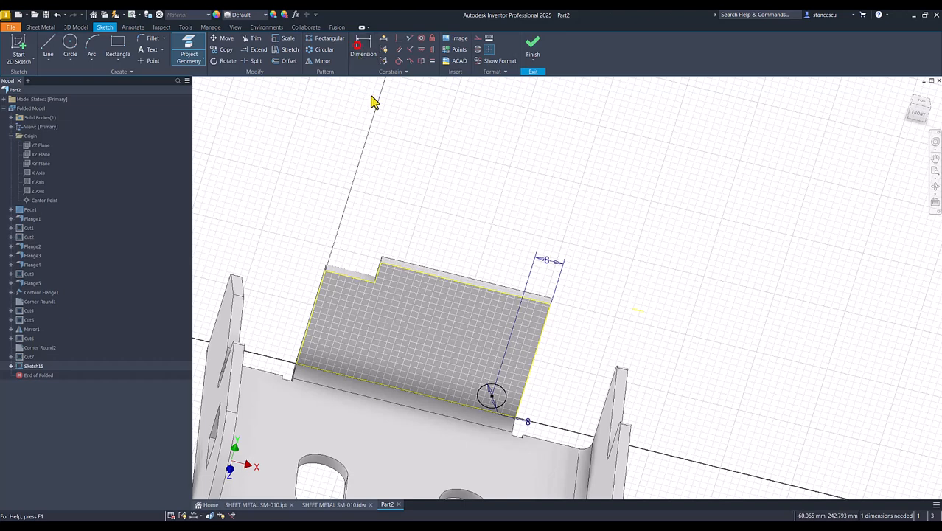
- Dimension the circle's center 34 mm vertically from the projected flange edge and finish the sketch
click(361, 59)
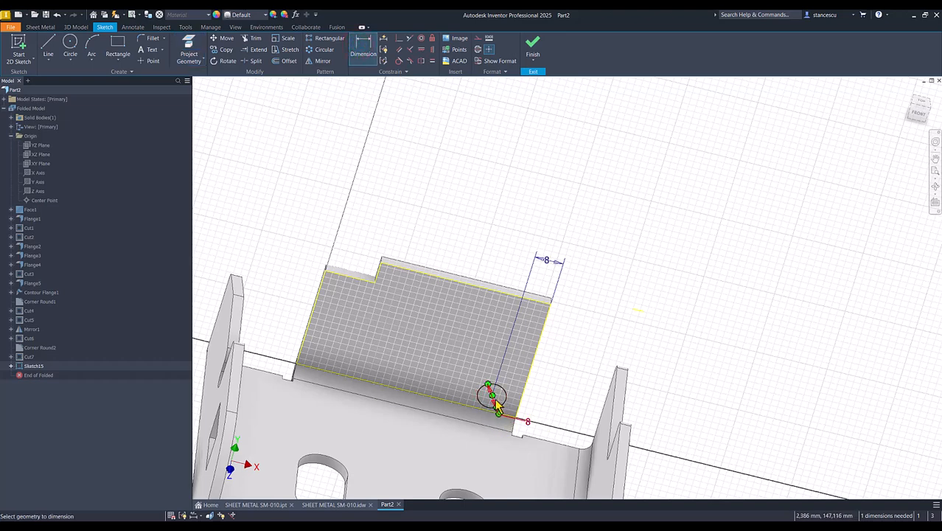
mouse_move(648, 268)
shift+middle_down()
mouse_move(660, 335)
mouse_move(651, 379)
shift+middle_up()
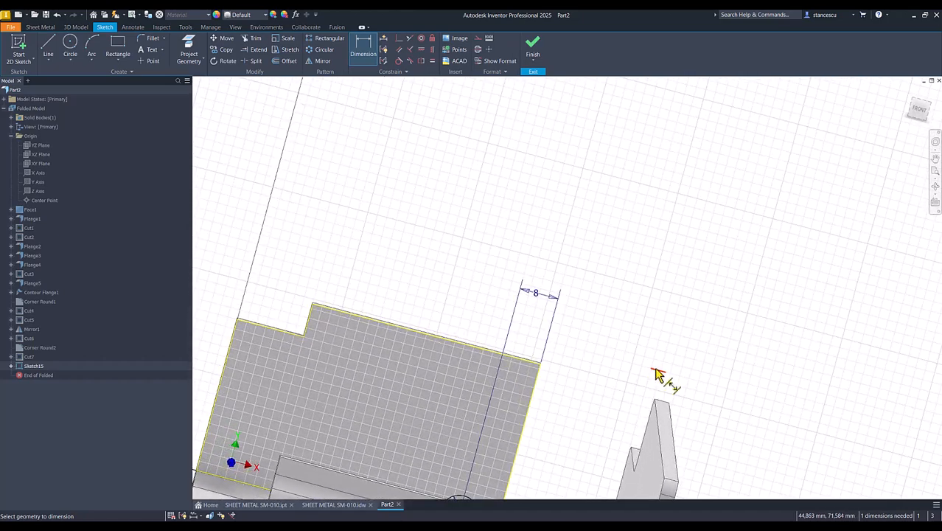
click(654, 369)
scroll(629, 385, down, 2)
click(578, 389)
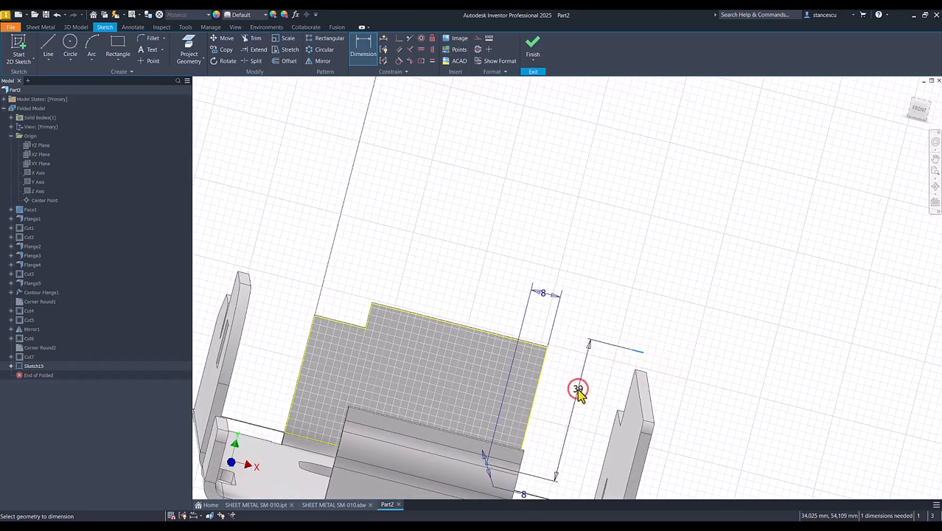
text(34)
key(Return)
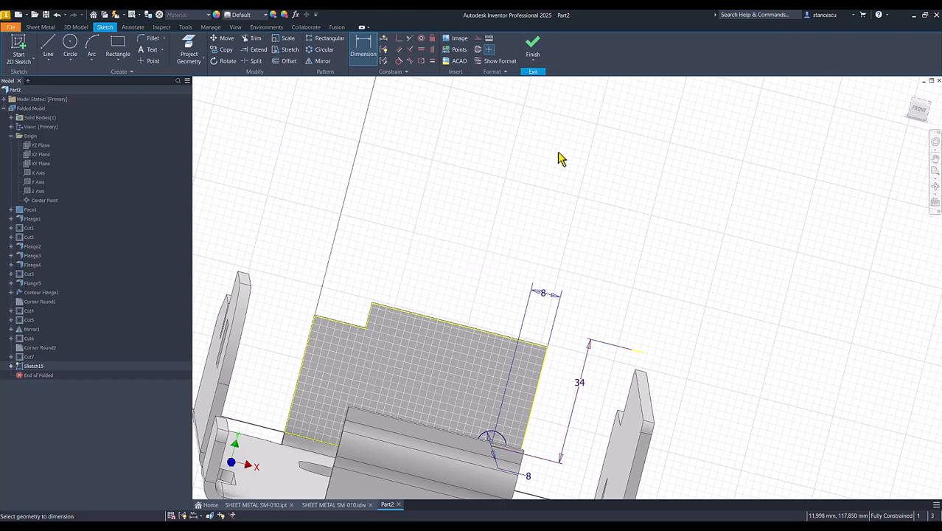
click(532, 44)
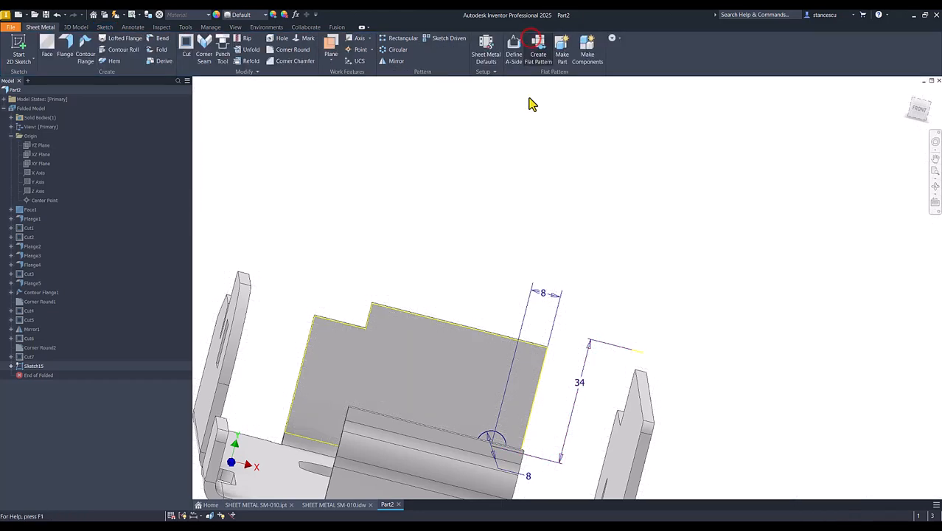
- Cut the circle through the rear flange using the Thickness distance
click(186, 45)
click(486, 408)
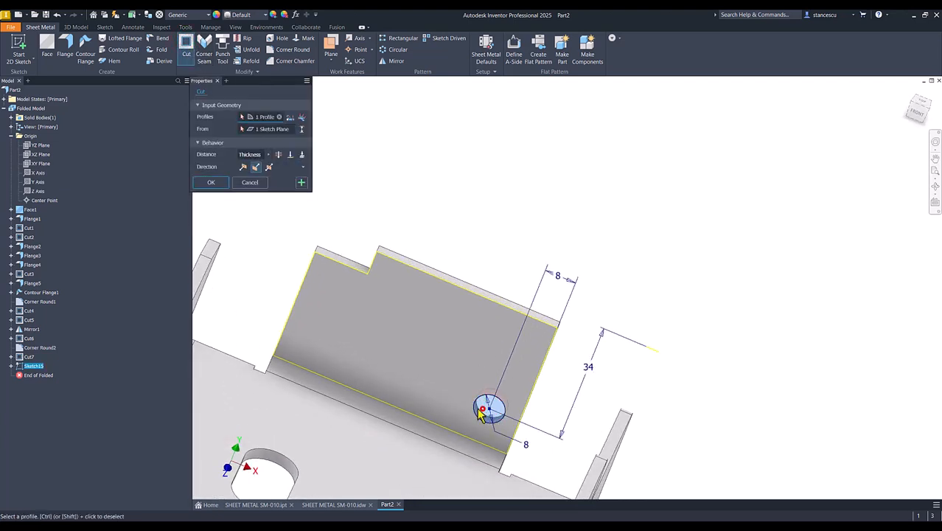
click(211, 182)
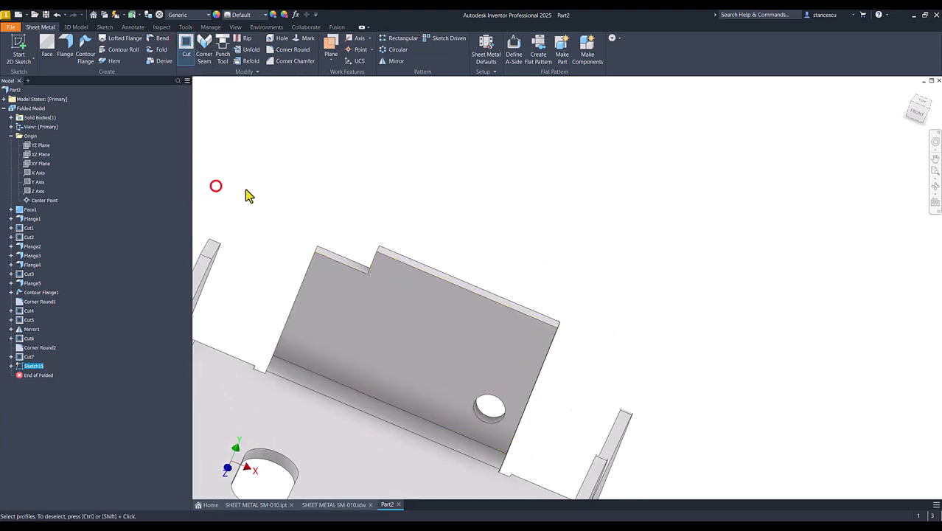
key(F6)
click(620, 198)
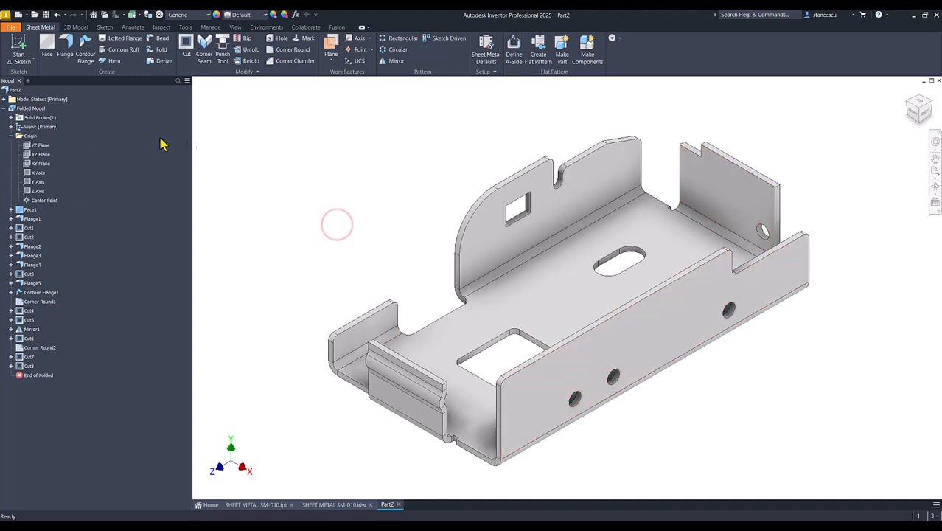
- Collapse the folded model's feature tree and update the part's physical properties in its iProperties
click(9, 136)
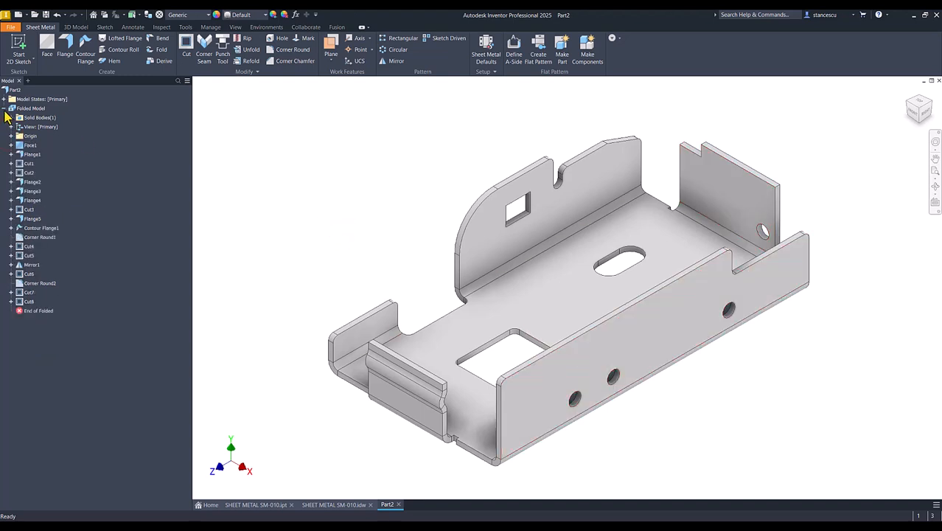
click(4, 108)
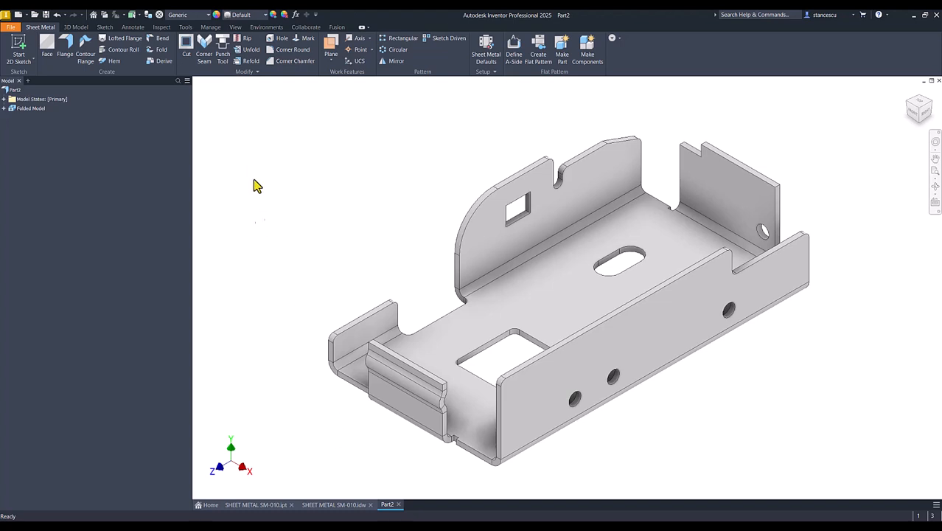
click(13, 90)
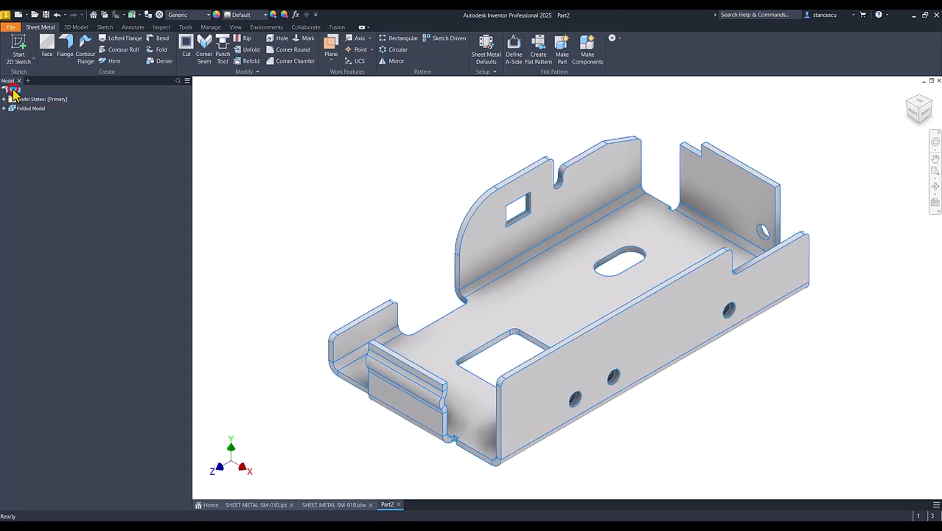
right_click(13, 90)
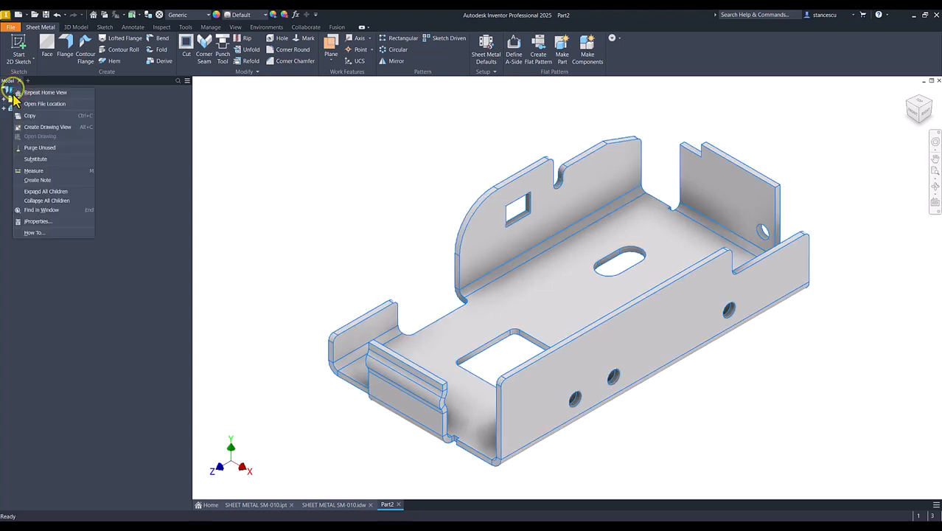
click(37, 221)
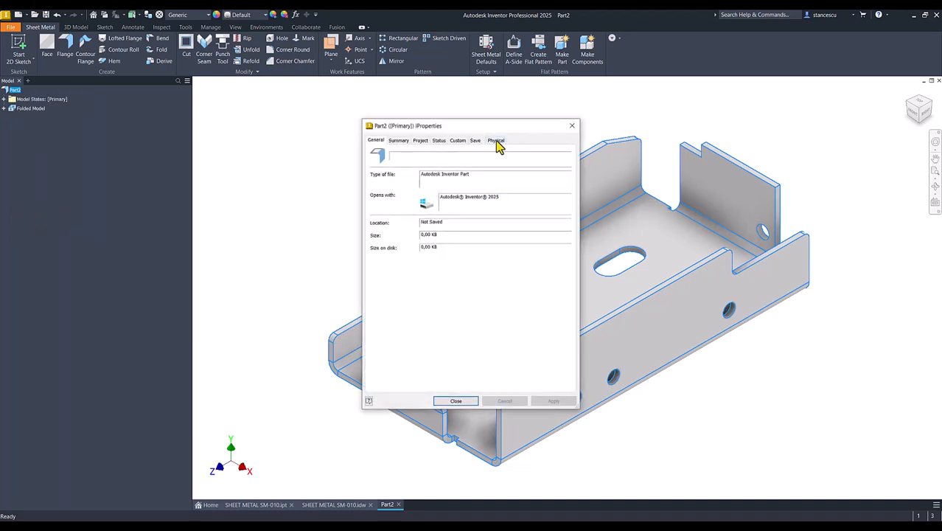
click(496, 140)
click(535, 160)
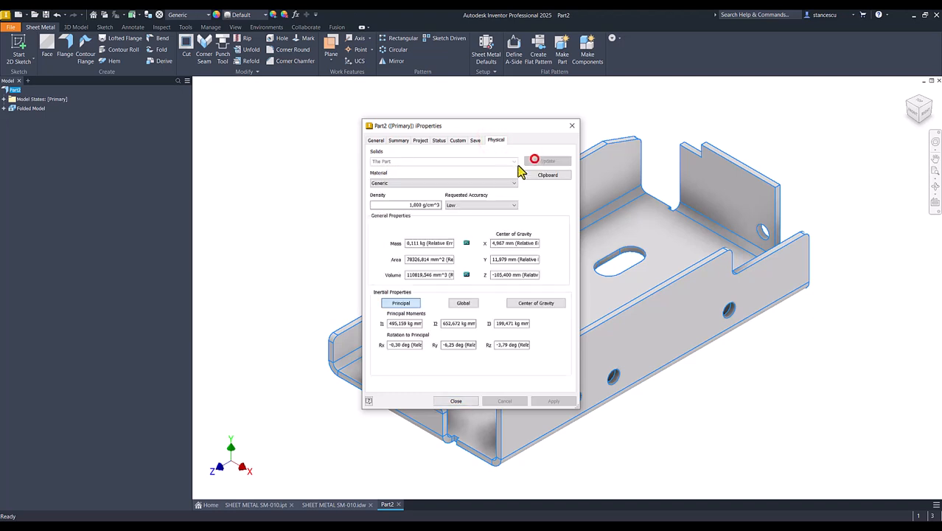
- Copy the part's volume from the physical properties and close the iProperties
click(447, 275)
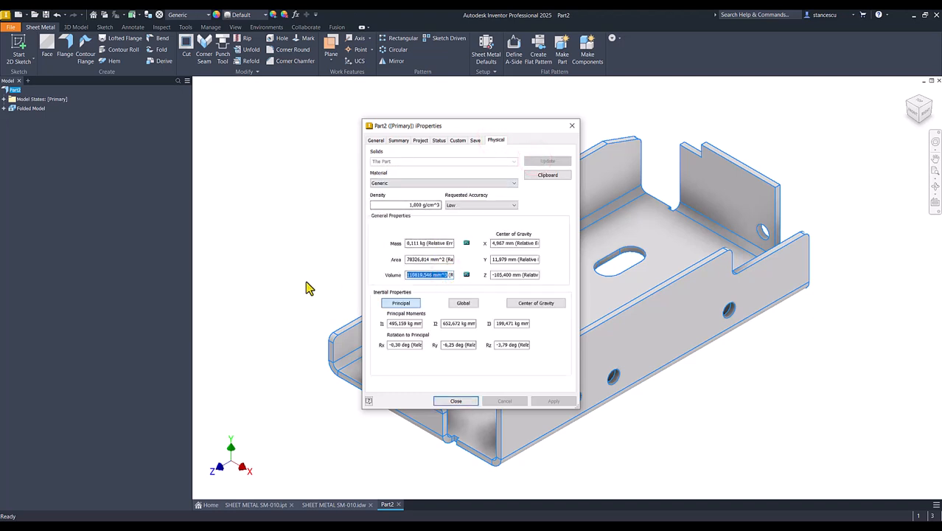
key(ctrl+c)
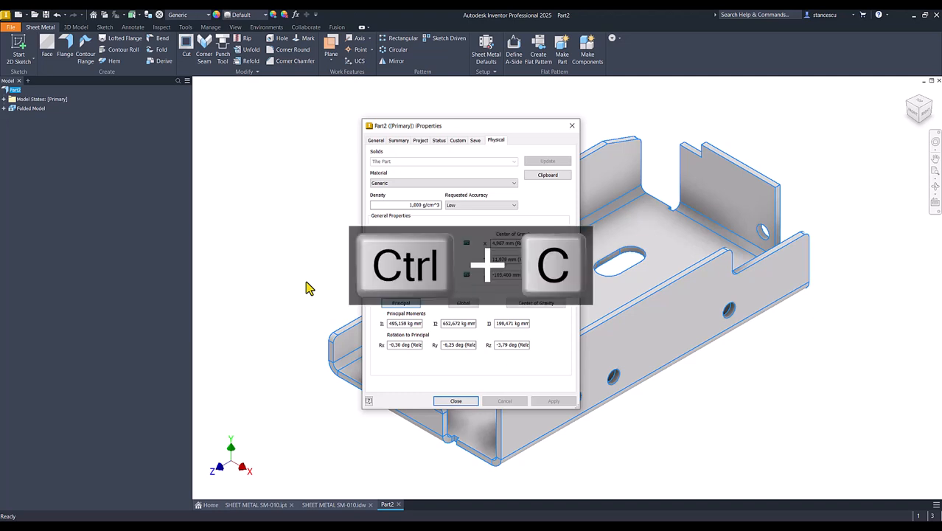
click(463, 401)
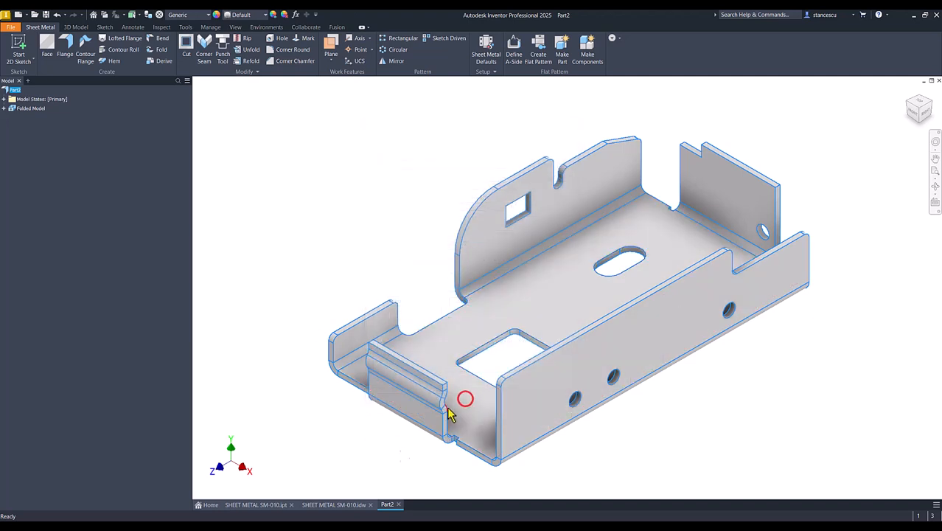
- Compare the copied volume with the one in the SHEET METAL SM-010.idw note by pasting it underneath, and discard the edit
click(348, 506)
click(719, 441)
double_click(775, 463)
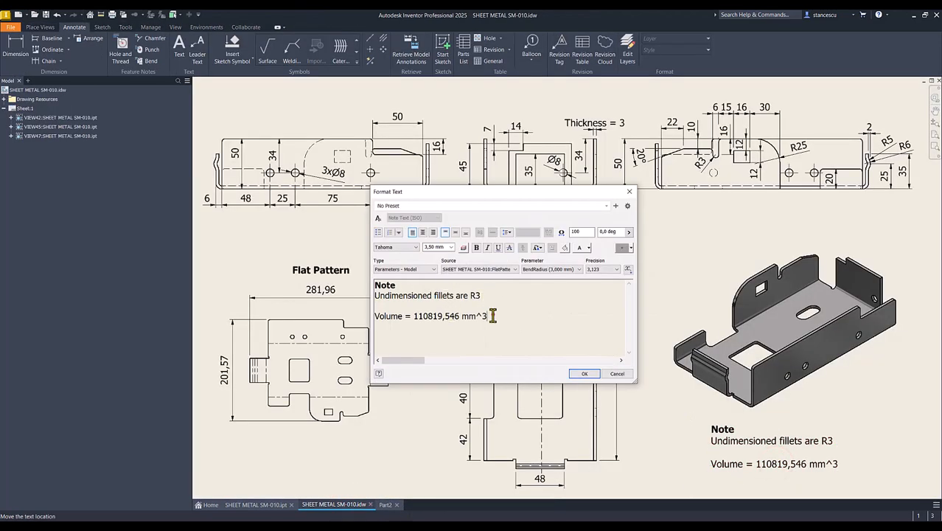
key(Return)
key(ctrl+v)
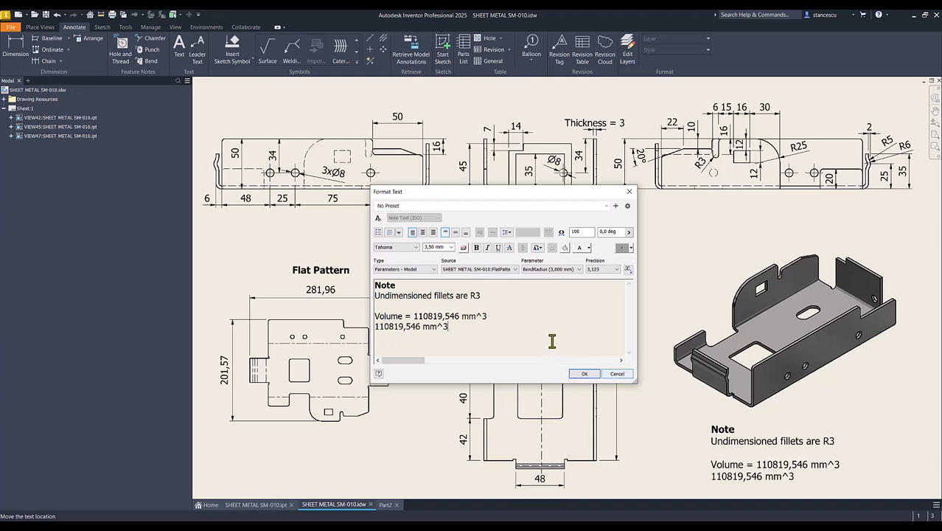
click(618, 374)
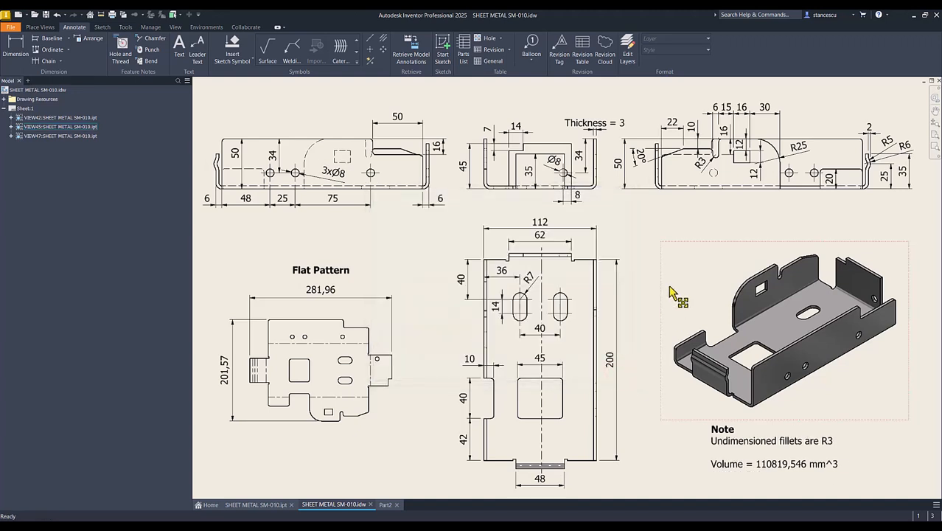
- Create the flat pattern of Part2 and return to the folded part
click(384, 505)
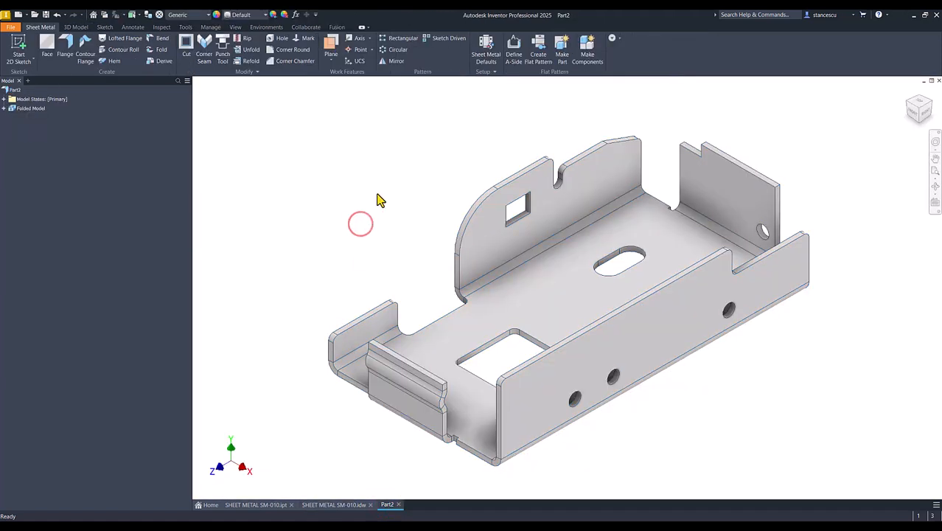
click(538, 51)
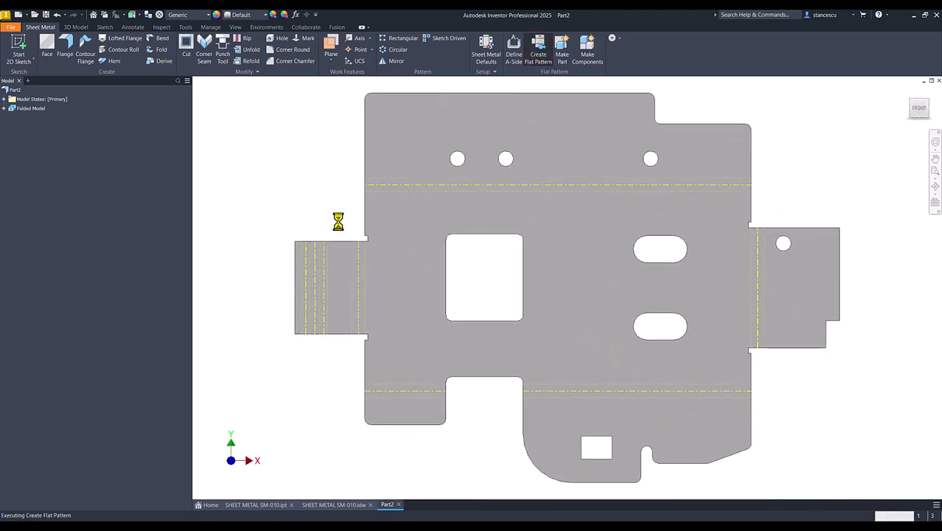
key(Num_Lock)
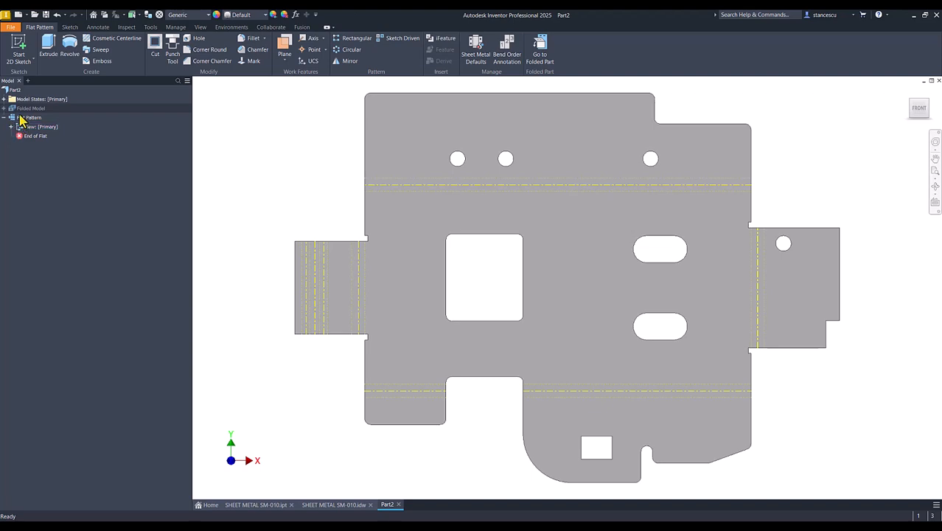
click(541, 48)
click(380, 185)
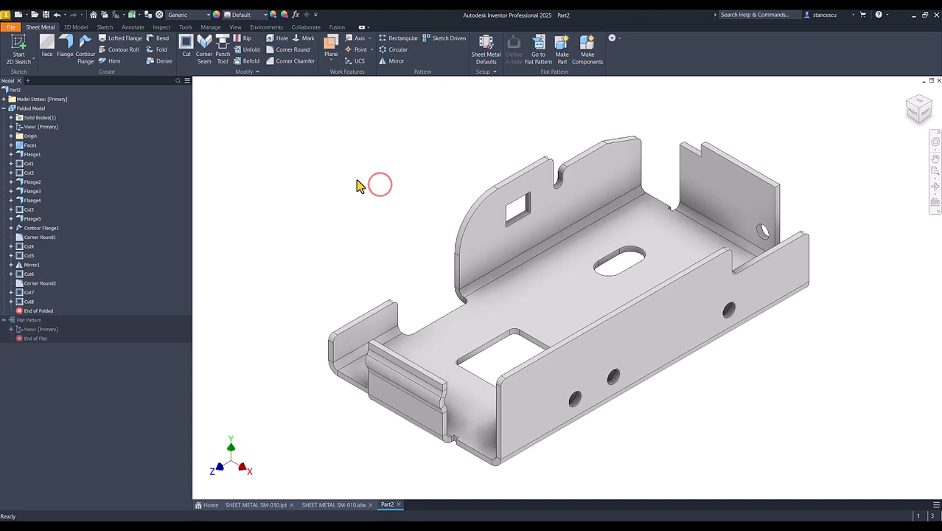
- Set the part's material to Steel, Carbon and display it shaded without edges in the home view
click(190, 15)
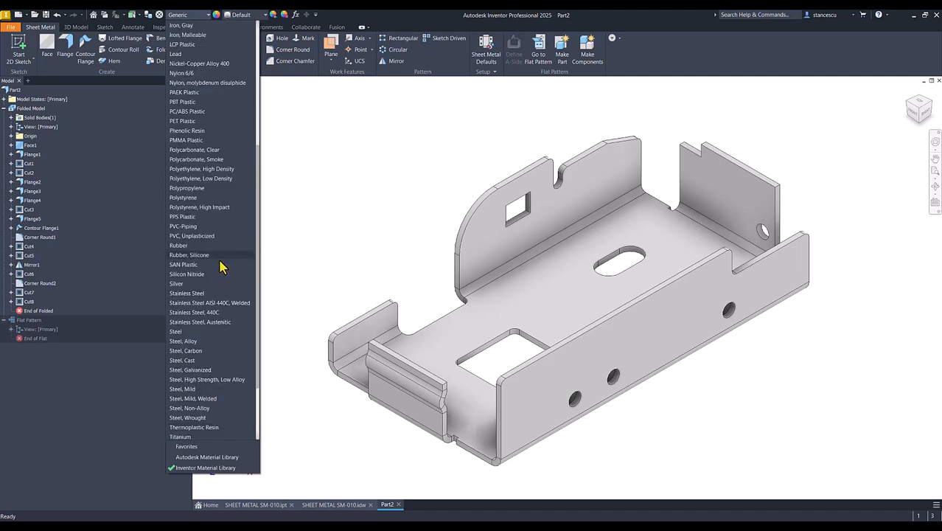
click(188, 352)
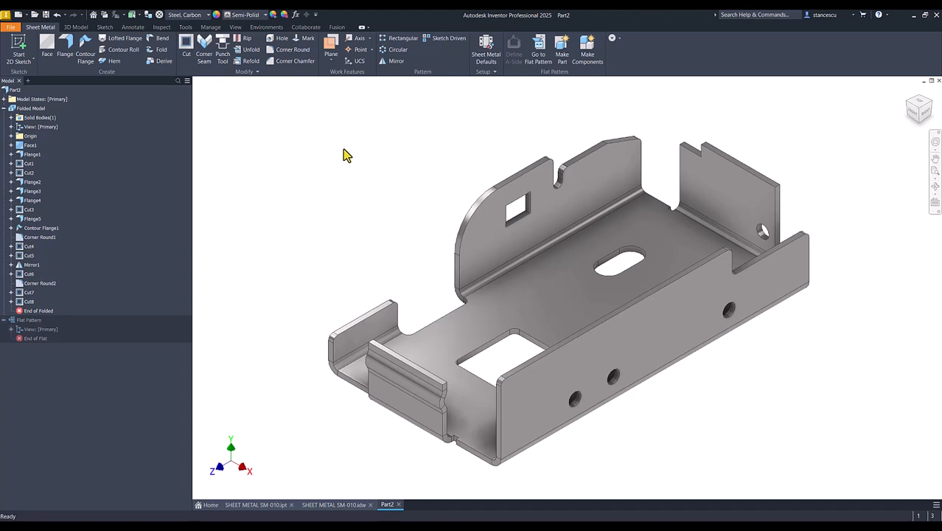
click(234, 27)
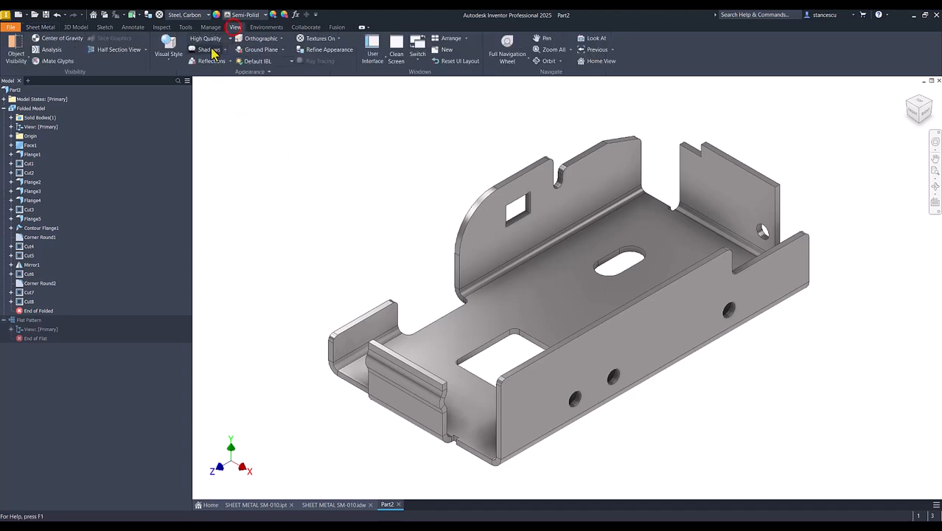
click(173, 54)
click(178, 97)
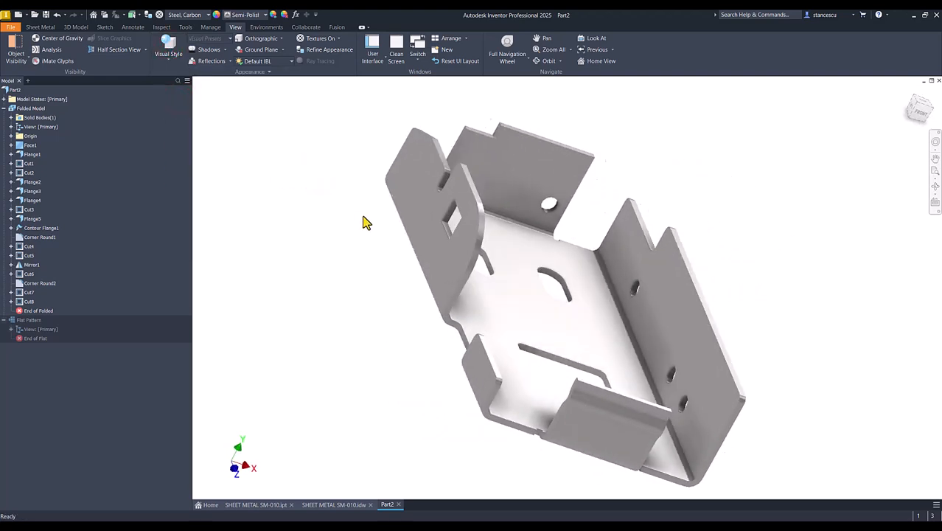
key(F6)
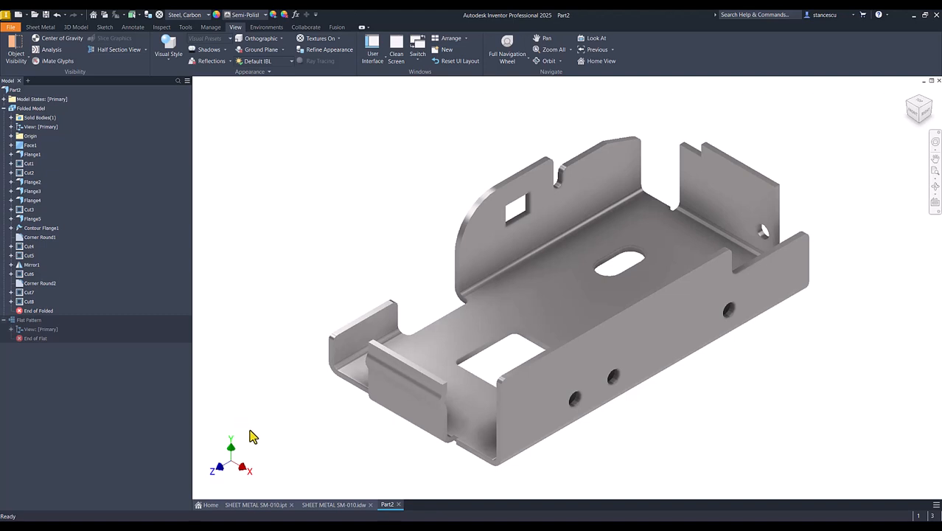
- Set SHEET METAL SM-010.ipt to an orthographic home view and compare its appearance with Part2
click(265, 505)
key(F6)
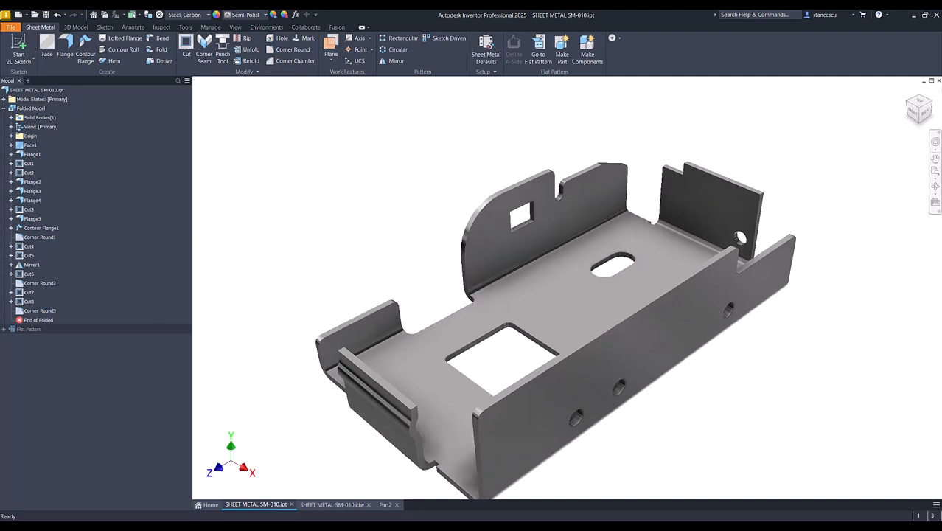
right_click(919, 108)
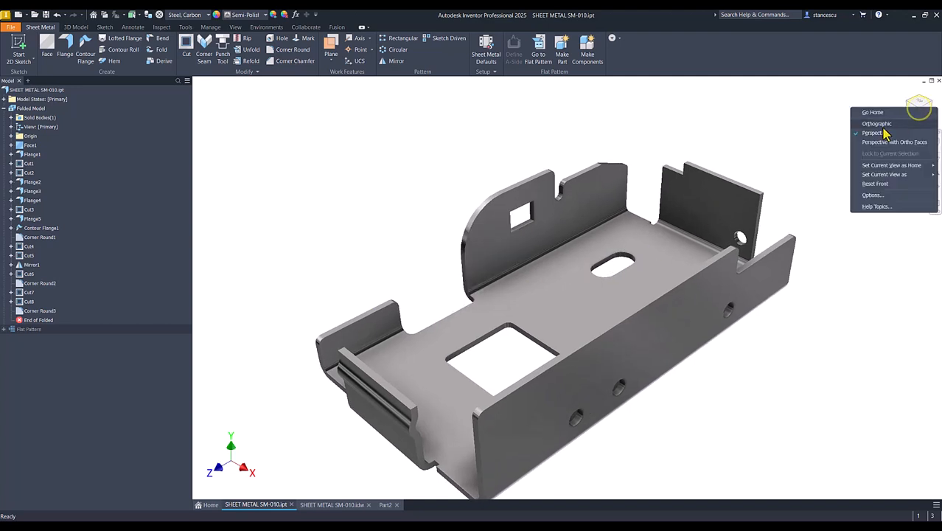
click(877, 123)
key(F6)
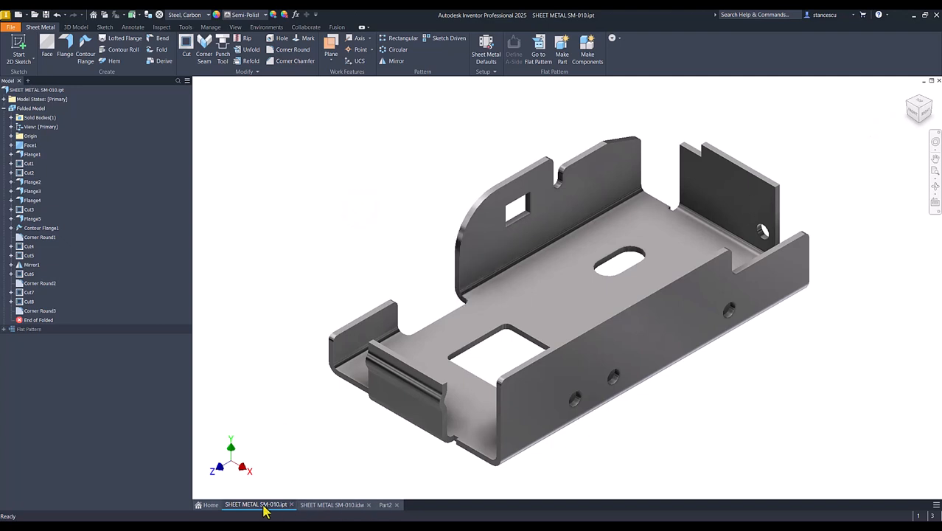
click(391, 505)
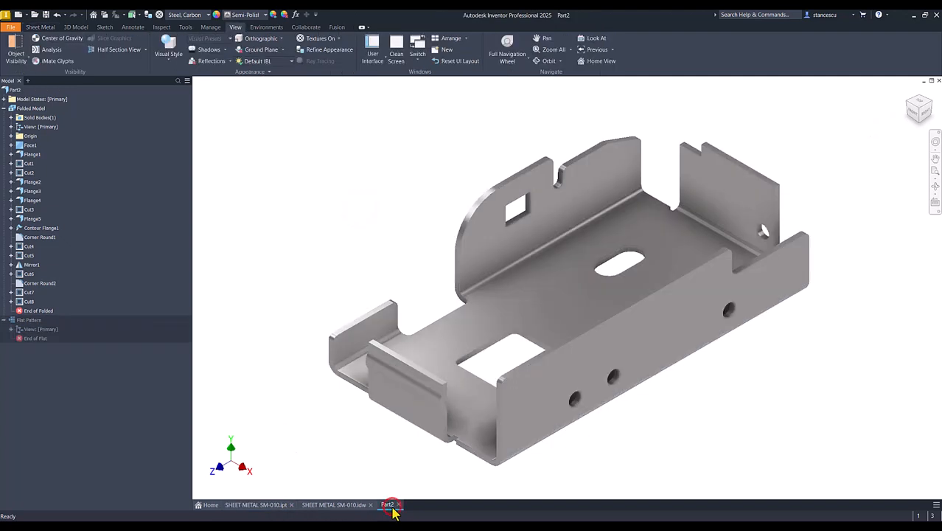
click(271, 504)
- Set the lighting style of Part2 to Two Lights
click(387, 505)
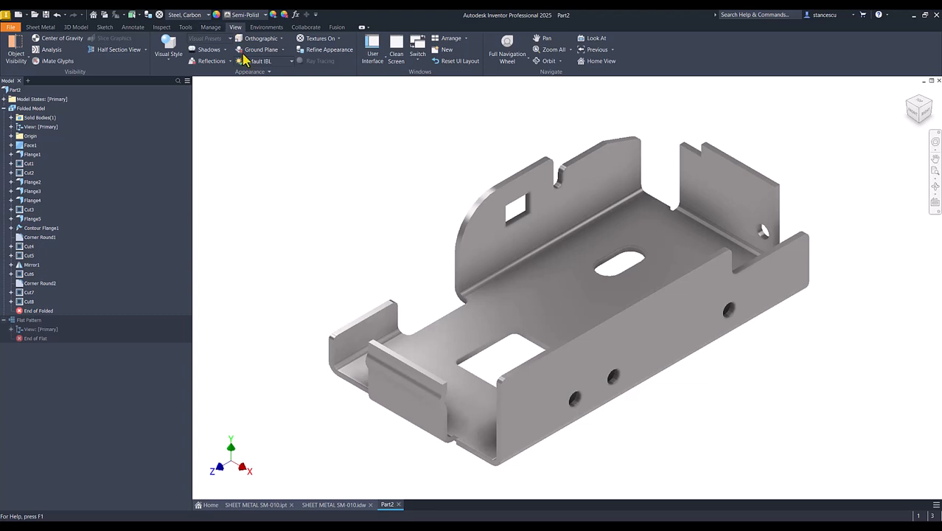
click(264, 62)
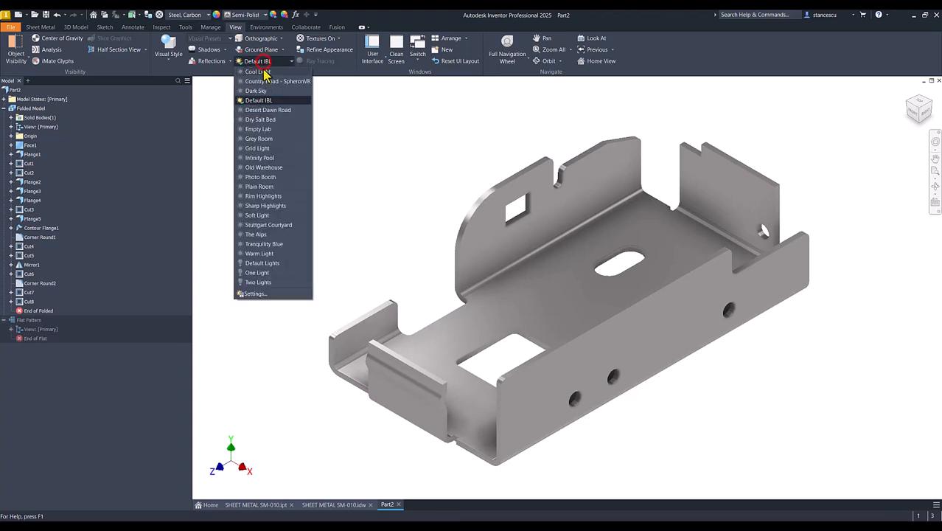
click(258, 282)
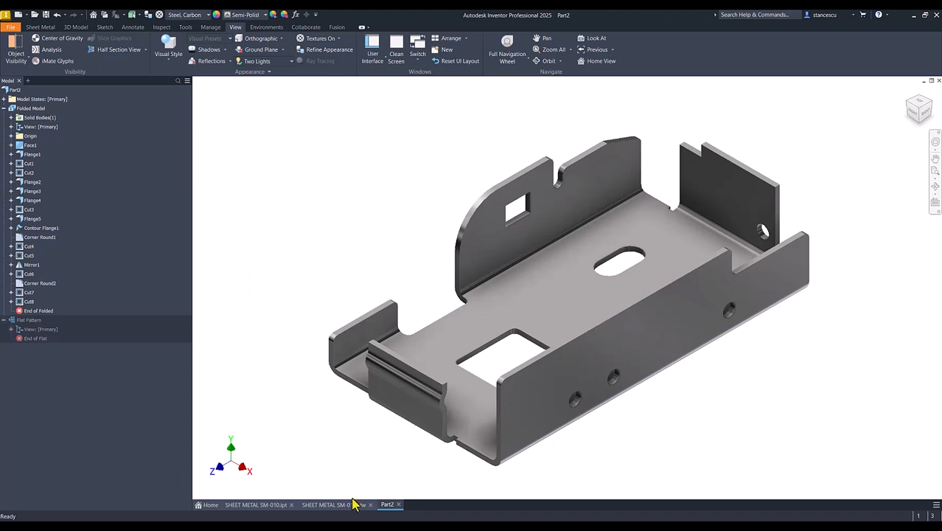
- Compare Part2 with SHEET METAL SM-010.ipt, examining the position of the rectangular base cutout from several angles
mouse_move(348, 510)
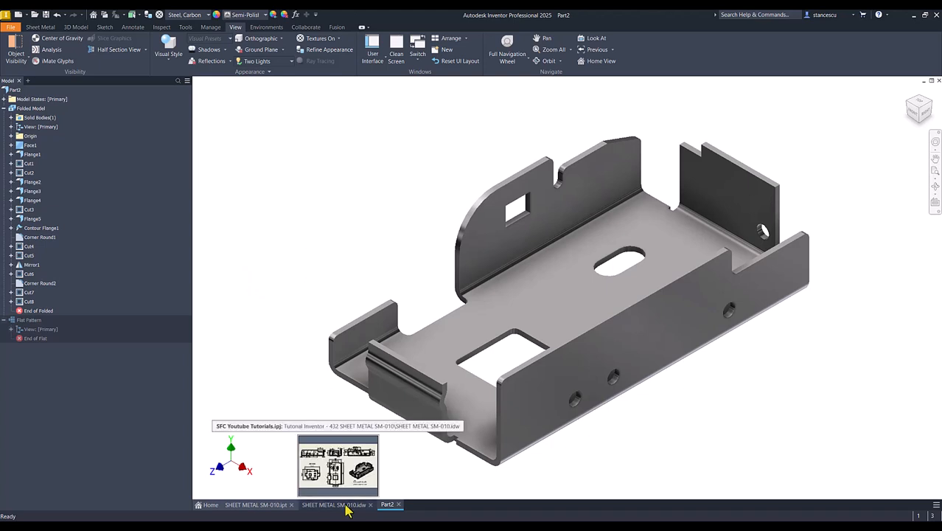
click(259, 506)
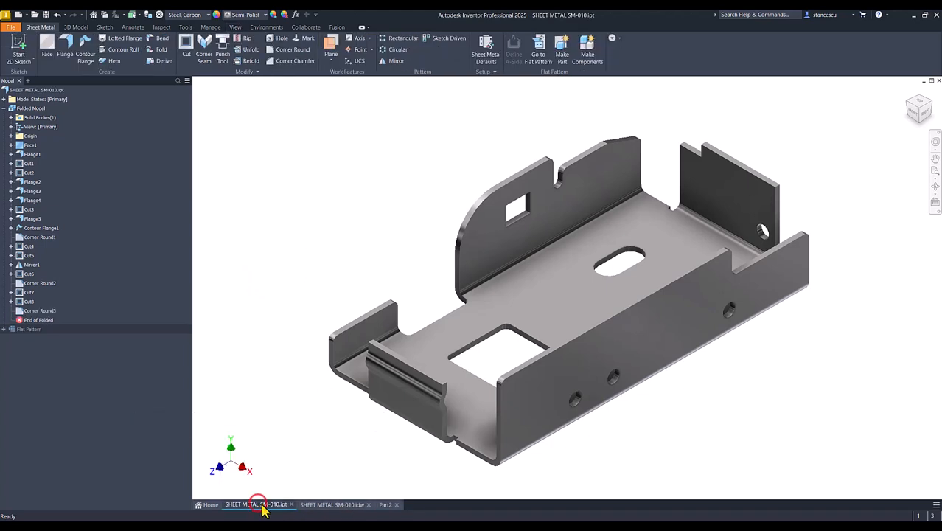
click(385, 507)
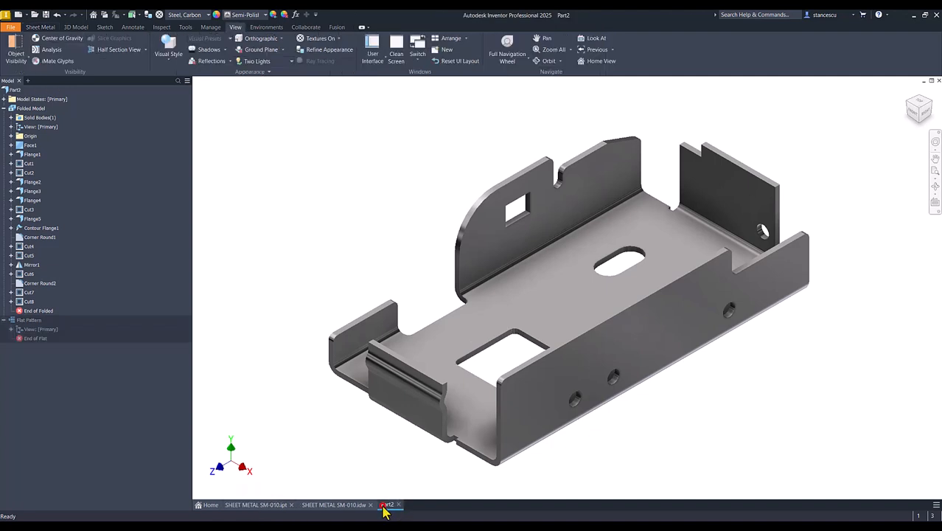
click(250, 505)
shift+middle_drag(459, 392, 555, 339)
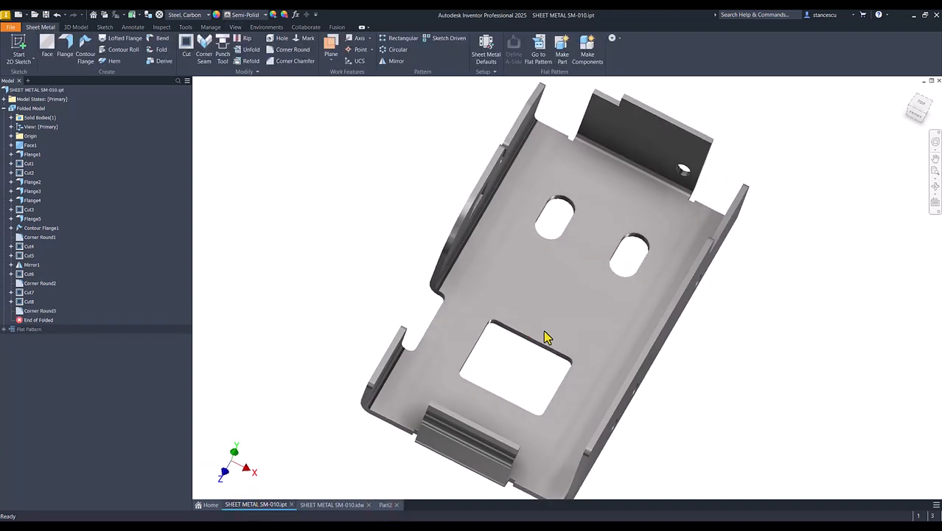
key(F6)
shift+middle_drag(583, 287, 520, 378)
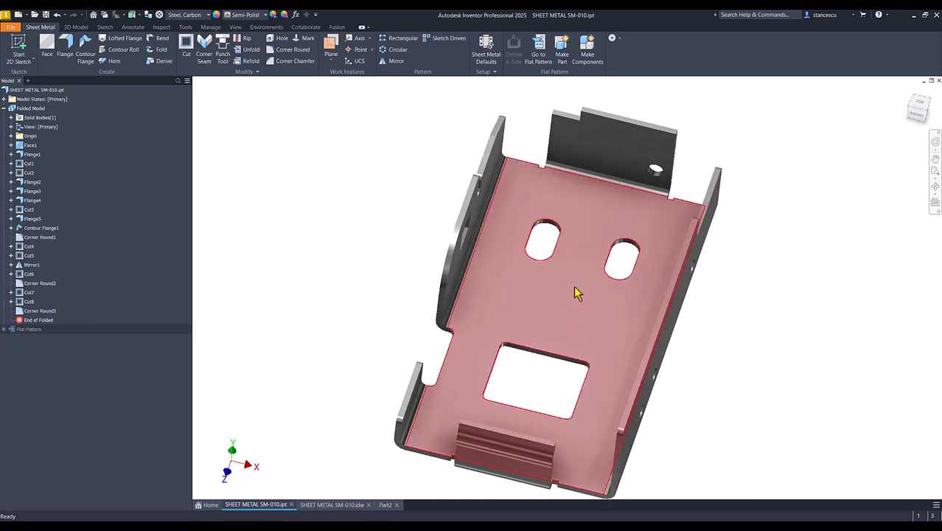
key(F6)
click(386, 505)
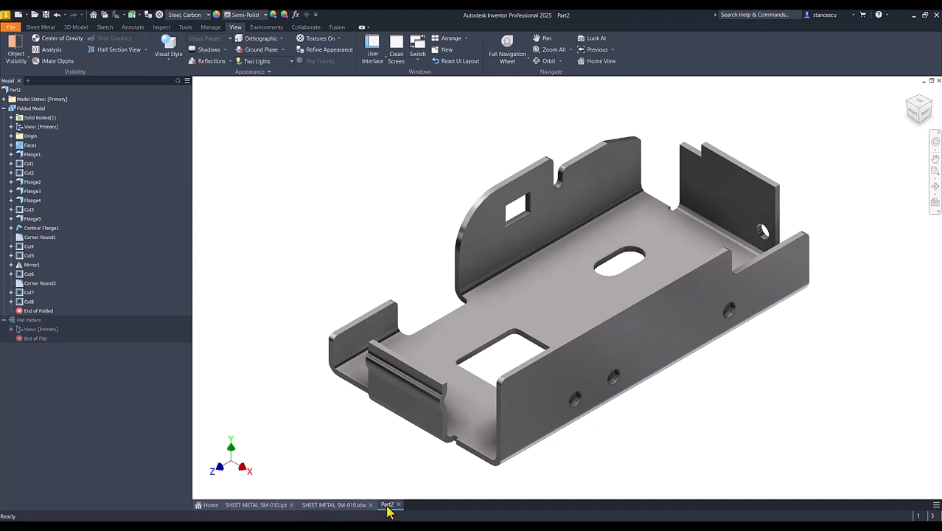
- Find the cut feature behind Part2's rectangular base opening, inspect its profile and settings, and close it without changes
click(27, 294)
click(27, 274)
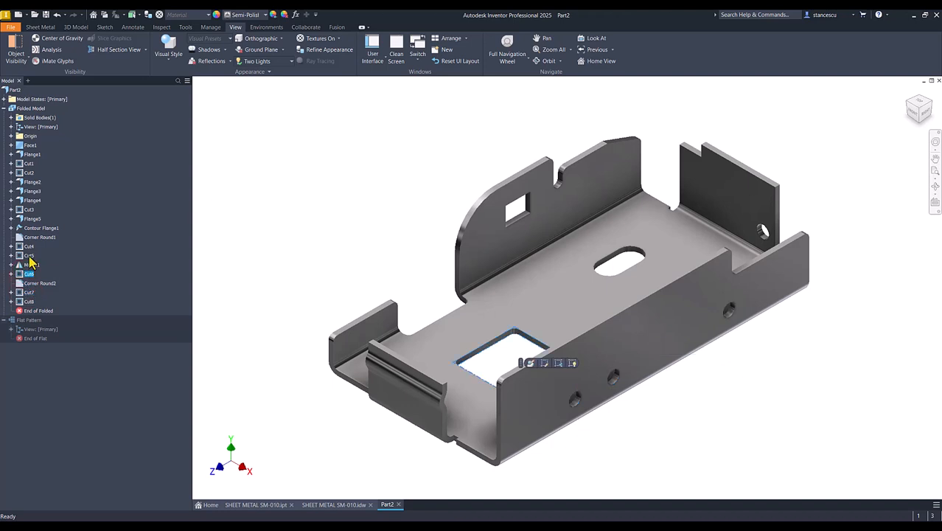
click(30, 256)
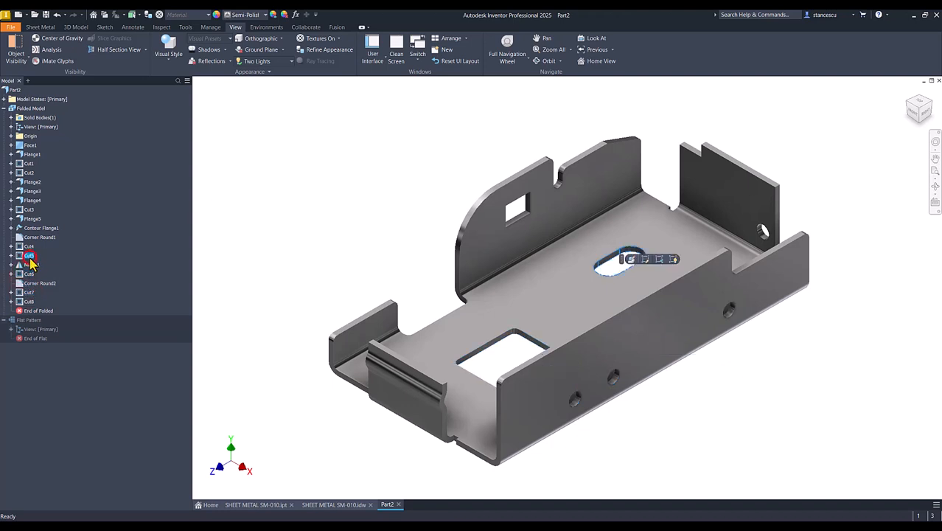
click(27, 274)
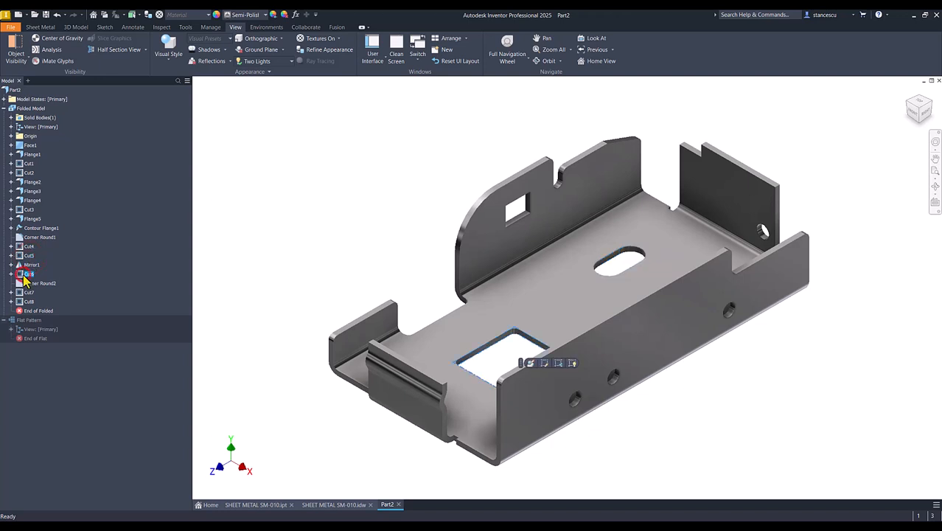
double_click(24, 274)
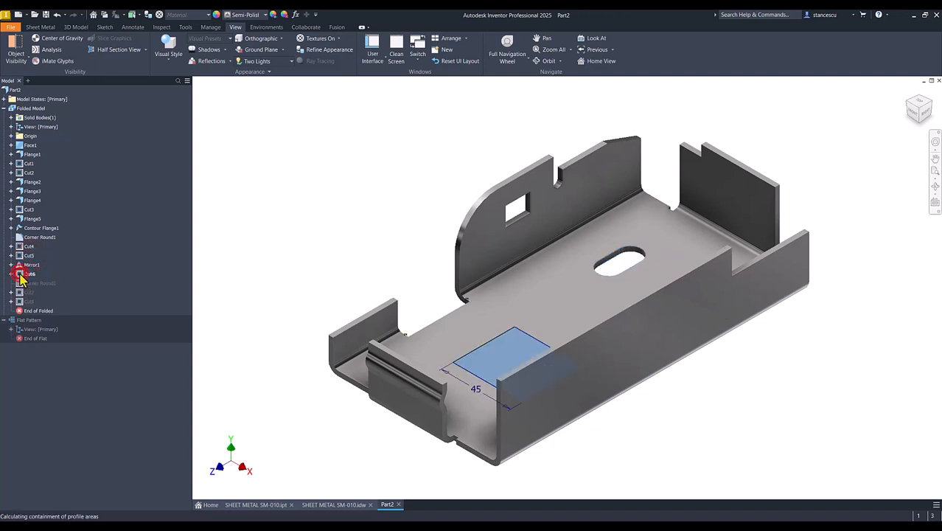
shift+middle_drag(325, 302, 522, 376)
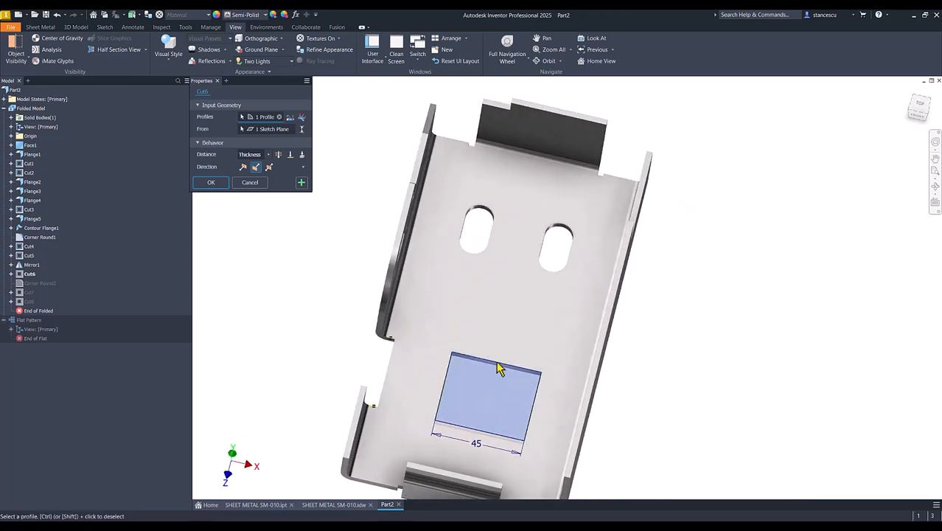
shift+middle_drag(452, 387, 301, 267)
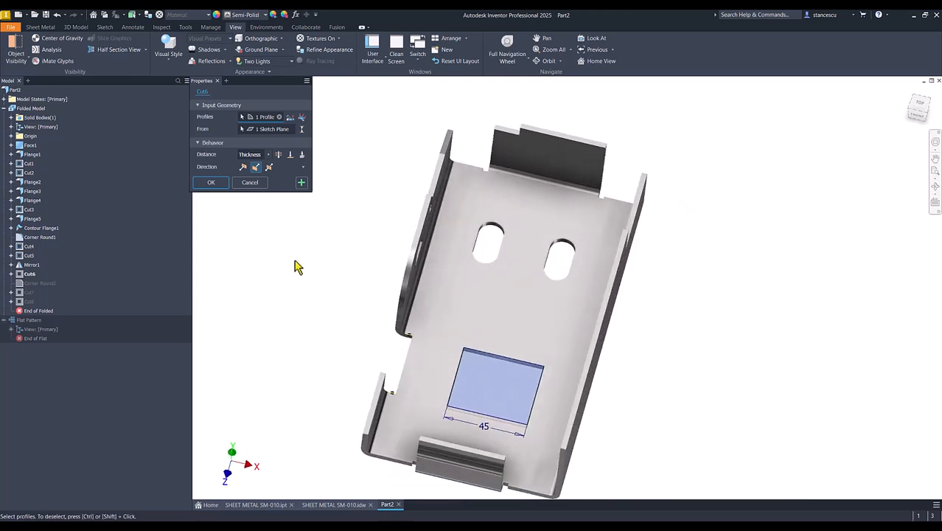
click(251, 183)
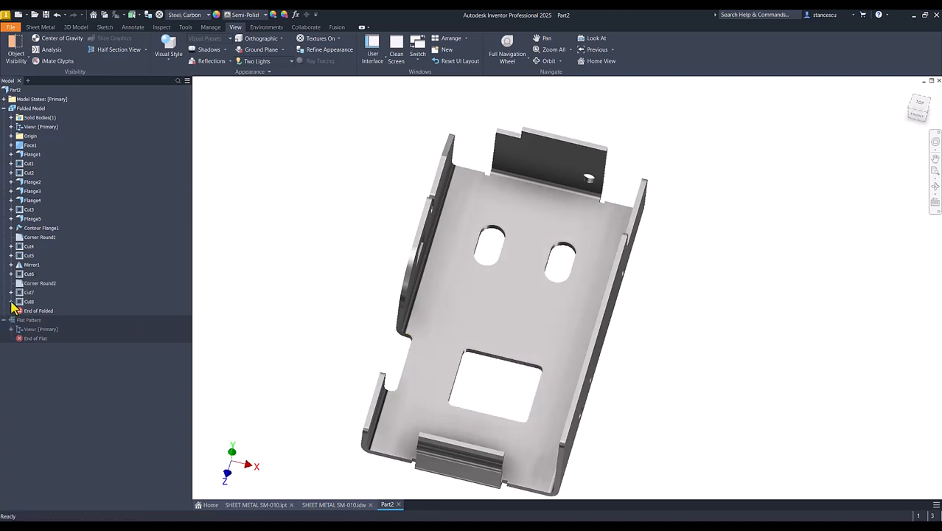
- Centre the rectangular cutout's sketch by vertically aligning its lower edge midpoint with the midpoint of the base's front edge, and finish the sketch
click(21, 274)
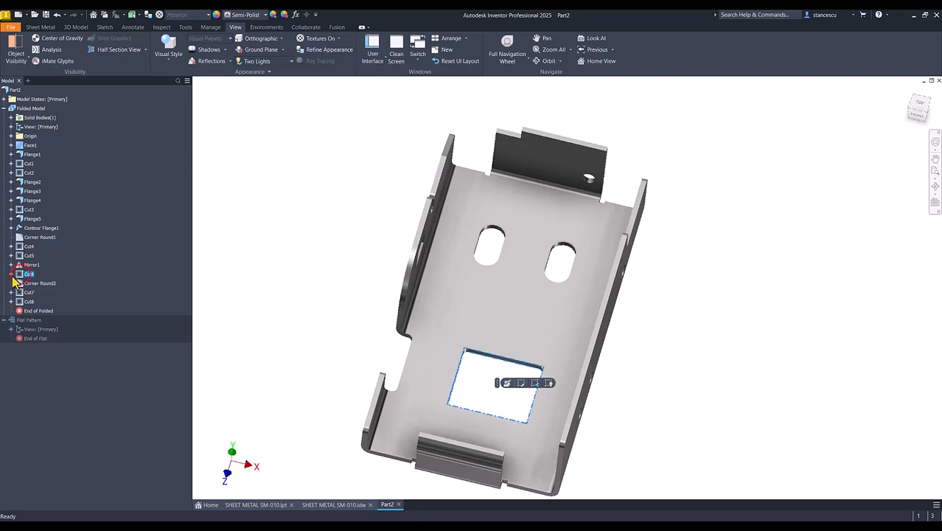
click(11, 274)
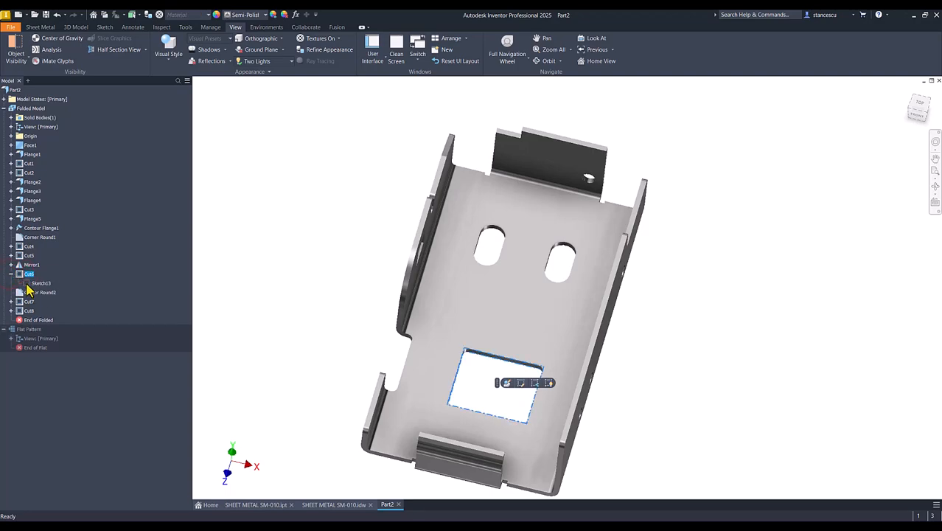
double_click(33, 283)
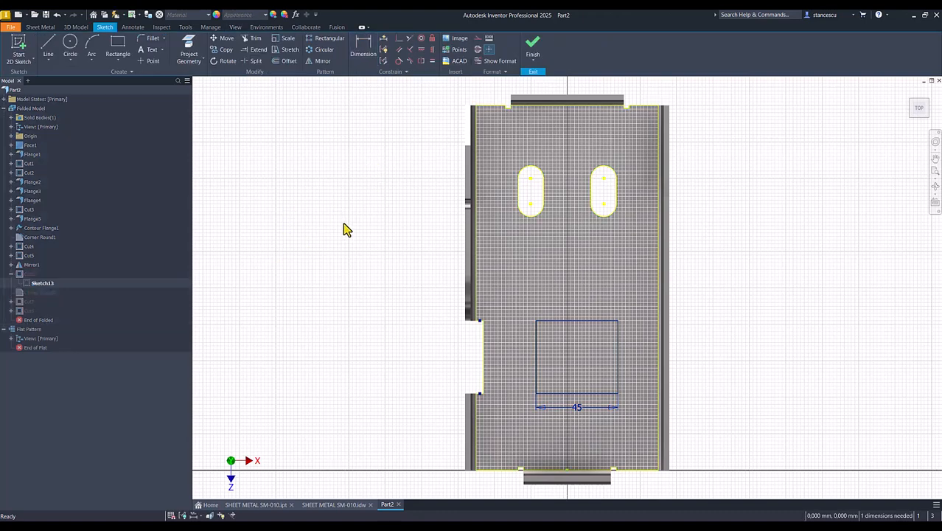
click(433, 50)
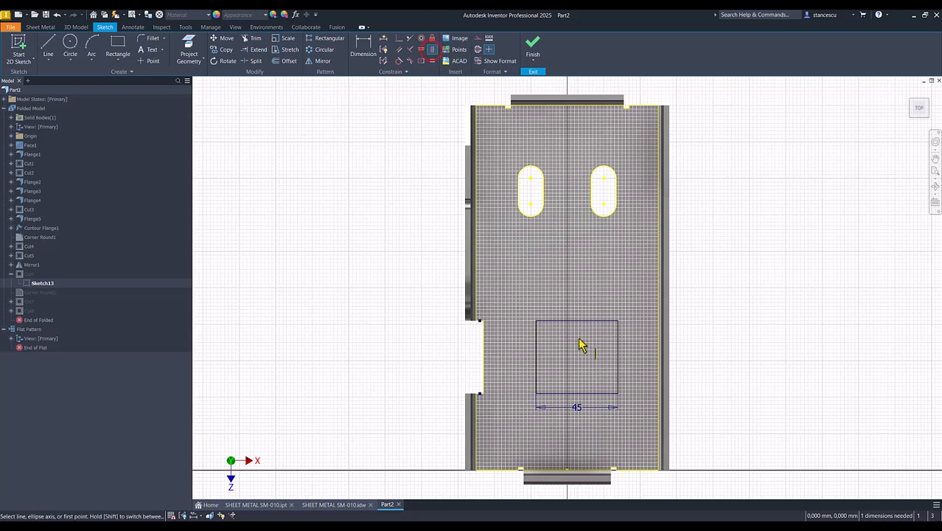
click(577, 394)
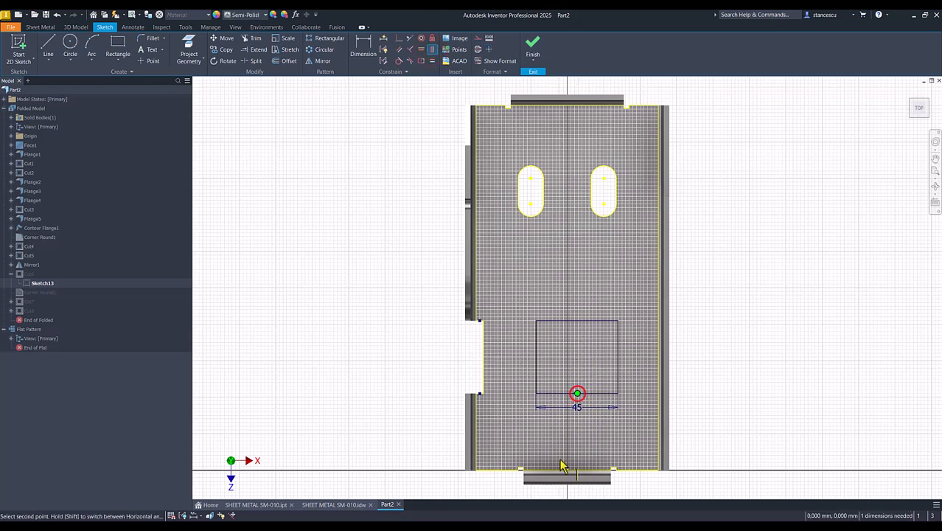
click(566, 469)
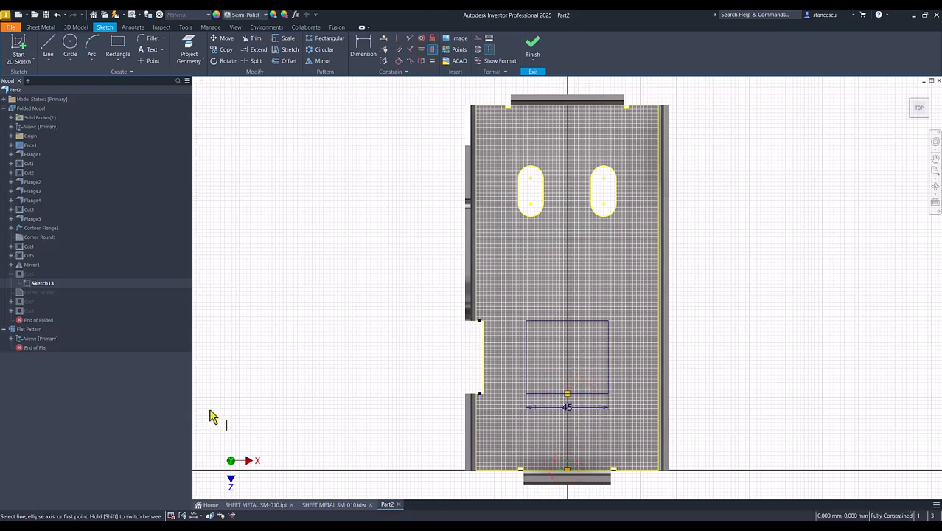
key(Escape)
click(533, 47)
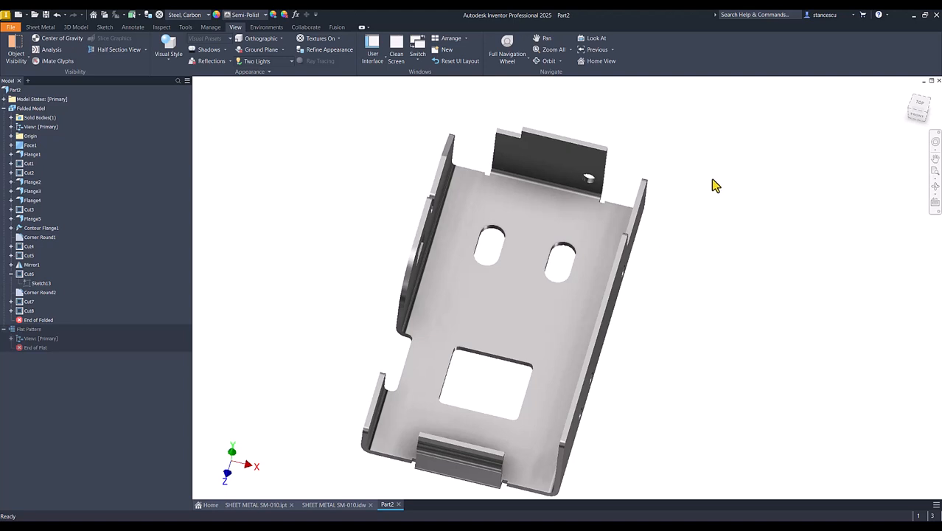
- Compare the corrected Part2 with SHEET METAL SM-010.ipt by alternating between both parts in the home view
key(F6)
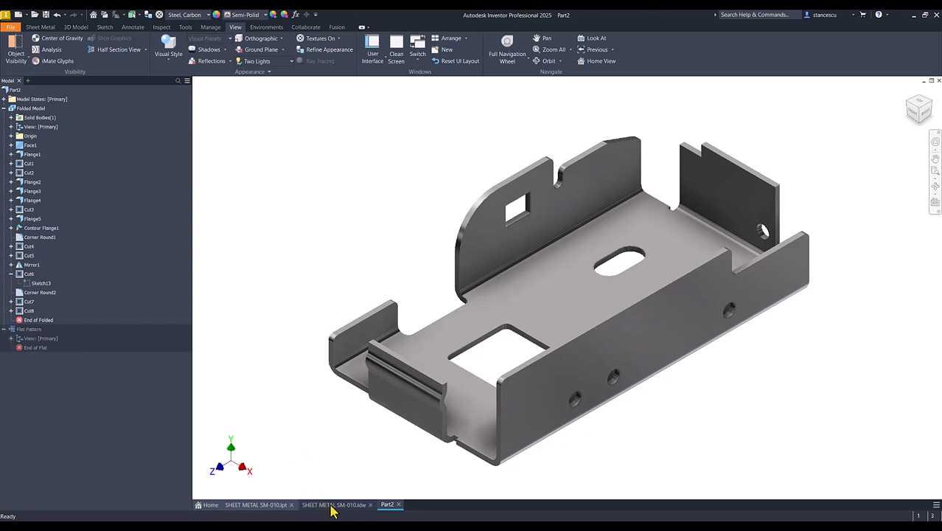
click(321, 436)
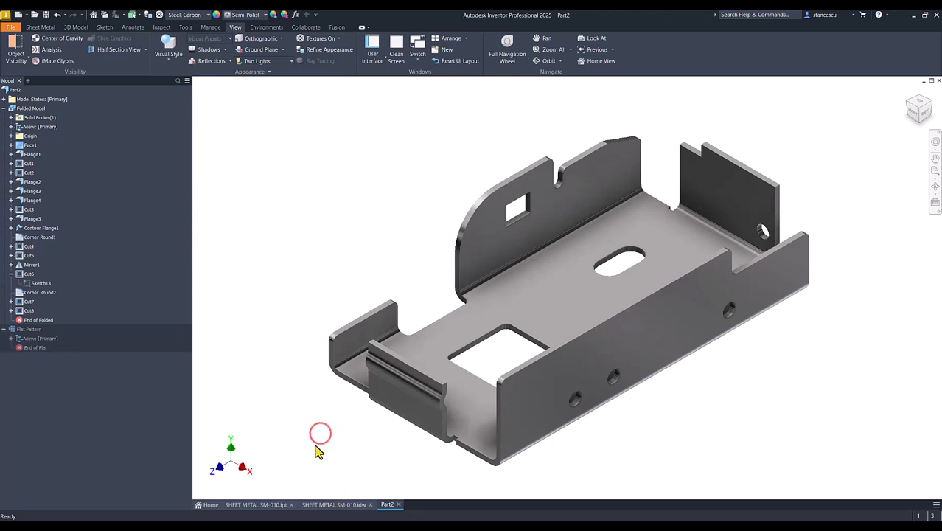
click(263, 505)
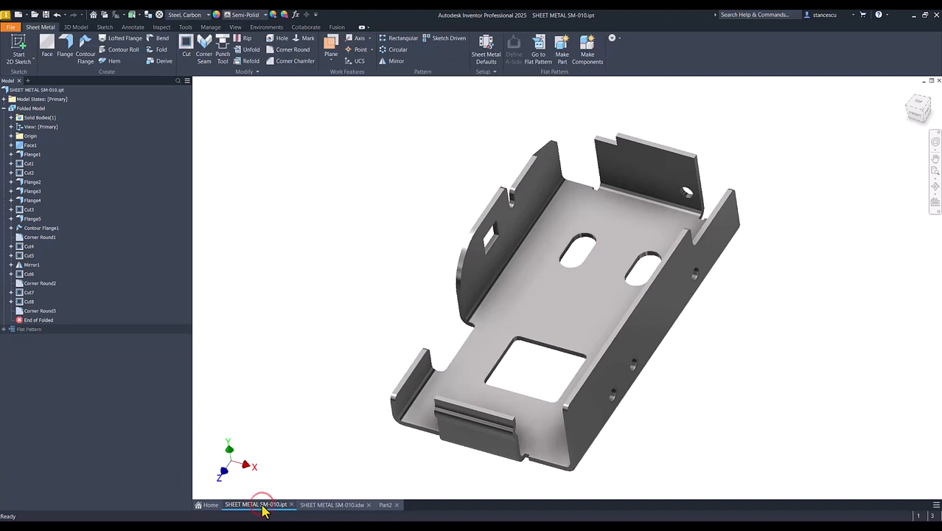
click(310, 480)
key(F6)
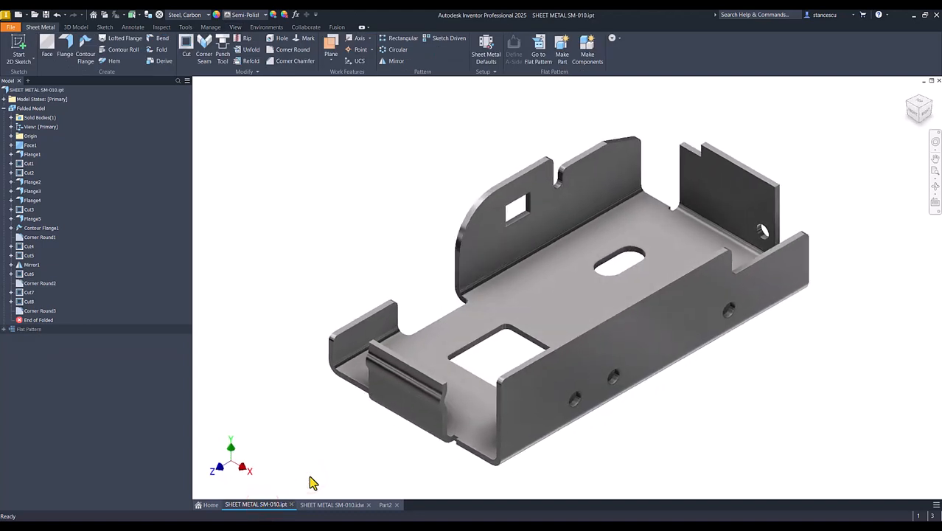
click(385, 505)
click(266, 505)
click(385, 505)
click(258, 504)
click(385, 505)
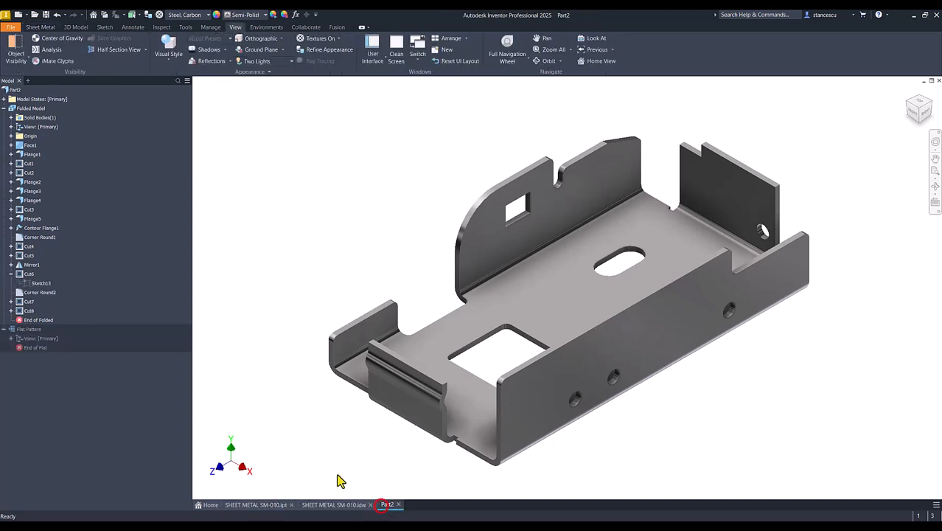
click(321, 441)
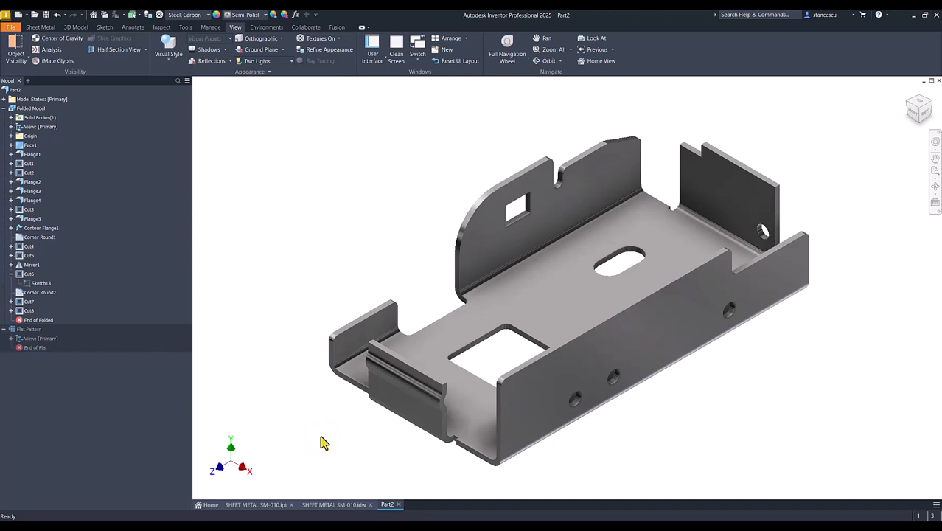